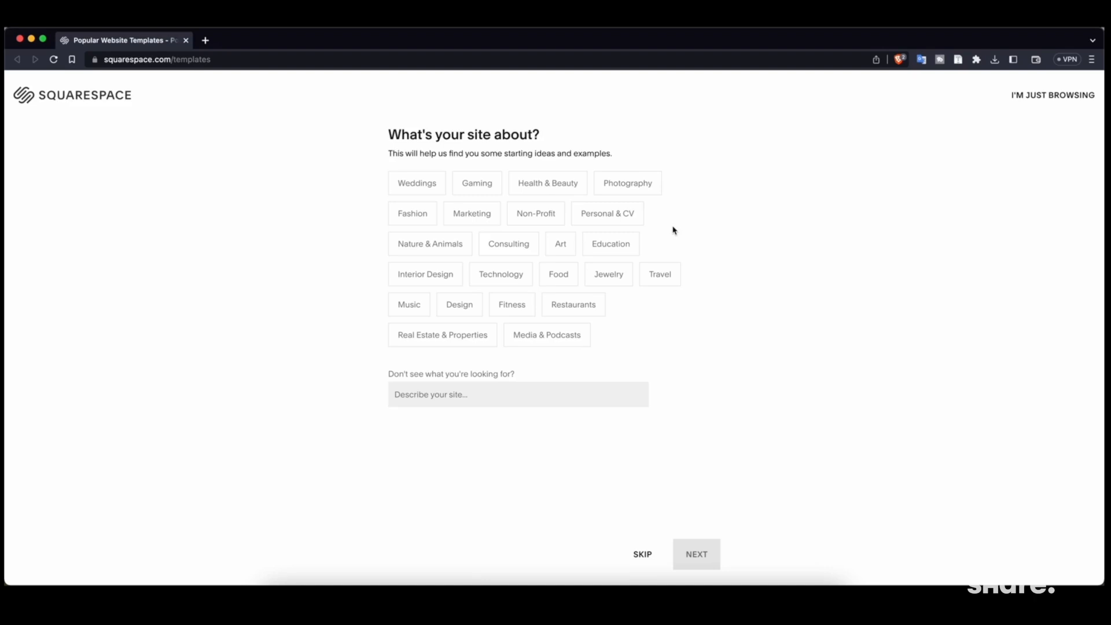
- Choose Photography as the site's topic and skip the question about top goals
left_click(635, 189)
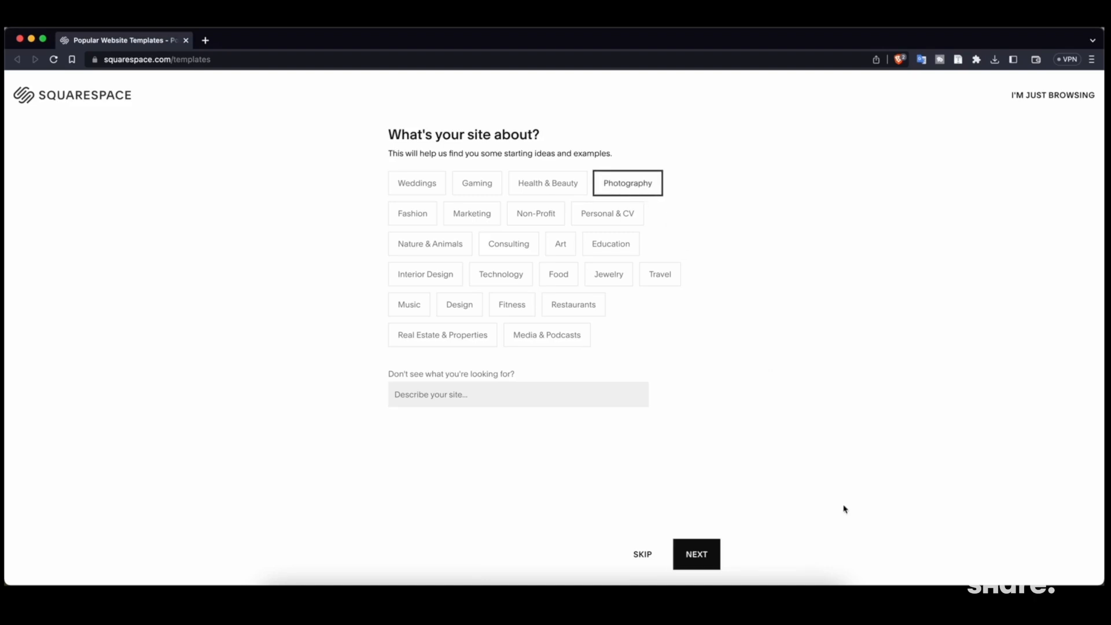
left_click(710, 559)
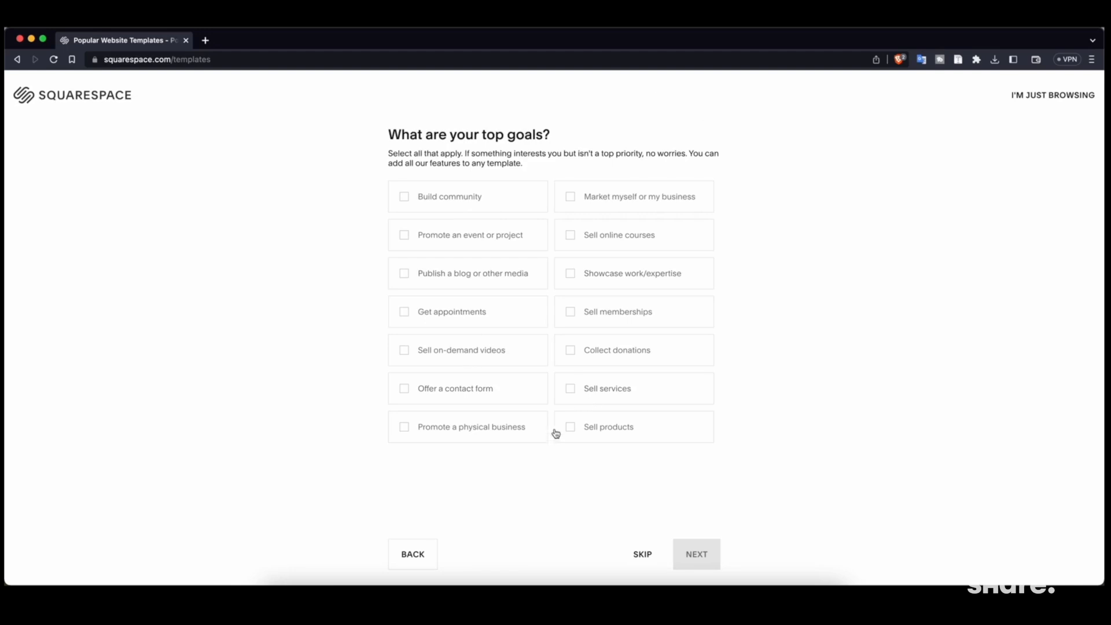
left_click(642, 556)
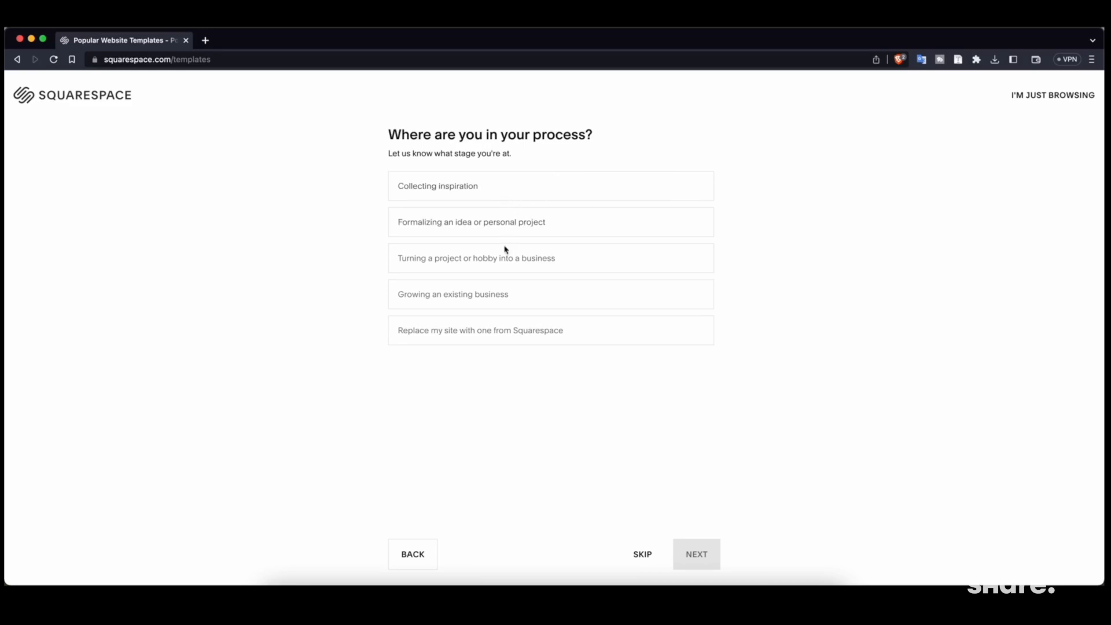
- Set the process stage to Growing an existing business and choose to start from a professionally designed website template
left_click(470, 299)
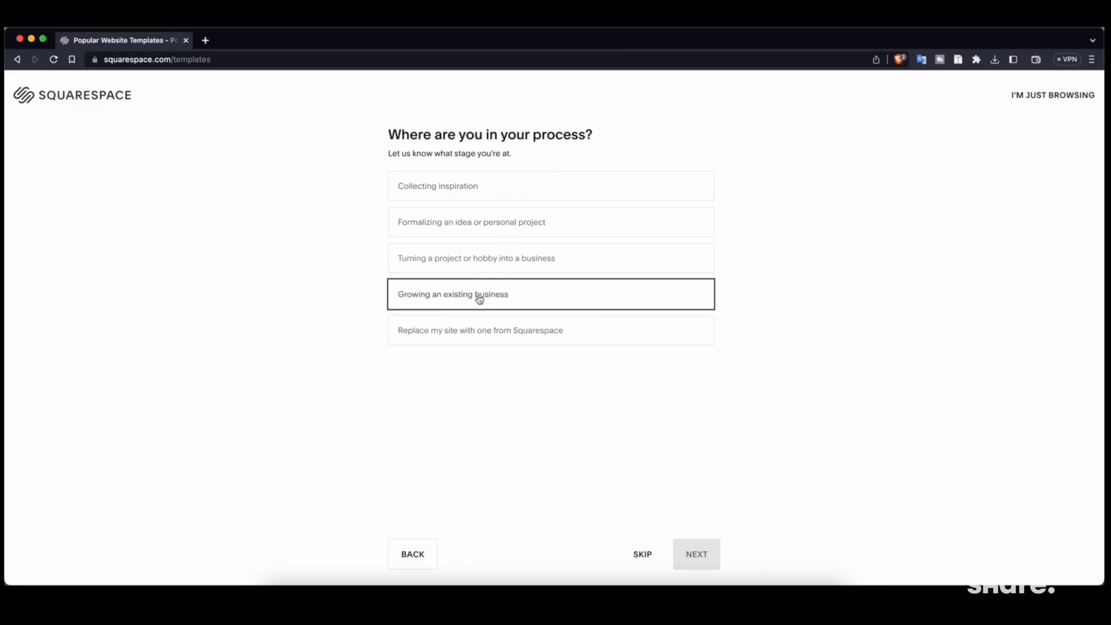
left_click(697, 554)
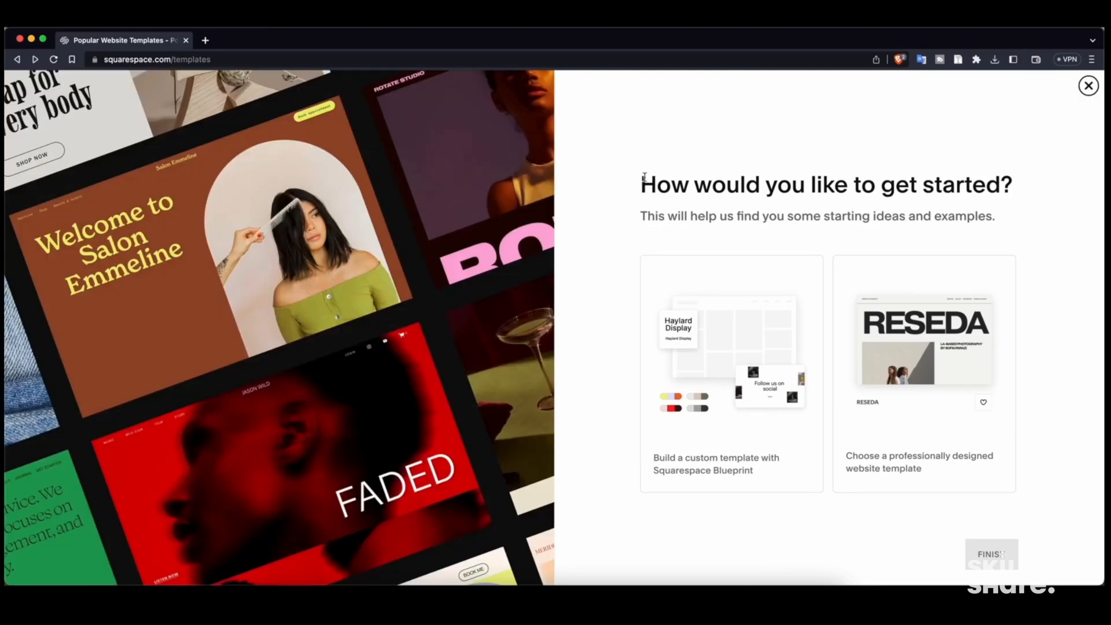
left_click_drag(635, 179, 709, 176)
left_click(708, 176)
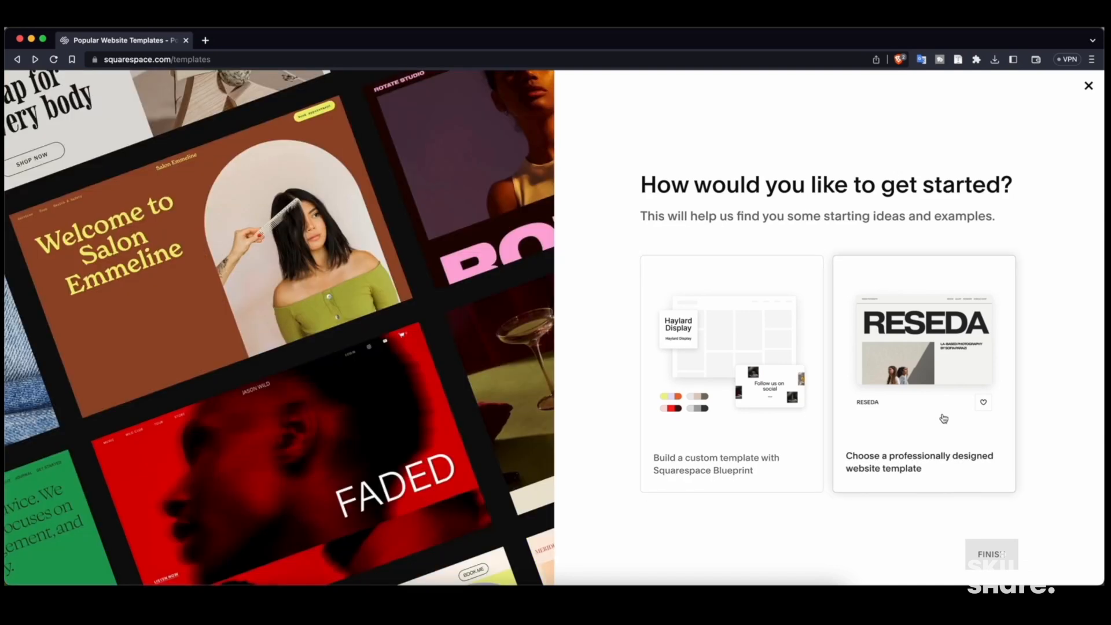
mouse_move(944, 417)
left_click(927, 392)
left_click(992, 553)
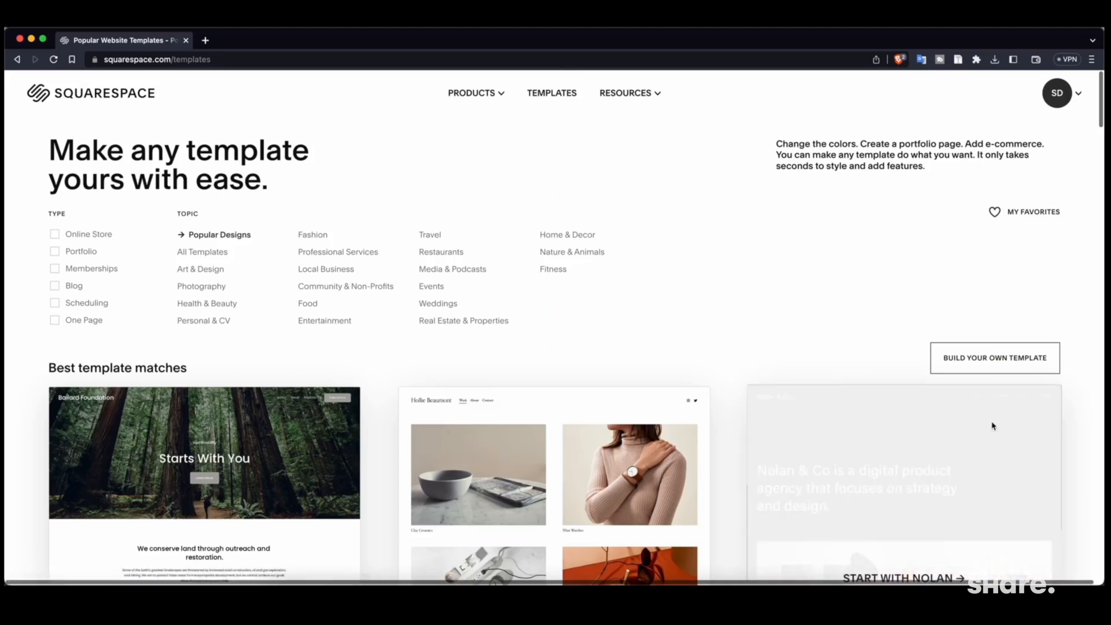
- Filter the Popular Designs templates to the Portfolio type
scroll(724, 384, "down", 1)
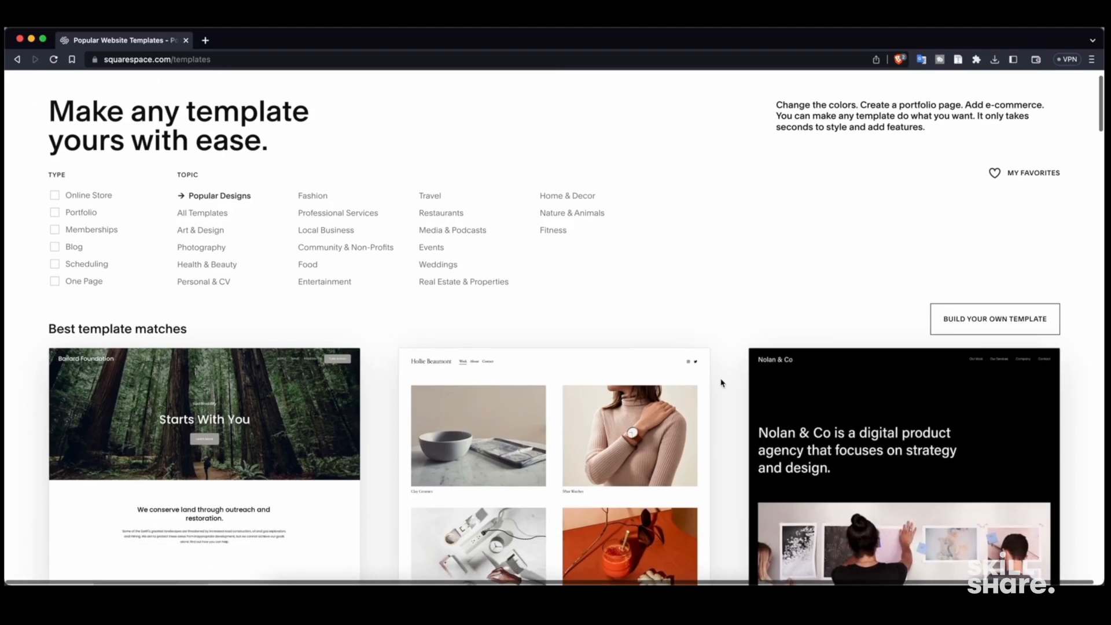
scroll(722, 383, "down", 5)
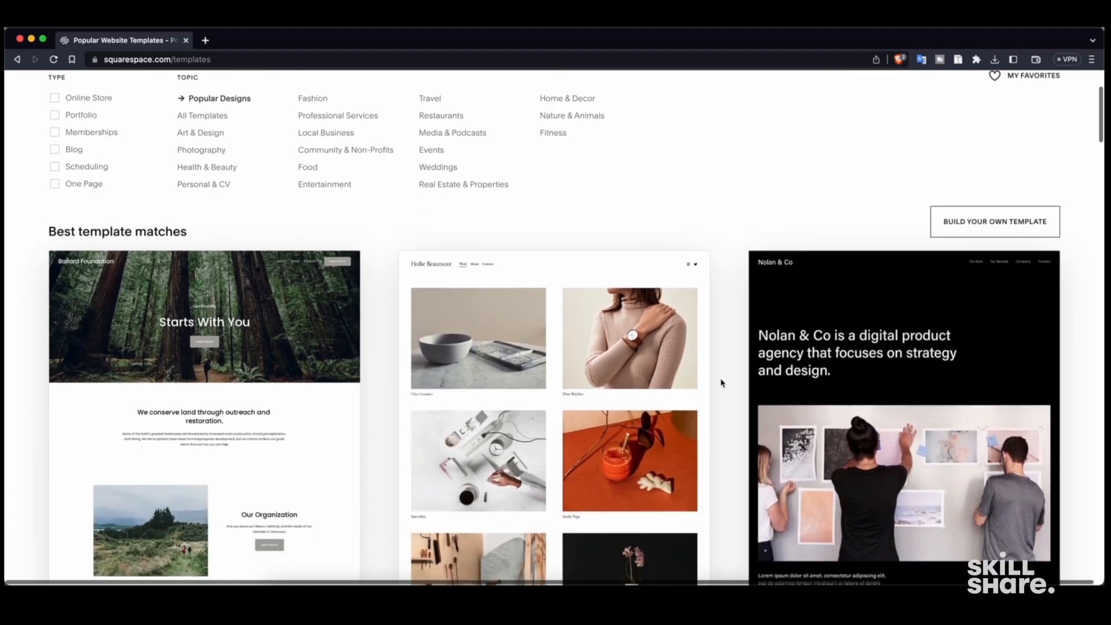
scroll(722, 384, "down", 7)
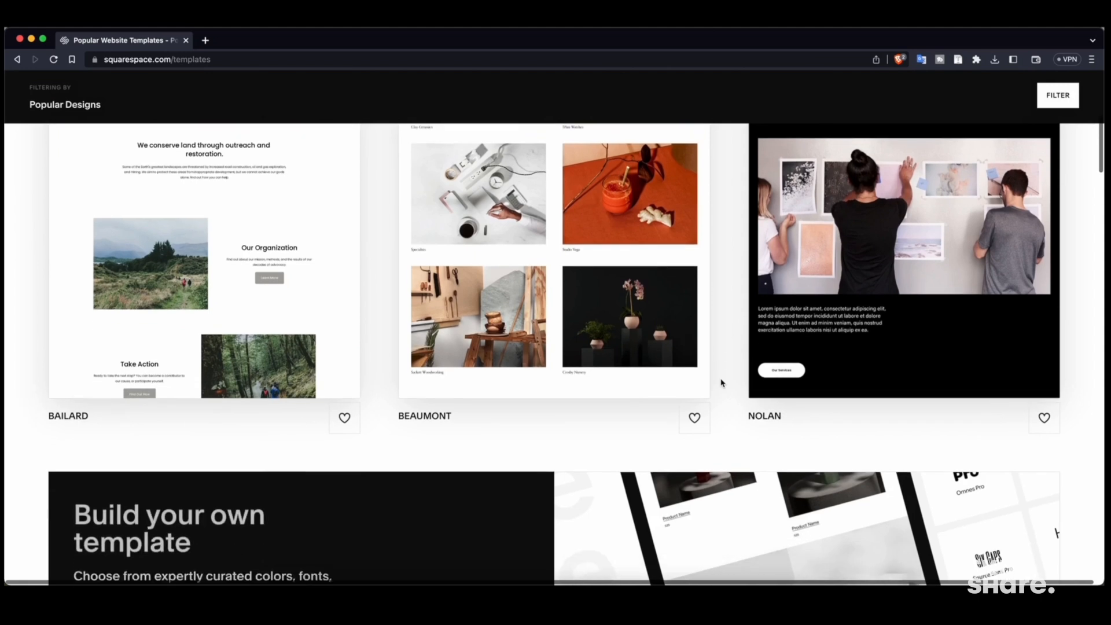
scroll(722, 382, "down", 12)
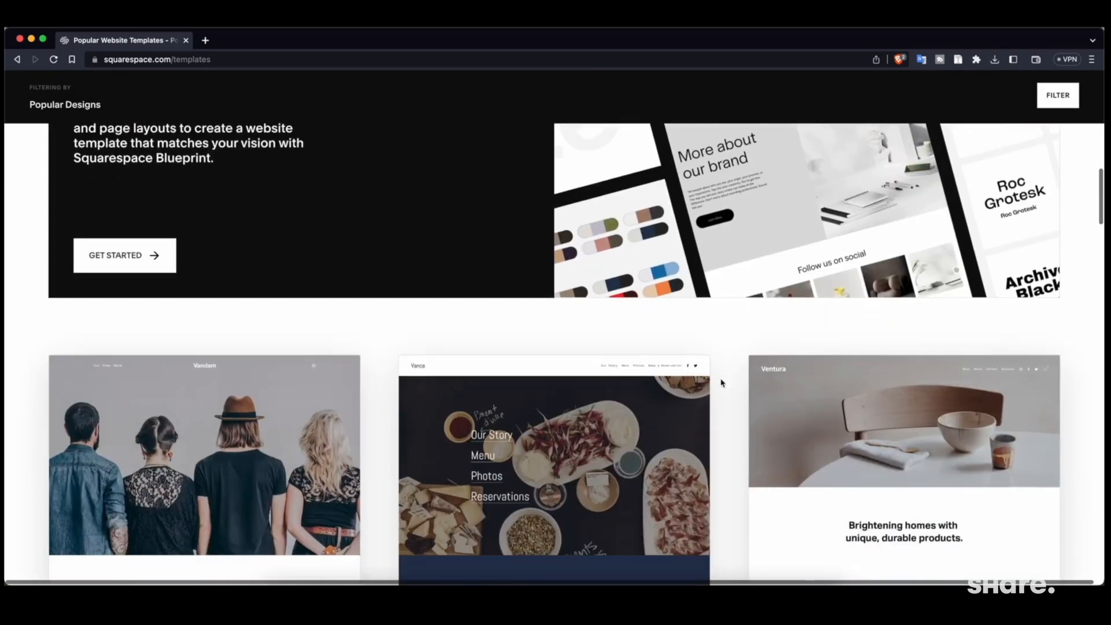
scroll(722, 384, "down", 3)
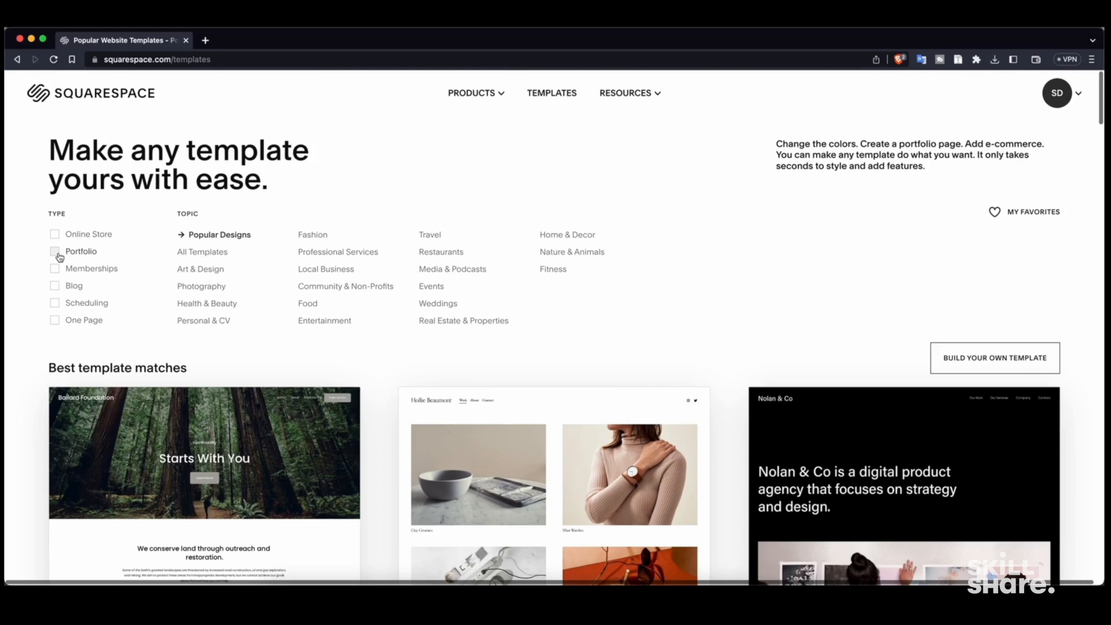
left_click(58, 255)
- Browse the Portfolio templates and compare their layouts for a photography site
scroll(369, 285, "down", 2)
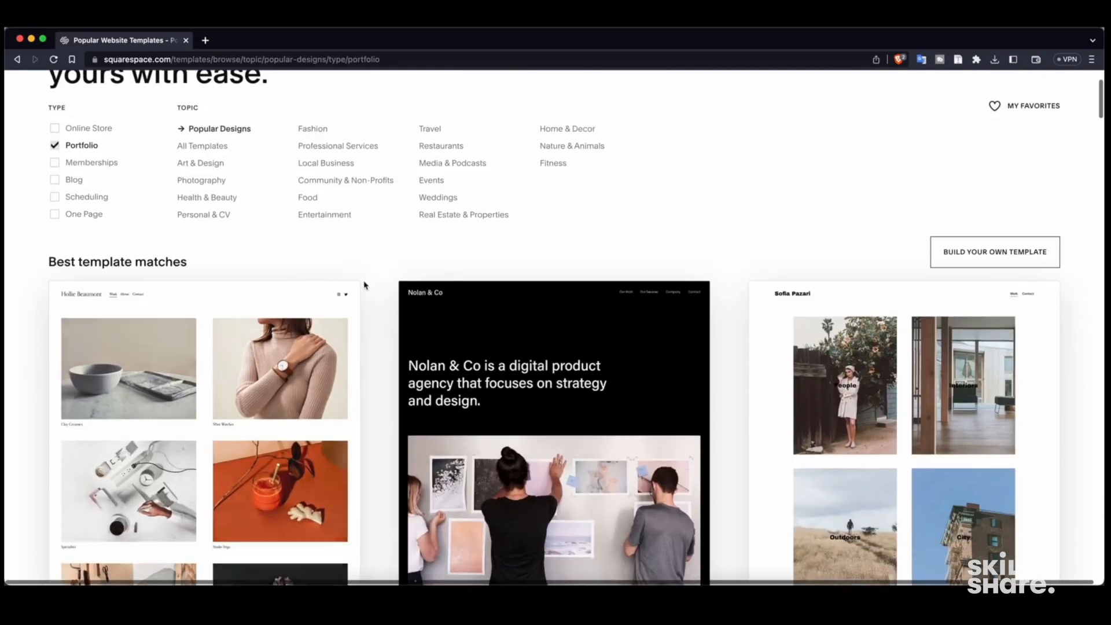
scroll(368, 284, "down", 4)
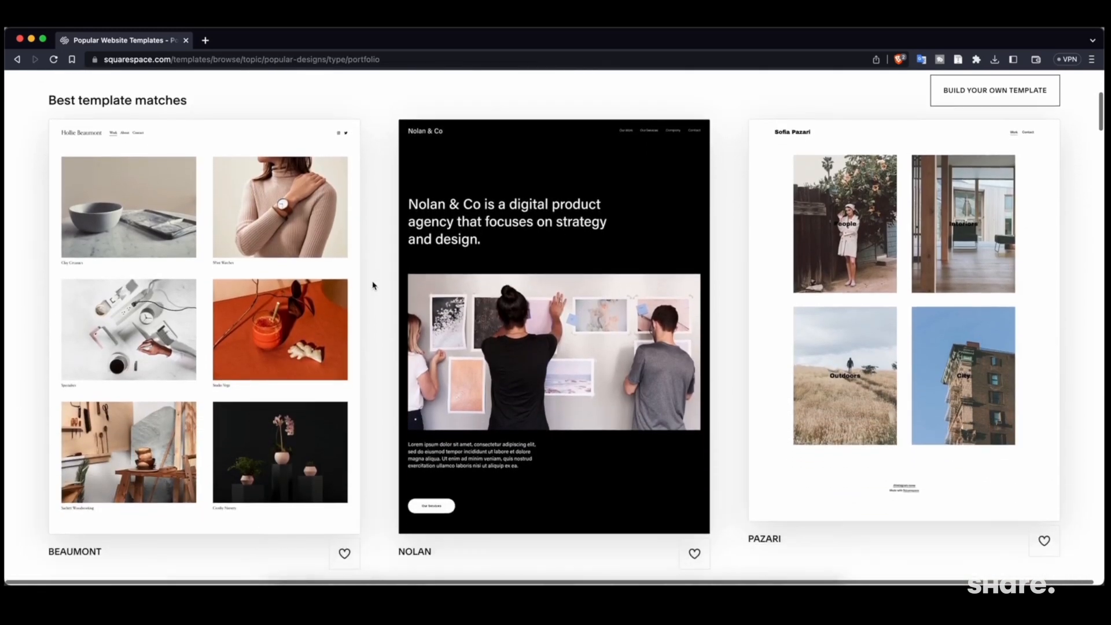
scroll(373, 285, "down", 6)
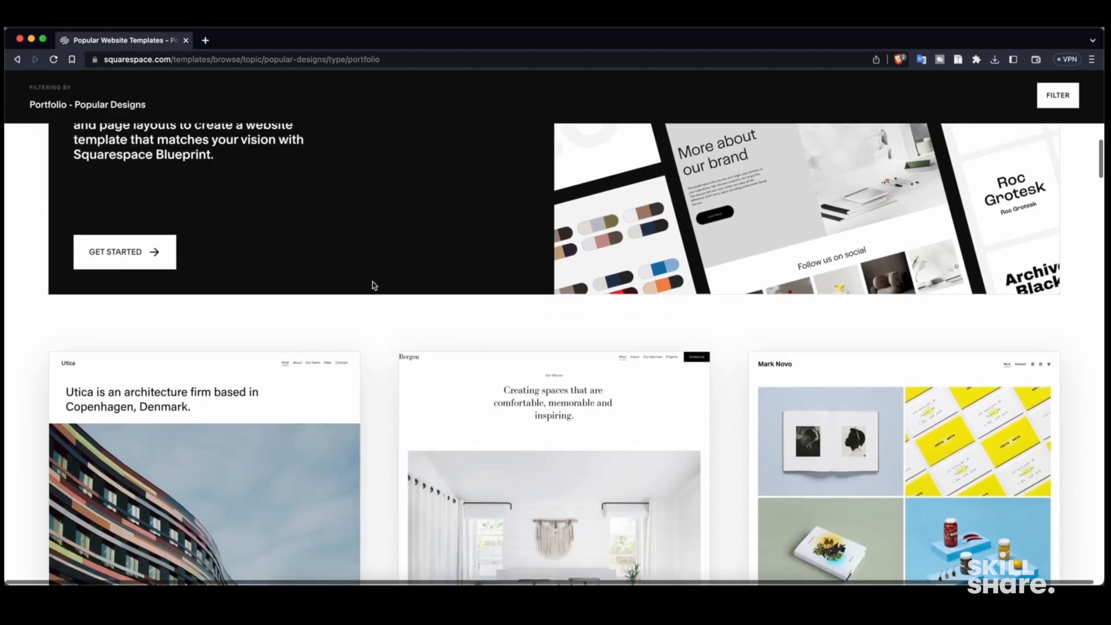
scroll(36, 292, "down", 2)
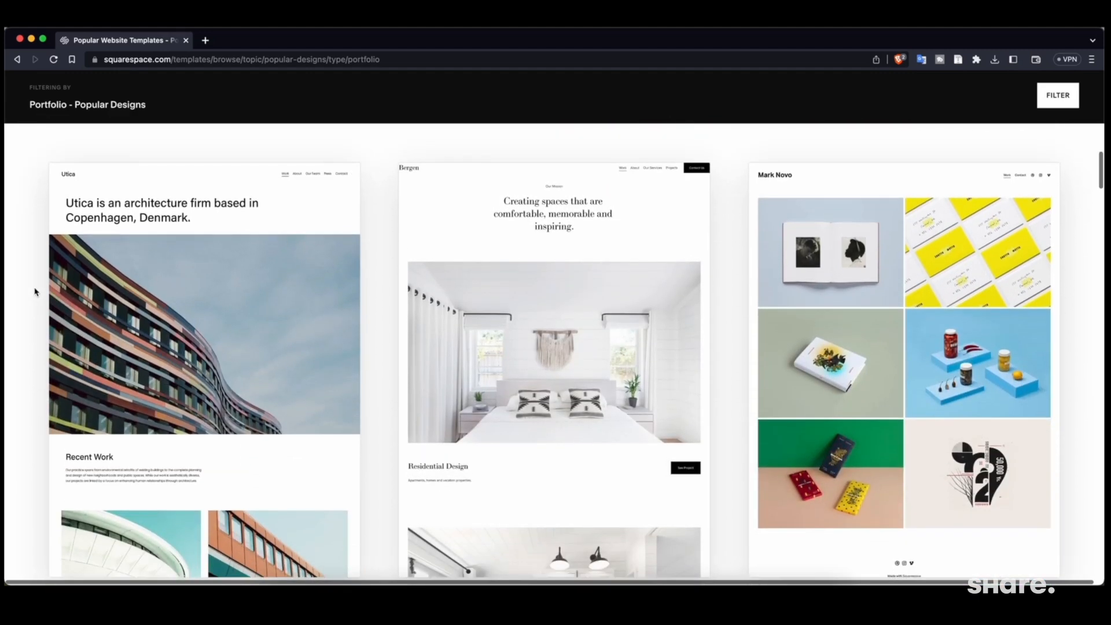
scroll(35, 292, "down", 8)
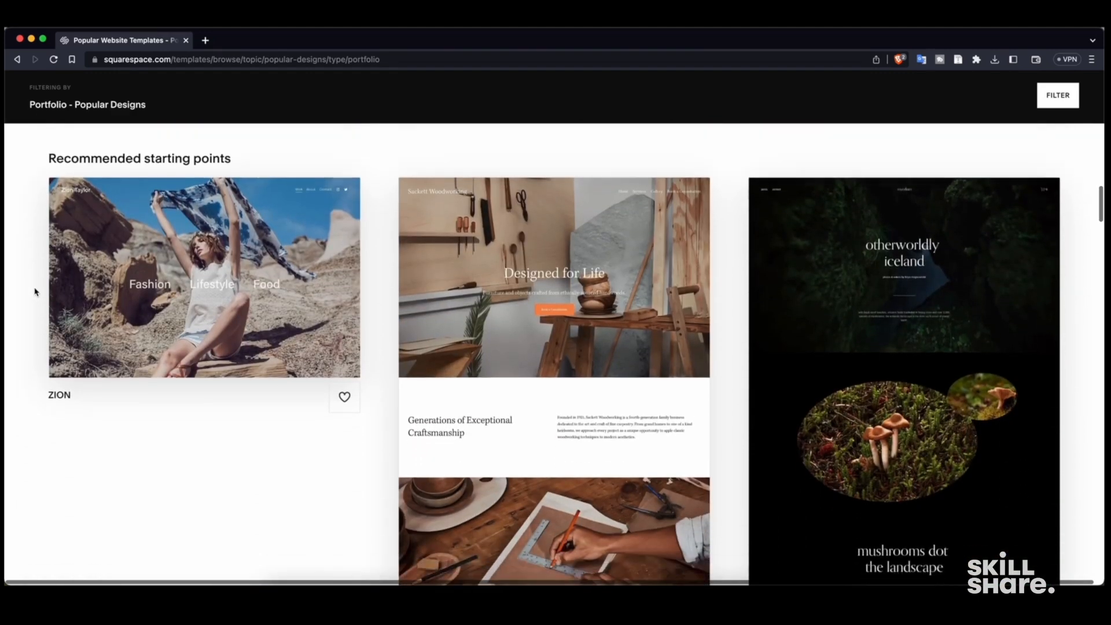
scroll(34, 292, "down", 8)
scroll(35, 293, "down", 1)
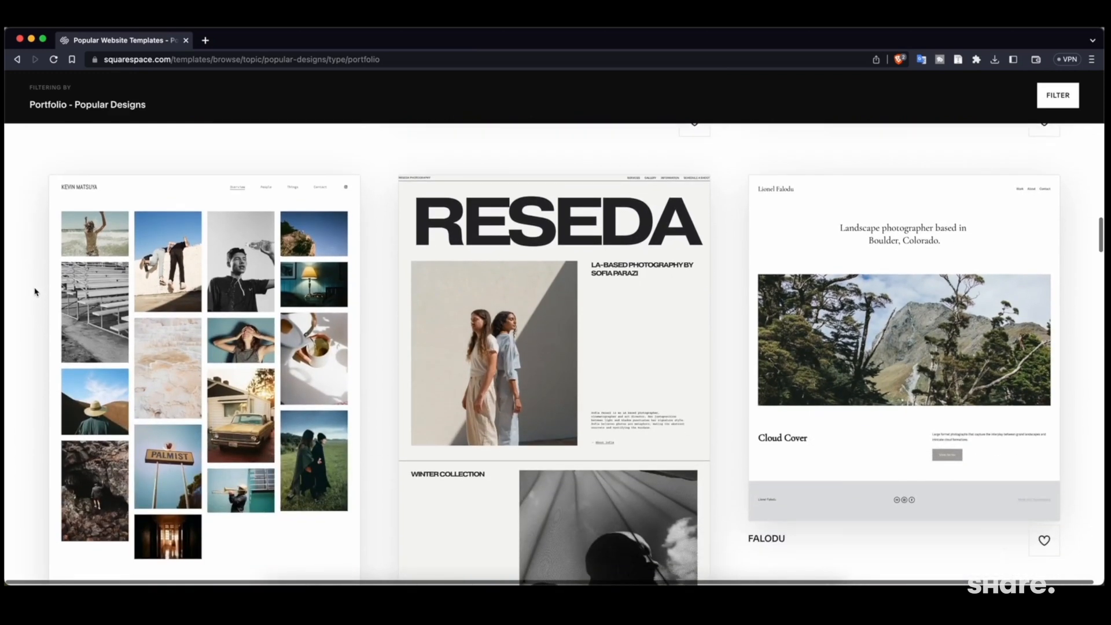
scroll(35, 294, "down", 1)
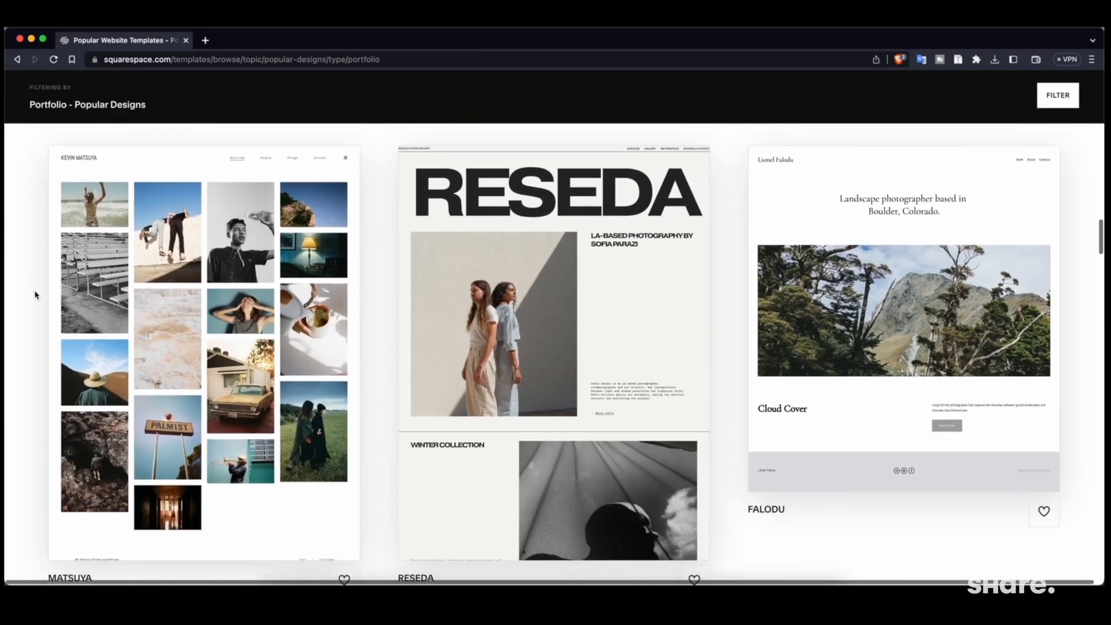
scroll(34, 294, "up", 6)
scroll(35, 296, "up", 15)
scroll(35, 295, "down", 12)
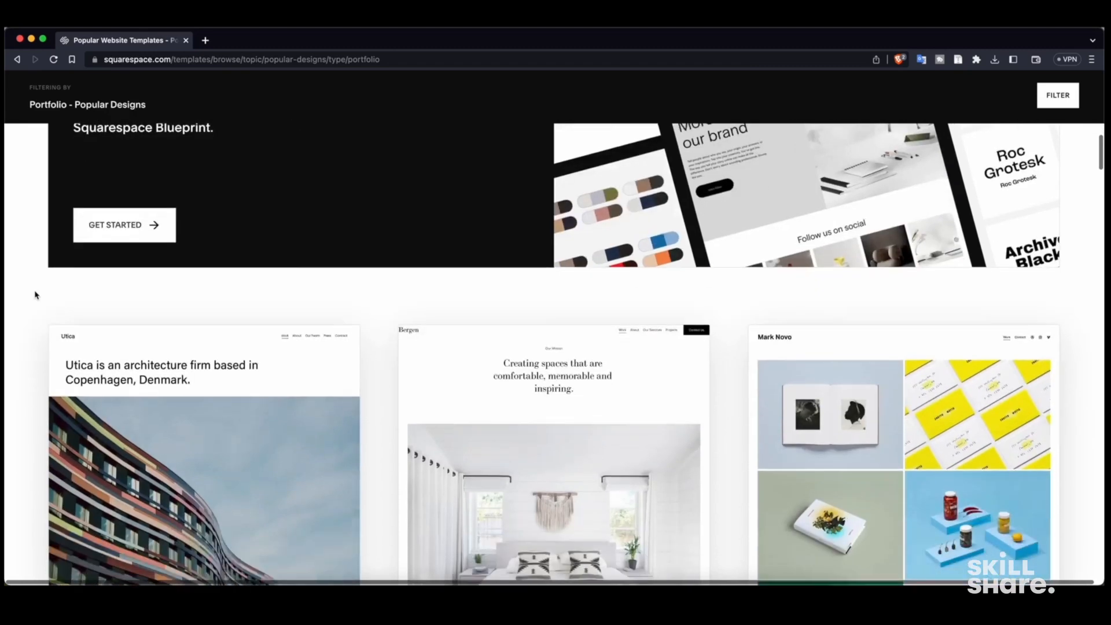
scroll(35, 294, "down", 11)
- Start a new site with the Matsuya template
mouse_move(208, 305)
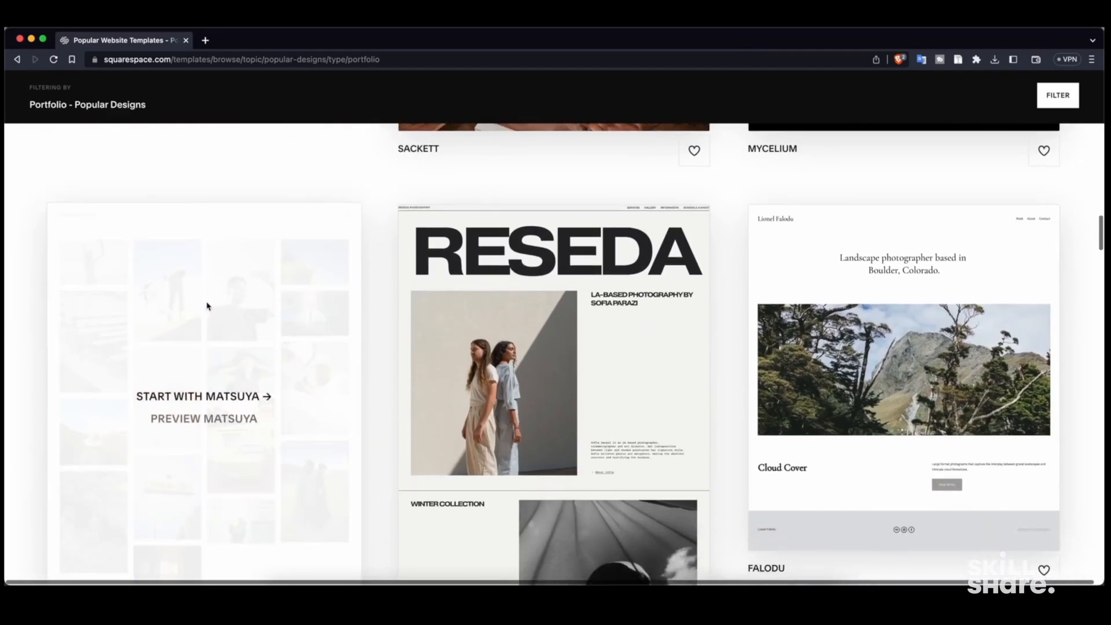
scroll(386, 279, "up", 2)
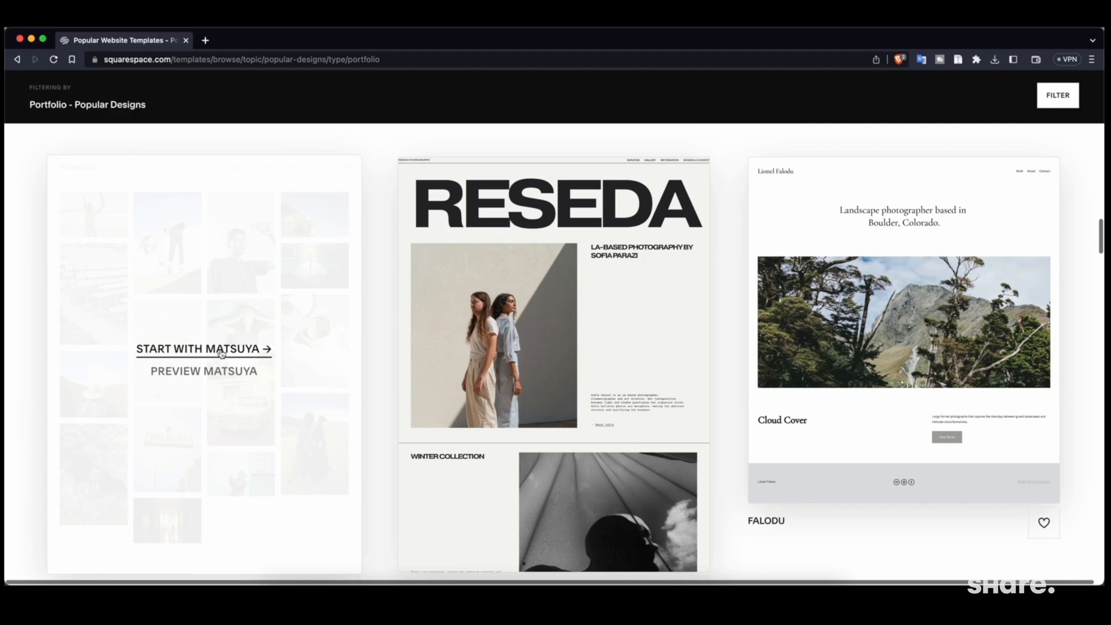
left_click(210, 350)
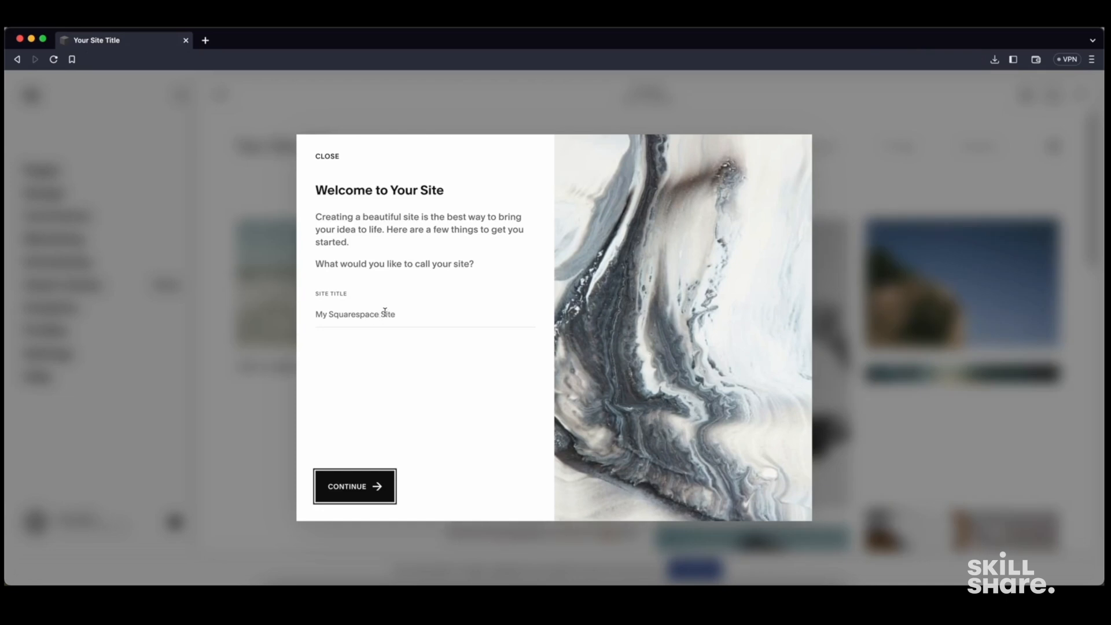
- Enter the owner's full name as the site title and close the welcome tour
left_click(376, 314)
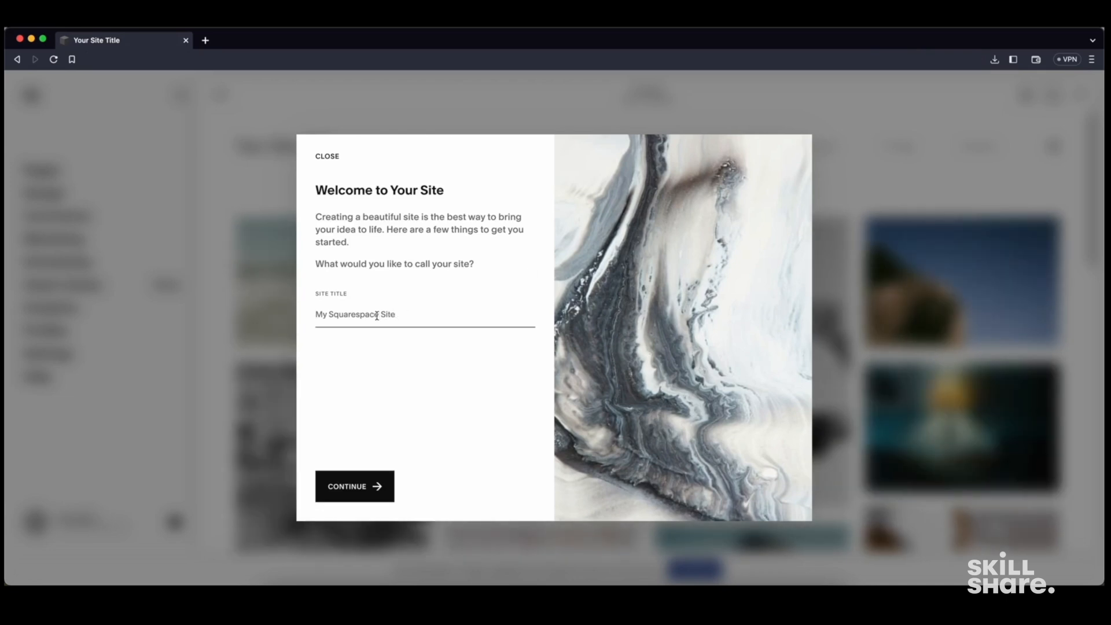
type("Sean Dalton")
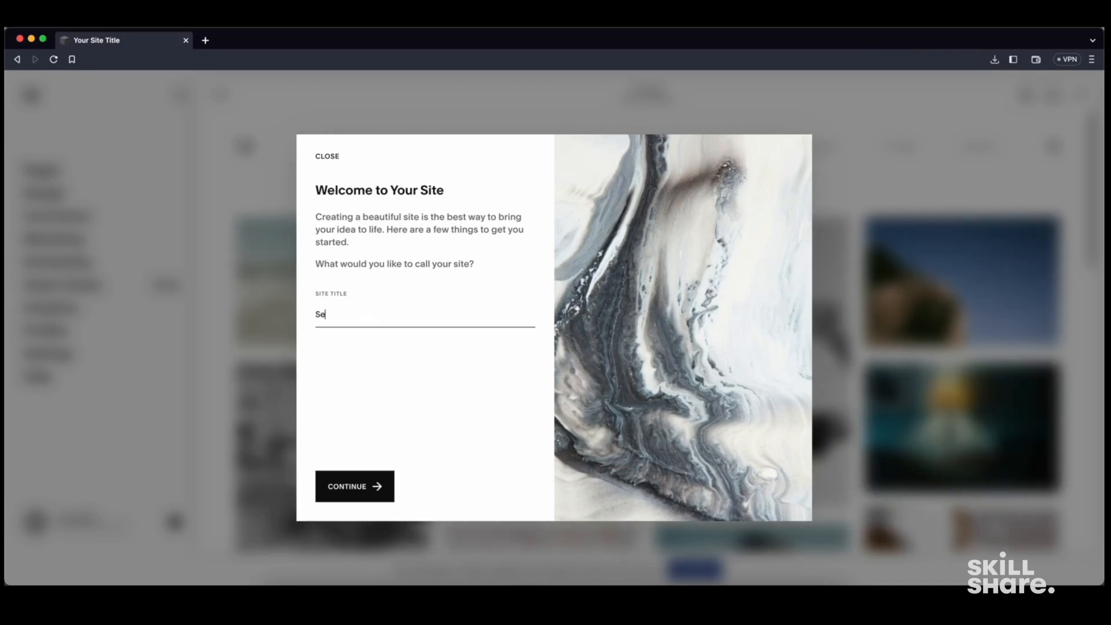
left_click(365, 485)
left_click(490, 486)
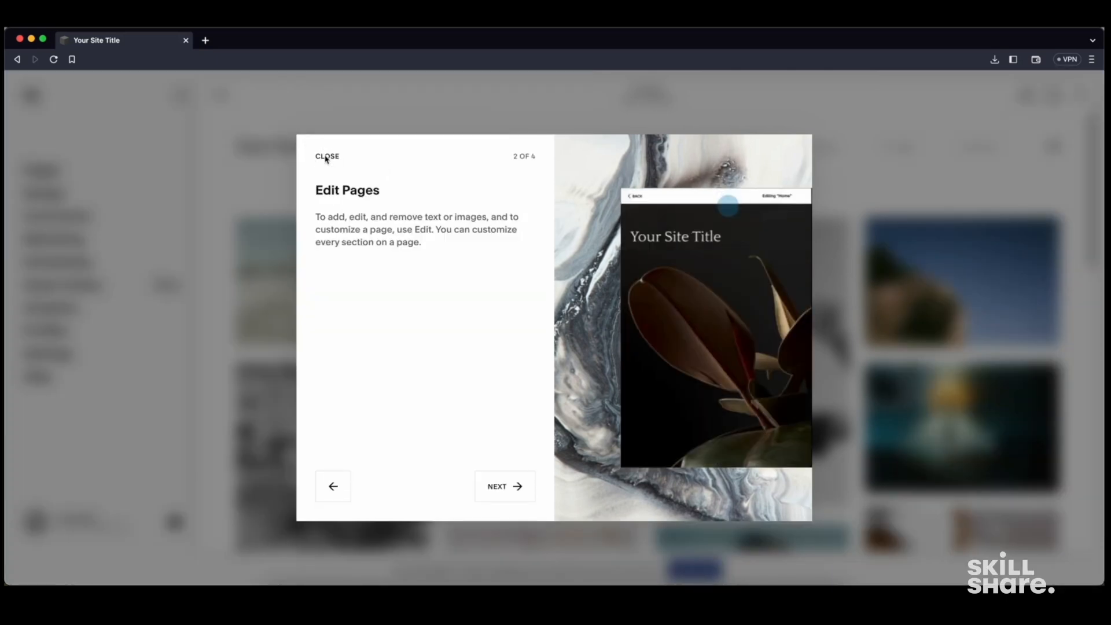
left_click(327, 157)
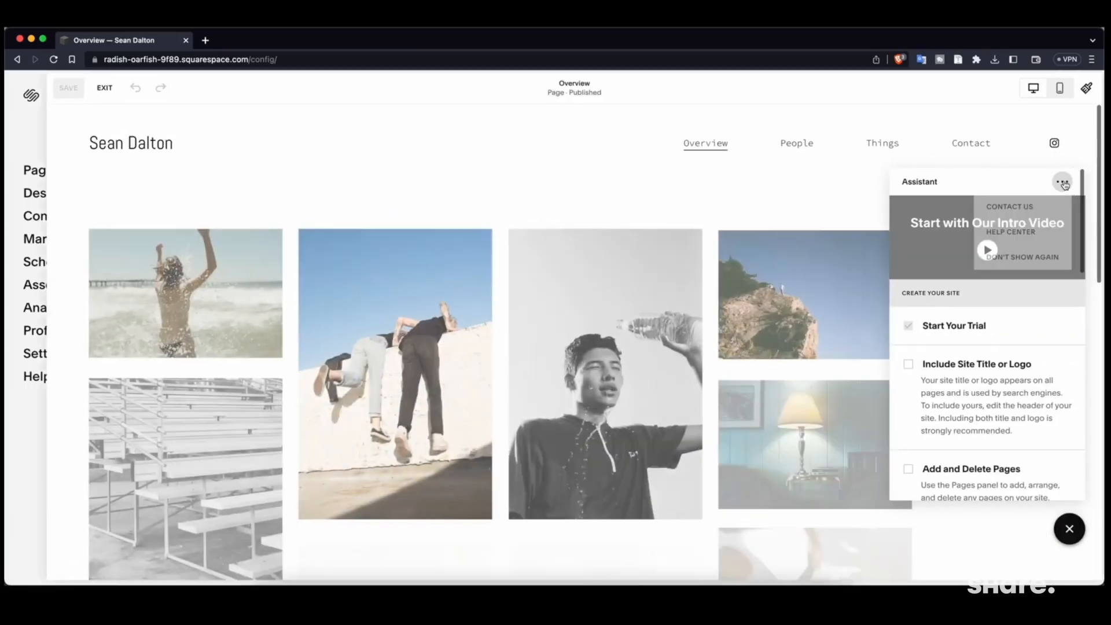
- Set the Assistant not to show again and exit the Overview page's editing mode
left_click(1064, 183)
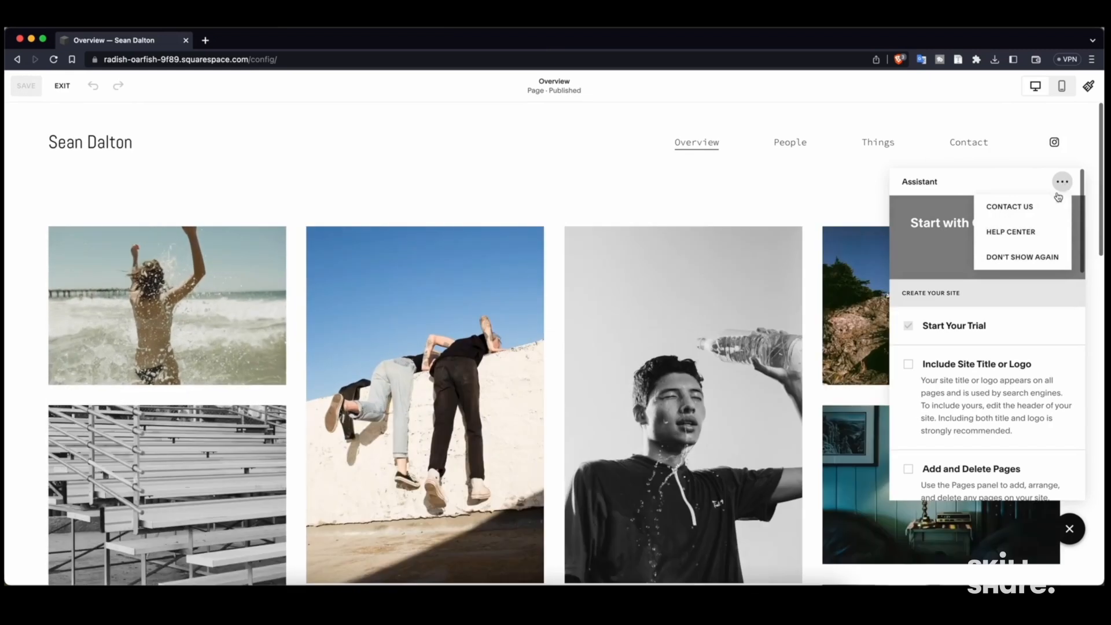
left_click(1042, 255)
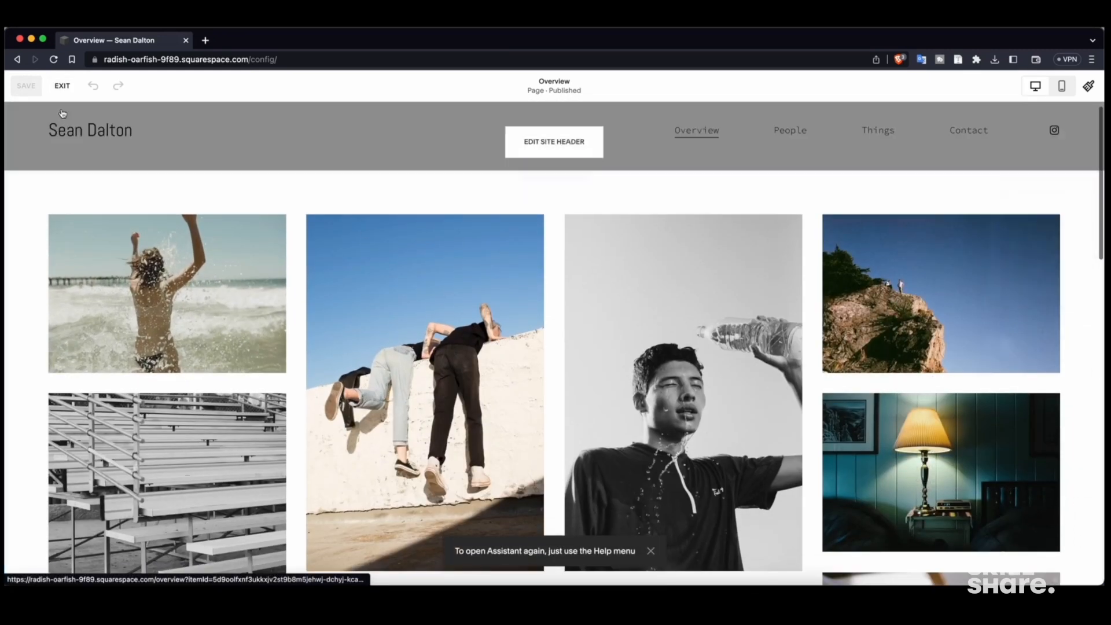
left_click(63, 86)
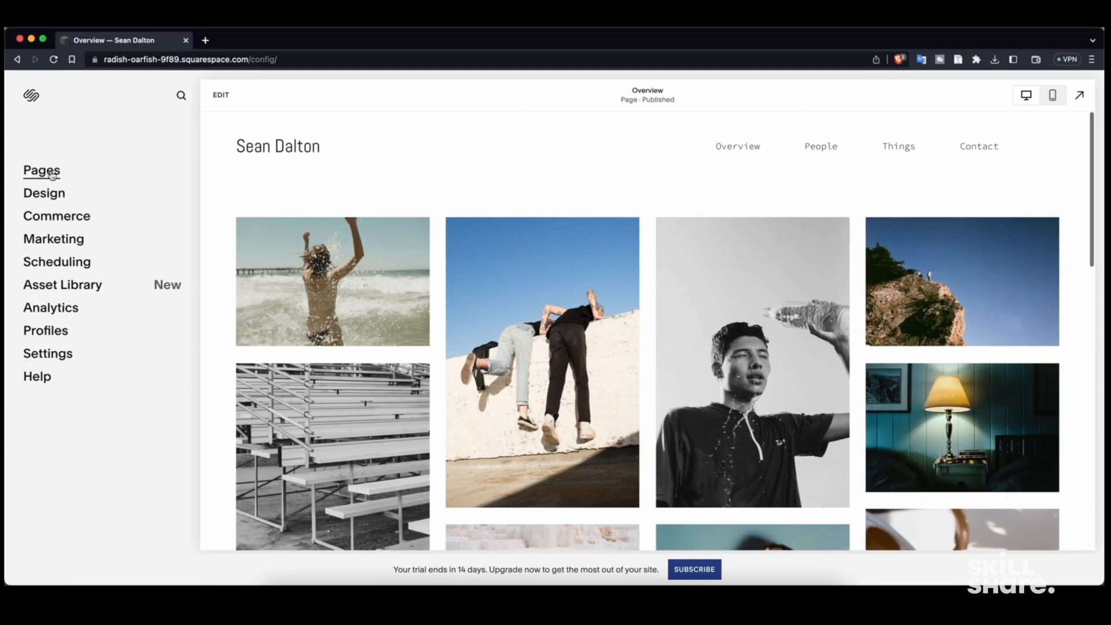
- Open the site's page list and select the Overview page in the Main Navigation
left_click(45, 172)
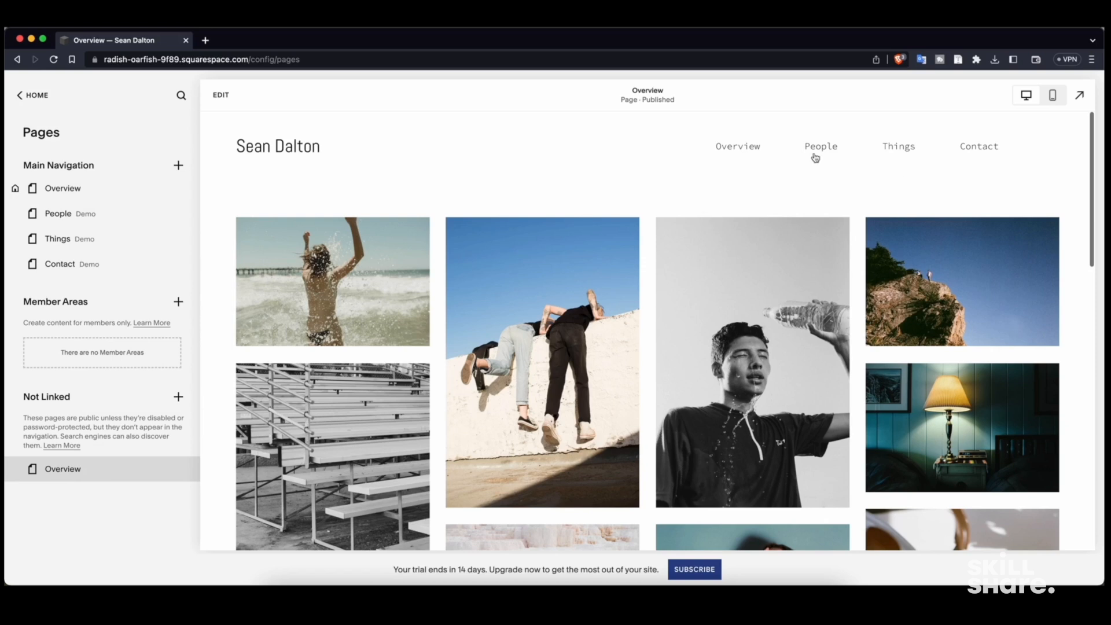
scroll(231, 335, "down", 1)
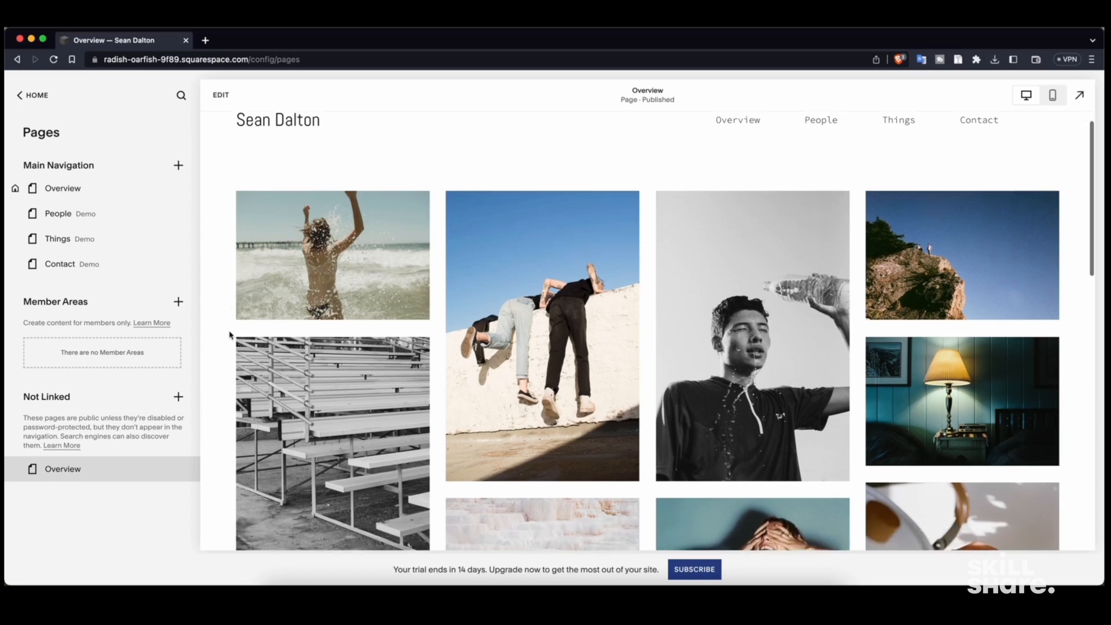
scroll(111, 500, "down", 2)
left_click_drag(118, 200, 109, 255)
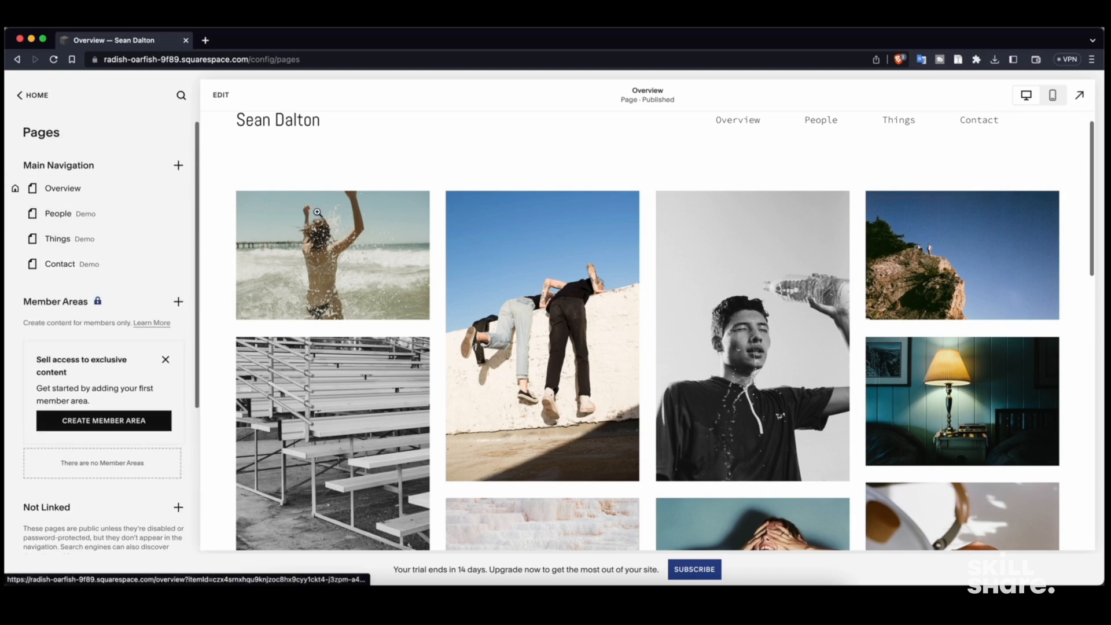
scroll(312, 211, "down", 2)
scroll(316, 212, "up", 3)
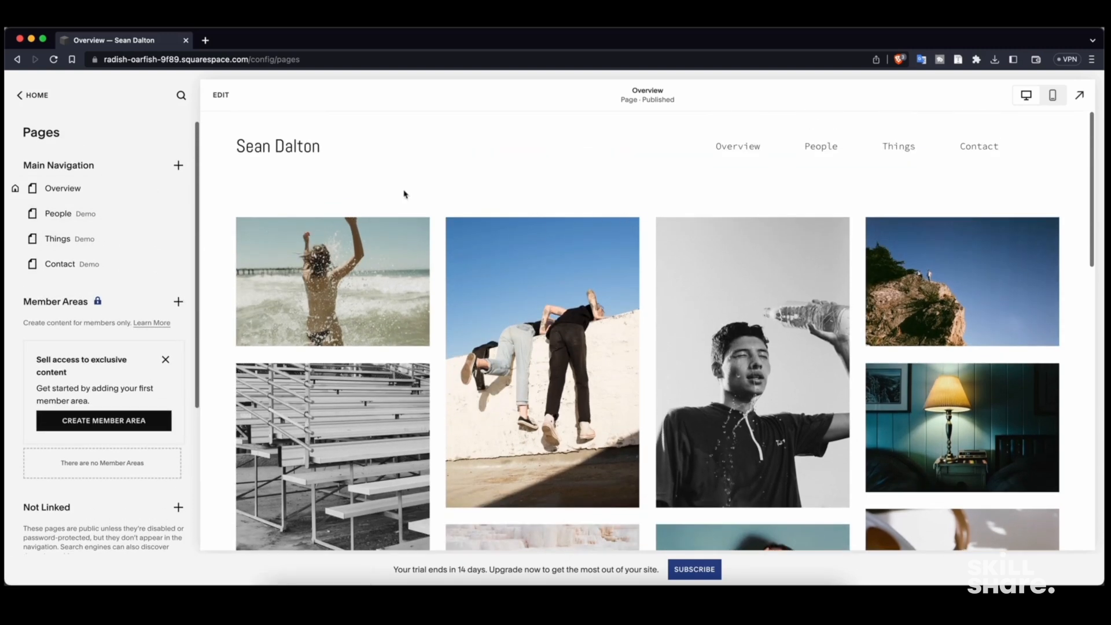
left_click(92, 191)
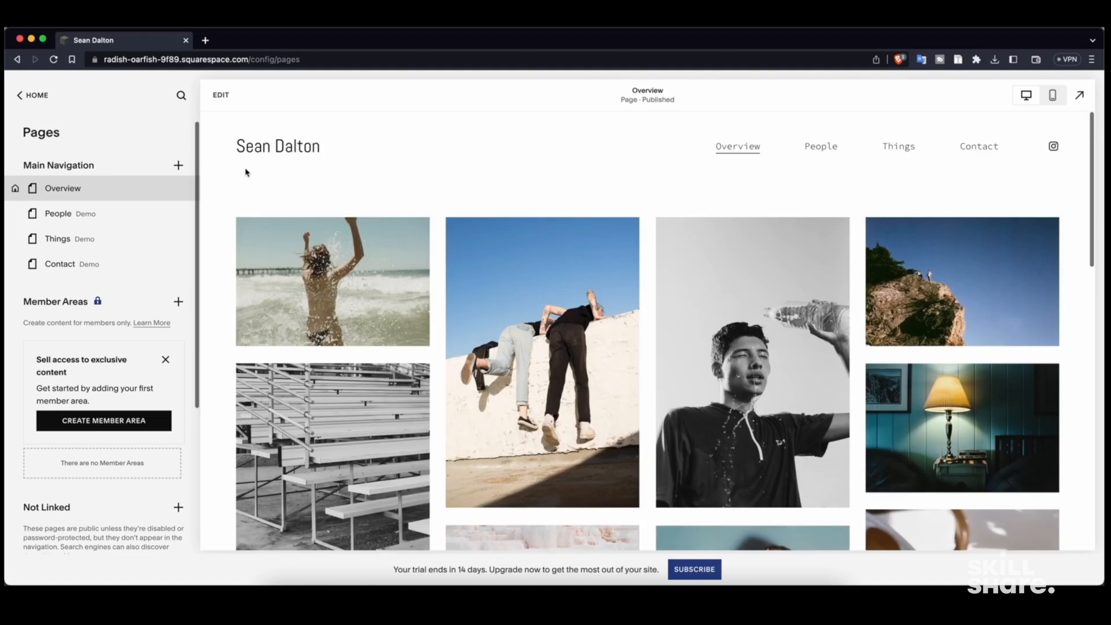
- Open the Overview page for editing and look through its demo photo gallery from start to end
left_click(221, 96)
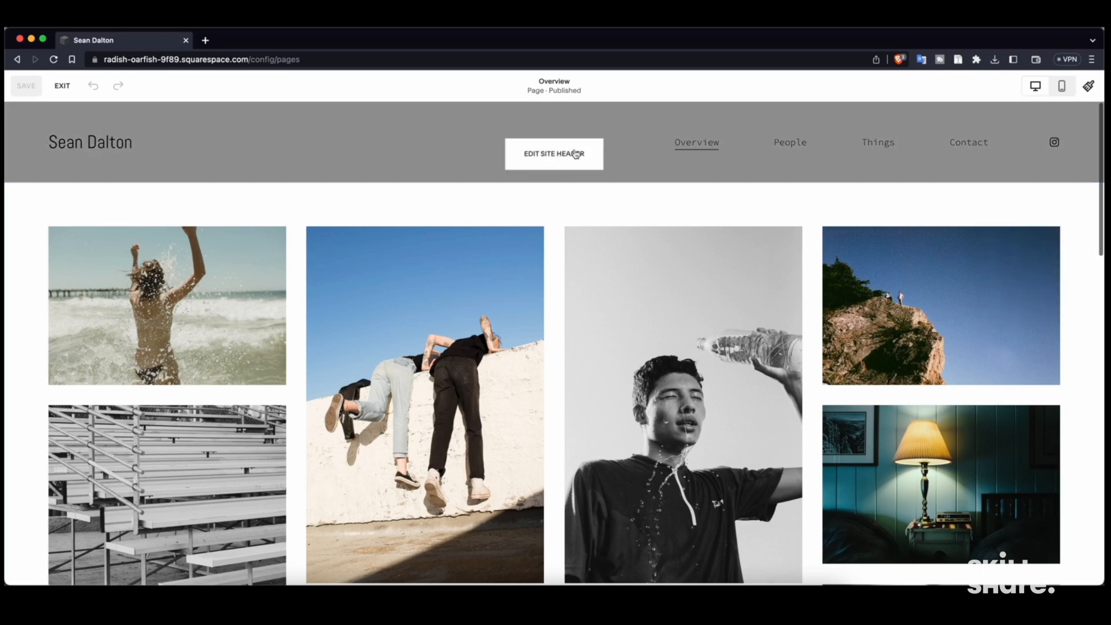
scroll(570, 154, "down", 3)
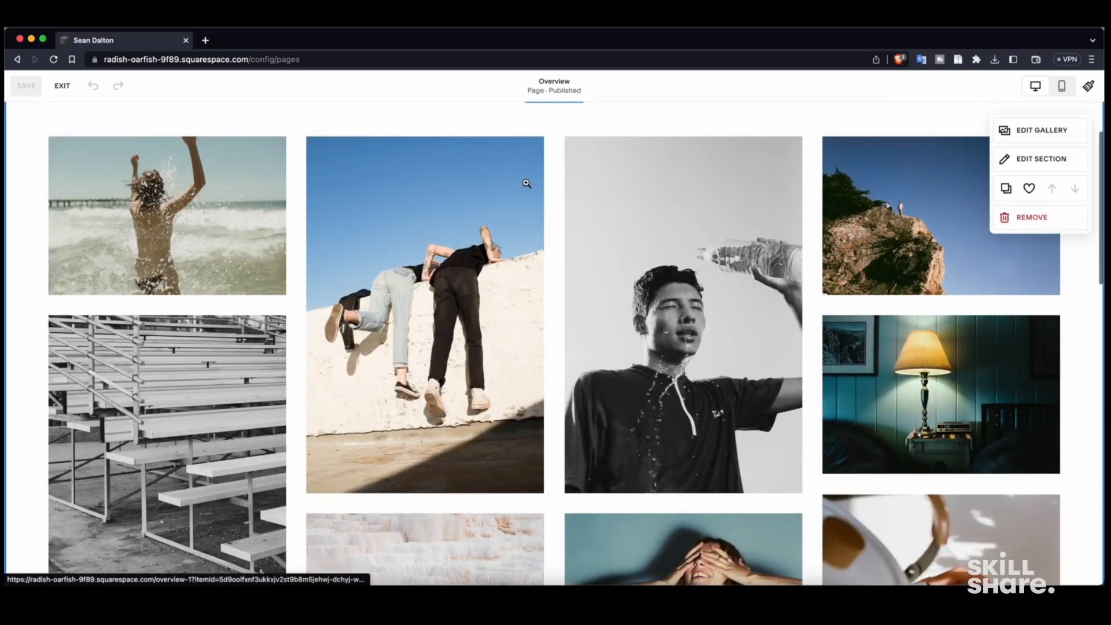
scroll(526, 183, "down", 3)
scroll(527, 182, "down", 3)
scroll(538, 220, "up", 7)
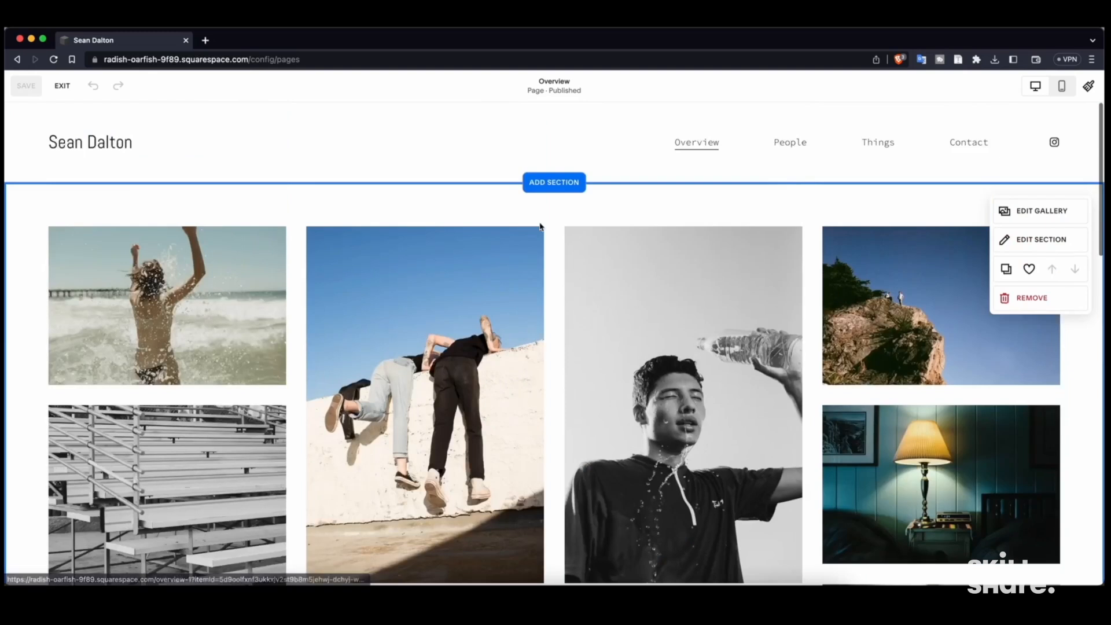
scroll(795, 299, "down", 5)
scroll(797, 300, "up", 5)
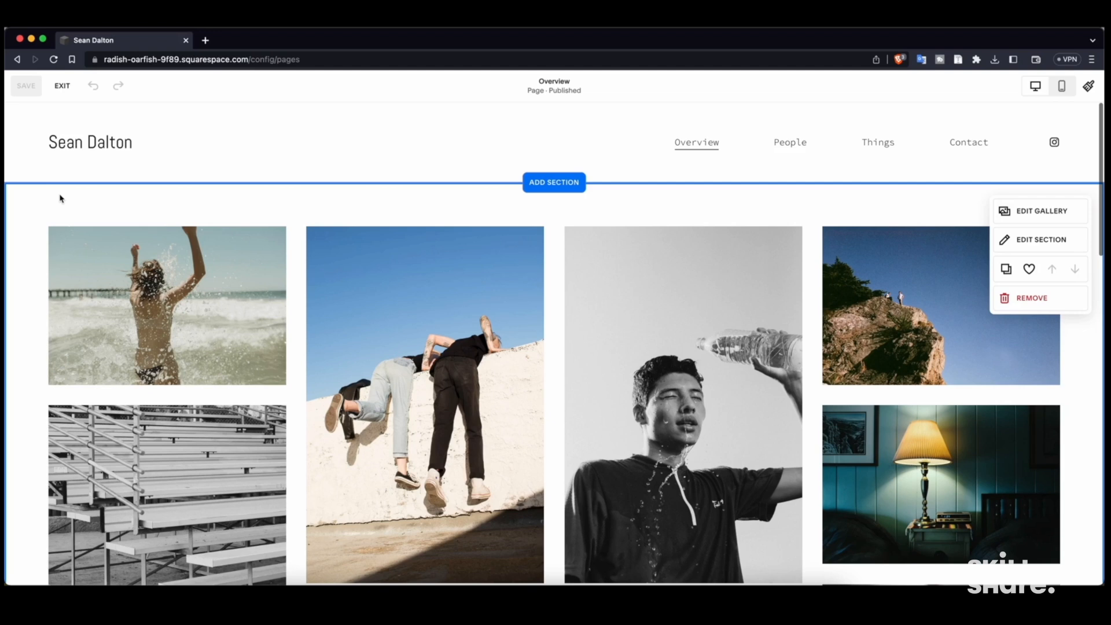
scroll(60, 199, "down", 1)
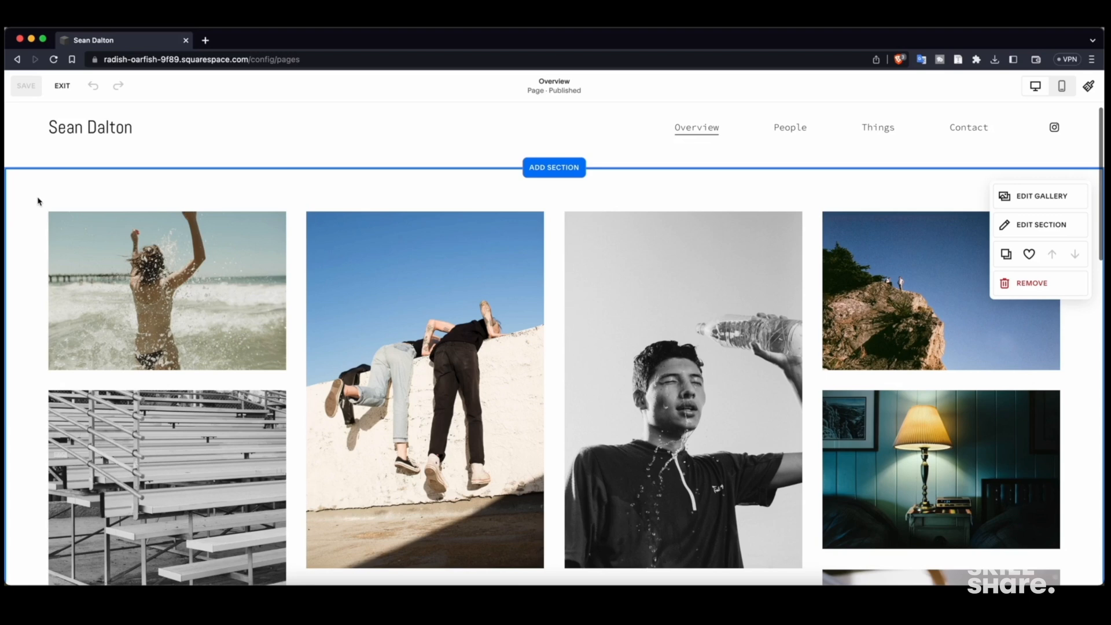
scroll(38, 200, "down", 12)
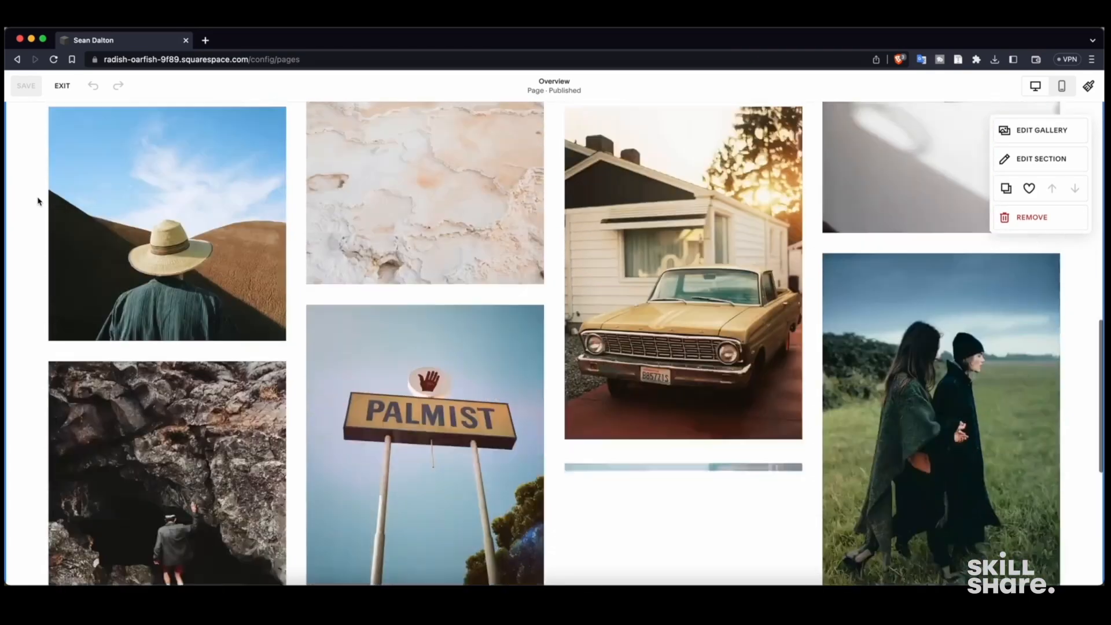
scroll(38, 201, "down", 6)
scroll(37, 201, "up", 15)
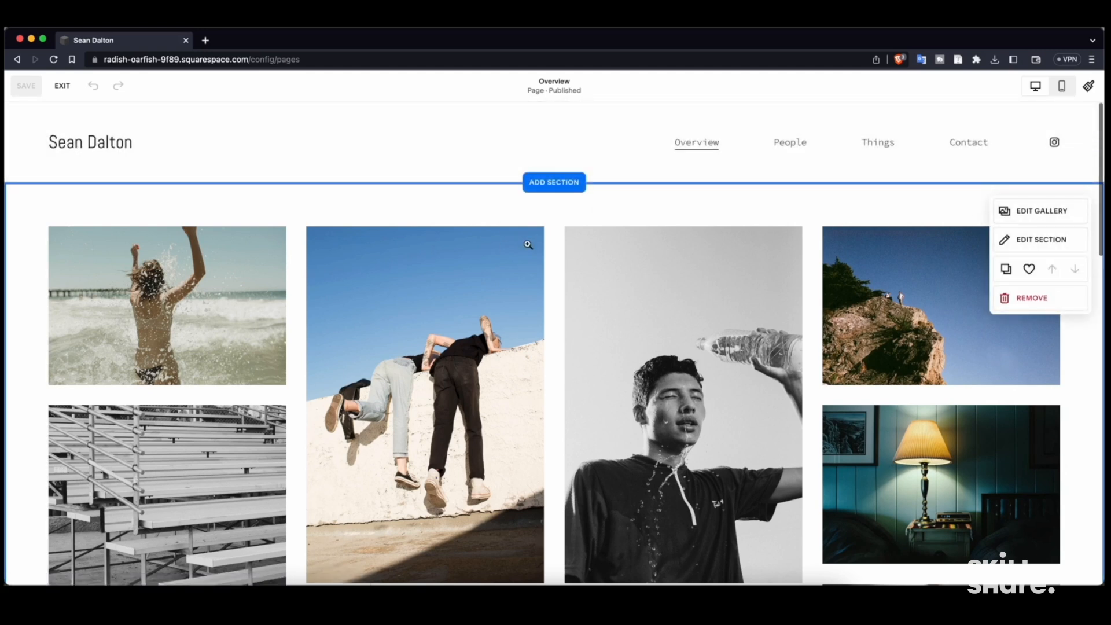
- Remove all the demo images from the Overview page's gallery, confirming each deletion
left_click(1052, 216)
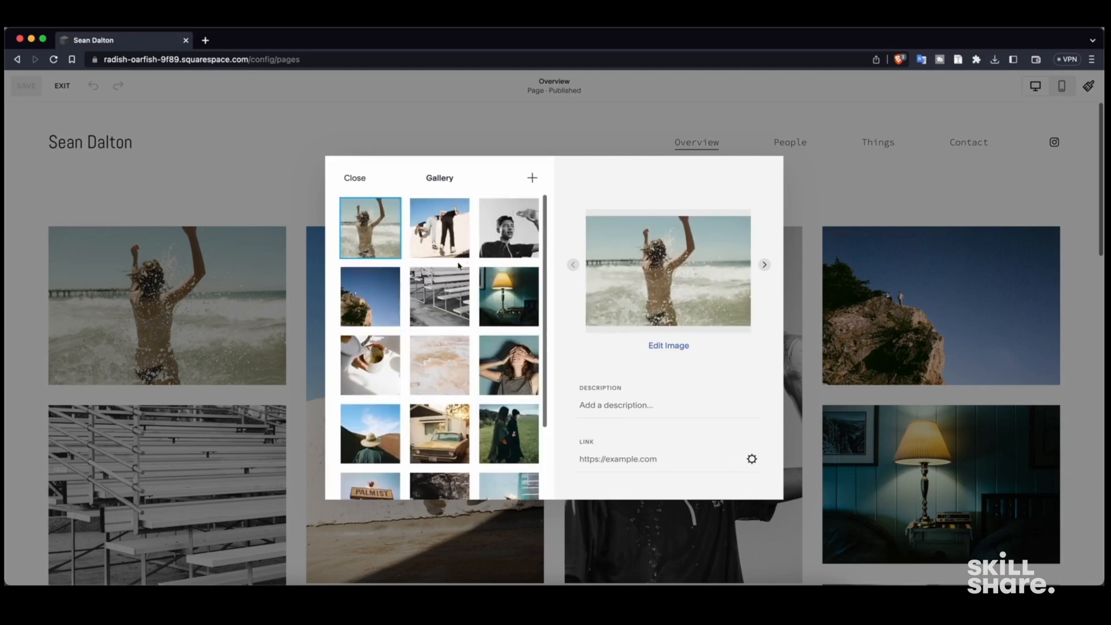
scroll(512, 307, "down", 5)
scroll(512, 348, "up", 5)
mouse_move(501, 221)
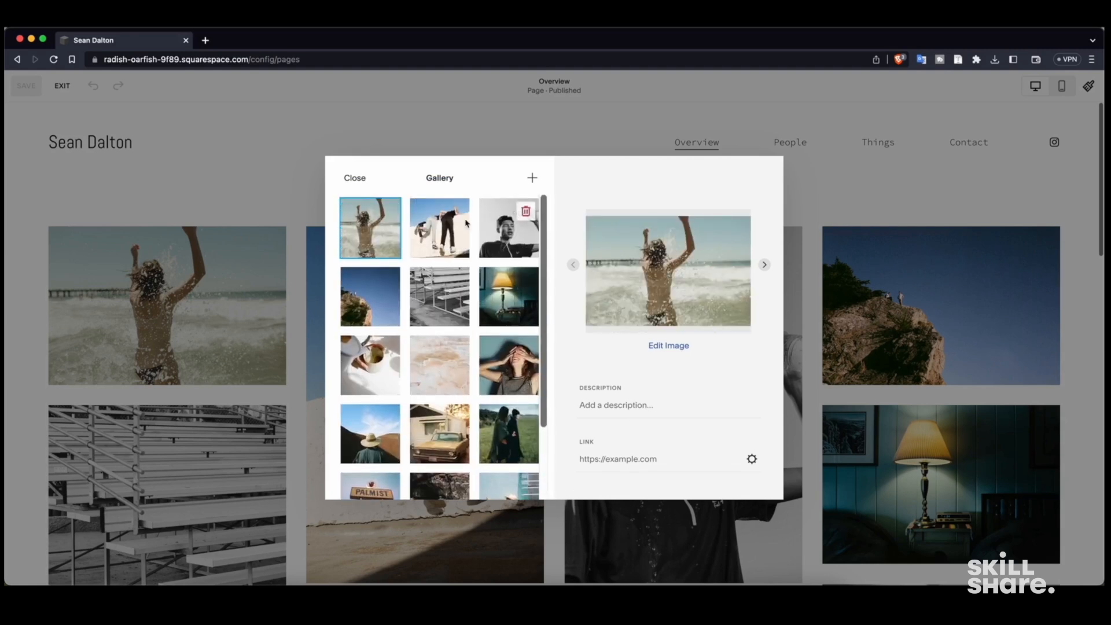
scroll(405, 289, "down", 3)
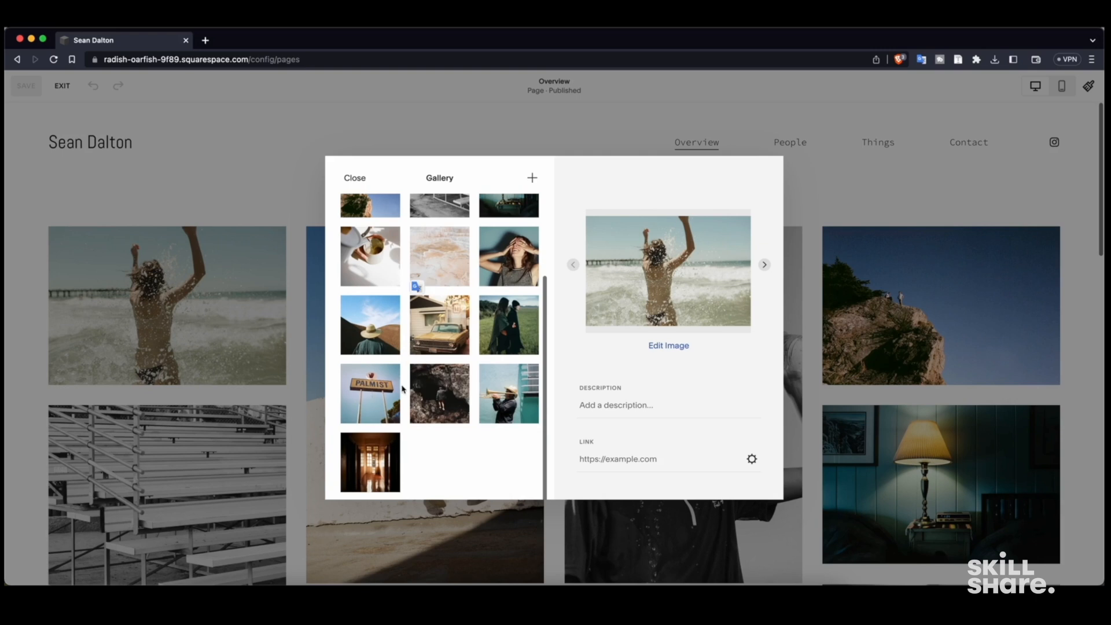
left_click(387, 445)
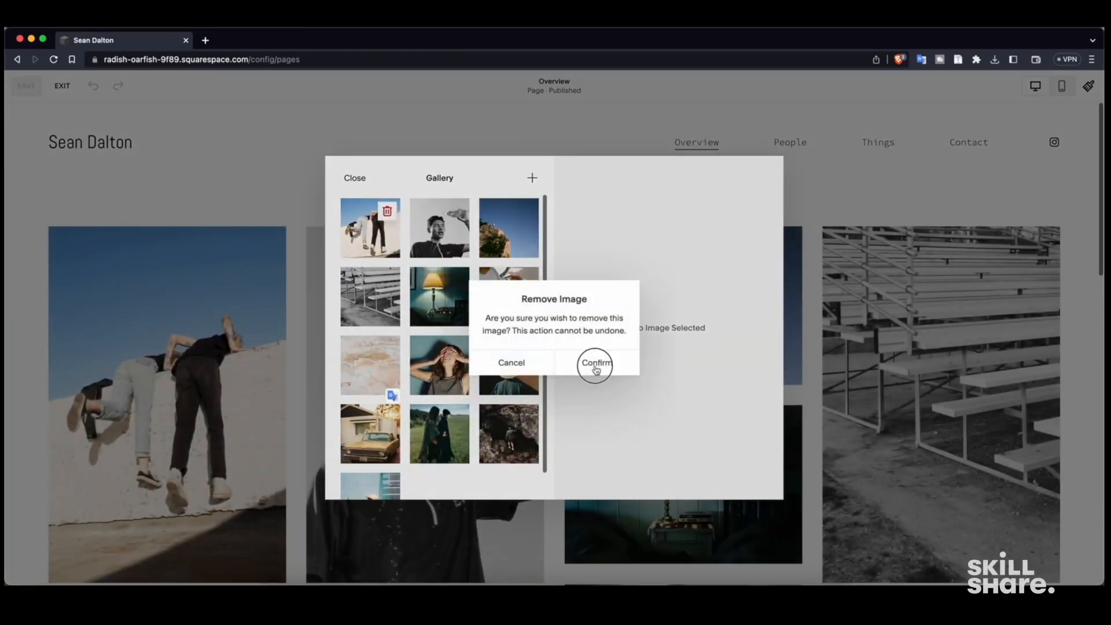
left_click(595, 366)
left_click(387, 212)
left_click(587, 355)
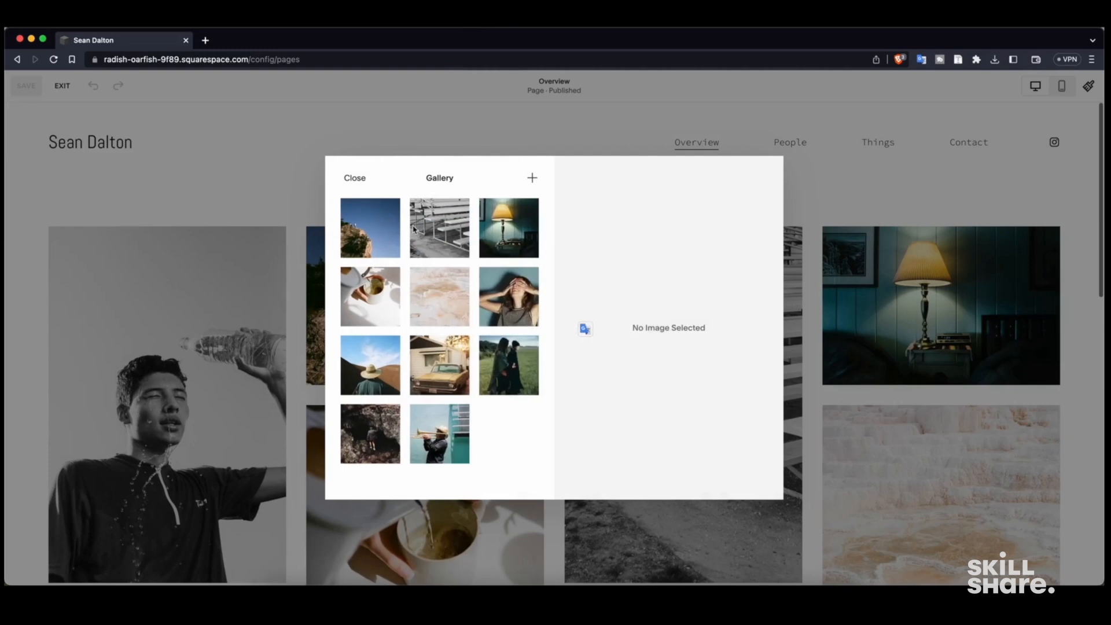
left_click(595, 365)
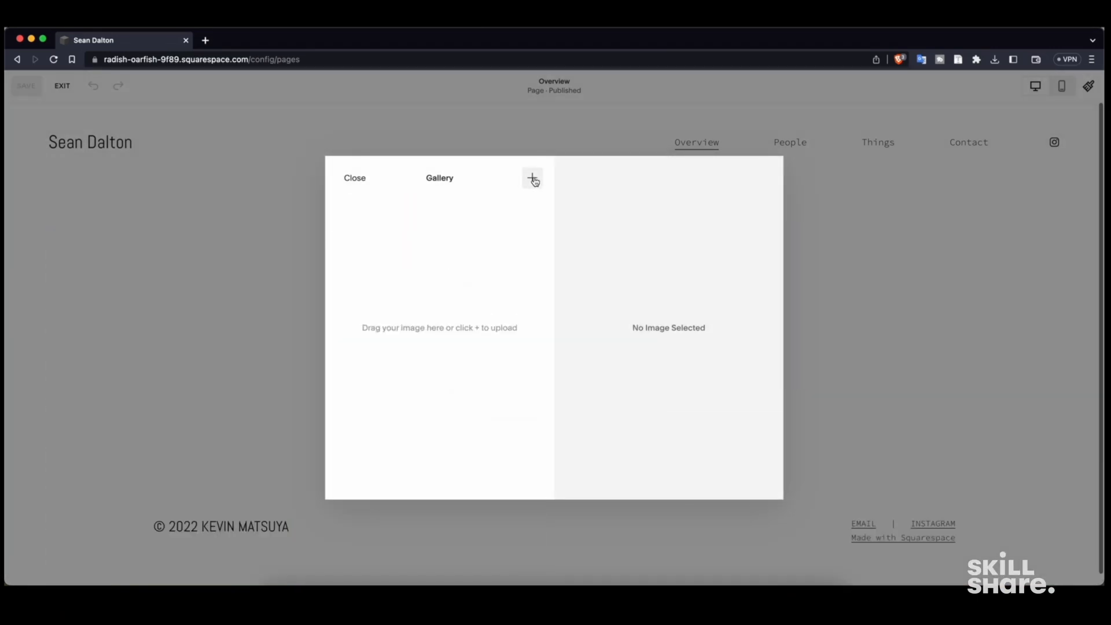
- Upload all the photos from the Portfolio folder into the empty Overview gallery
left_click(534, 179)
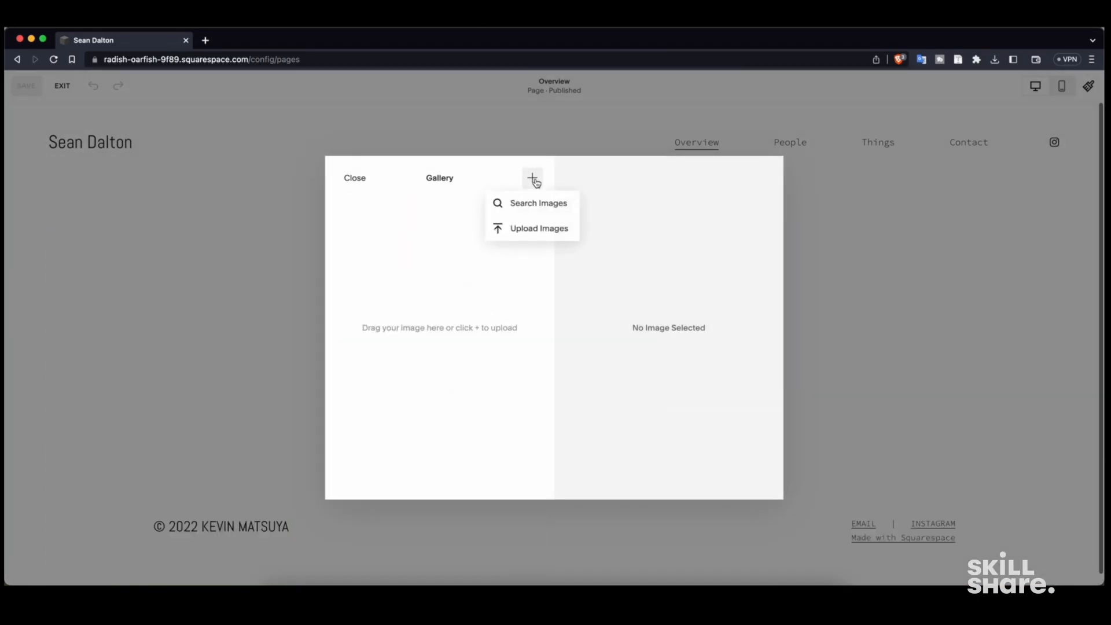
left_click(550, 230)
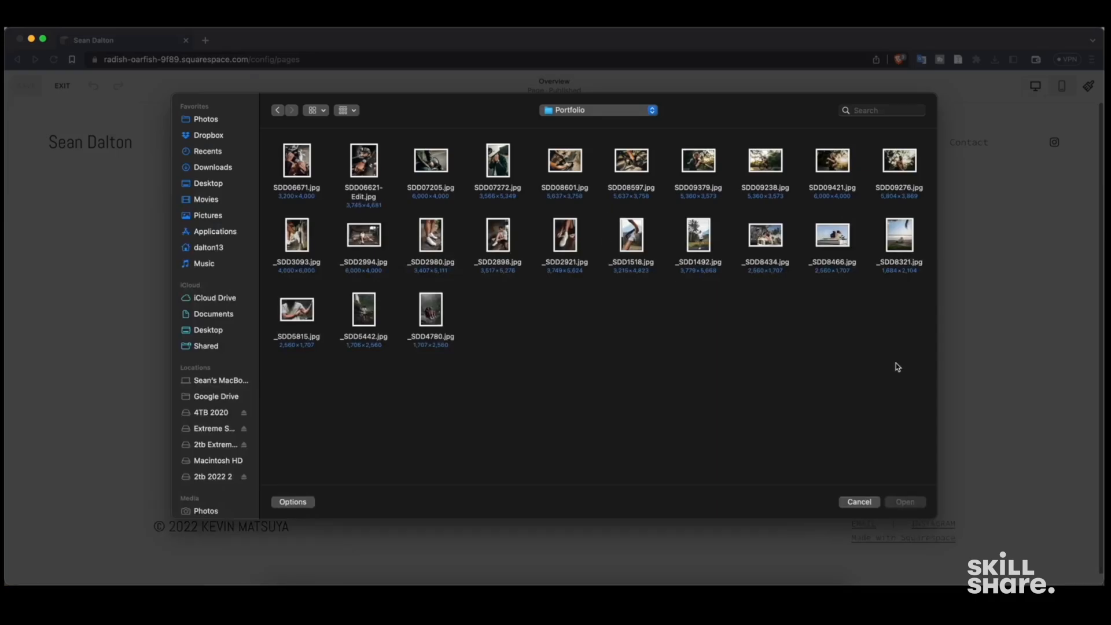
left_click_drag(910, 378, 293, 137)
left_click(906, 502)
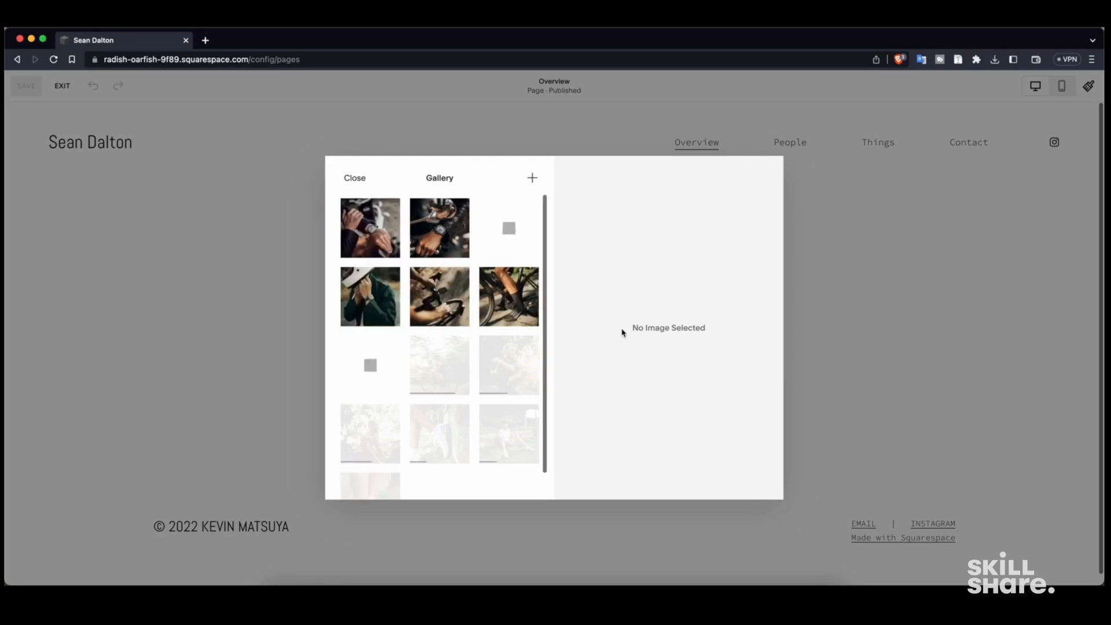
scroll(531, 327, "down", 2)
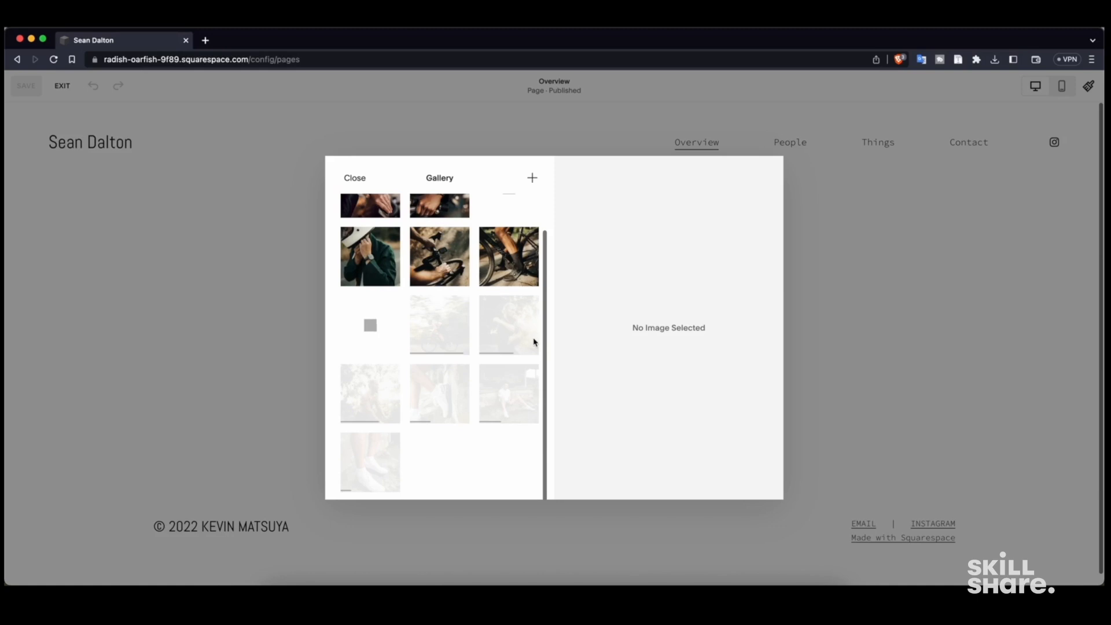
scroll(534, 342, "up", 2)
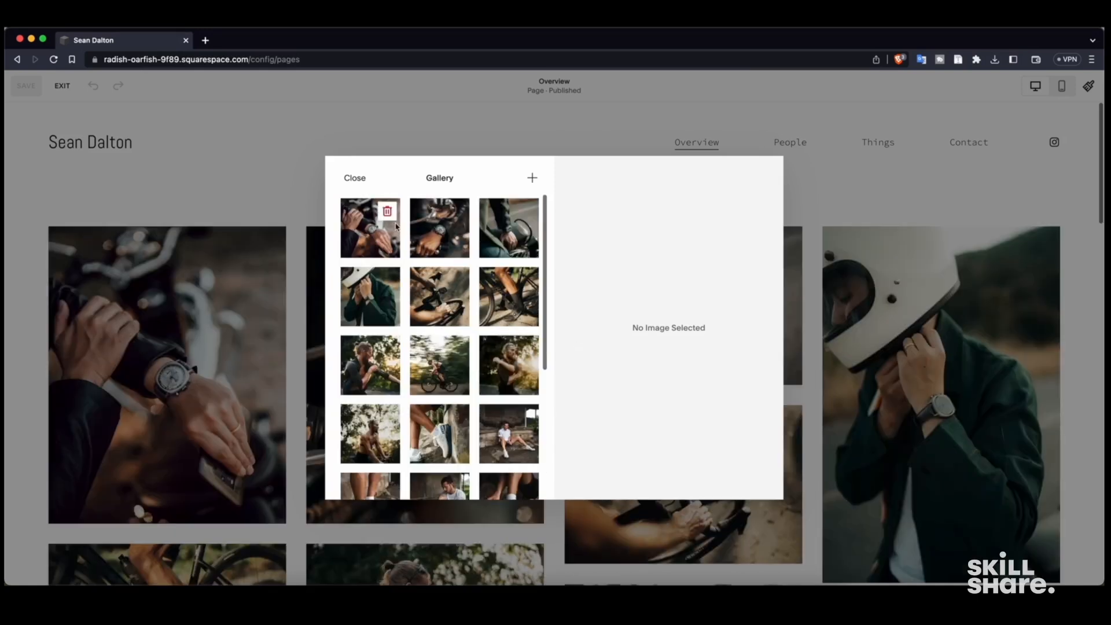
- Reorder the gallery so the riding cyclist is first and the seated man in white is third, then exit page editing
left_click_drag(447, 378, 370, 234)
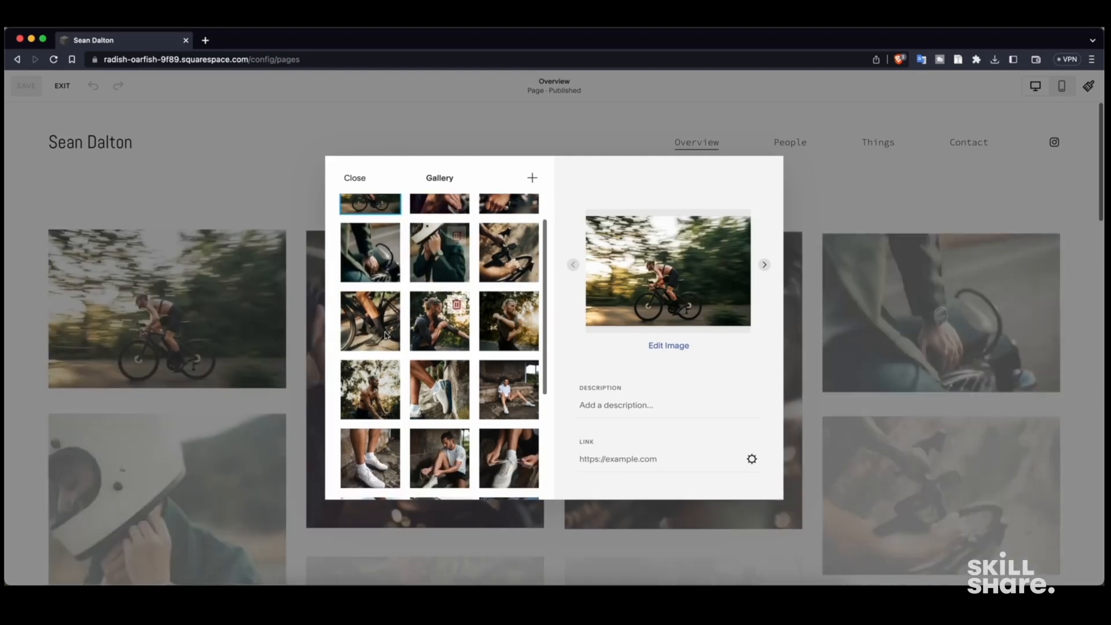
left_click_drag(440, 365, 440, 296)
left_click_drag(521, 435, 510, 230)
left_click(355, 178)
scroll(372, 188, "down", 2)
scroll(372, 189, "down", 4)
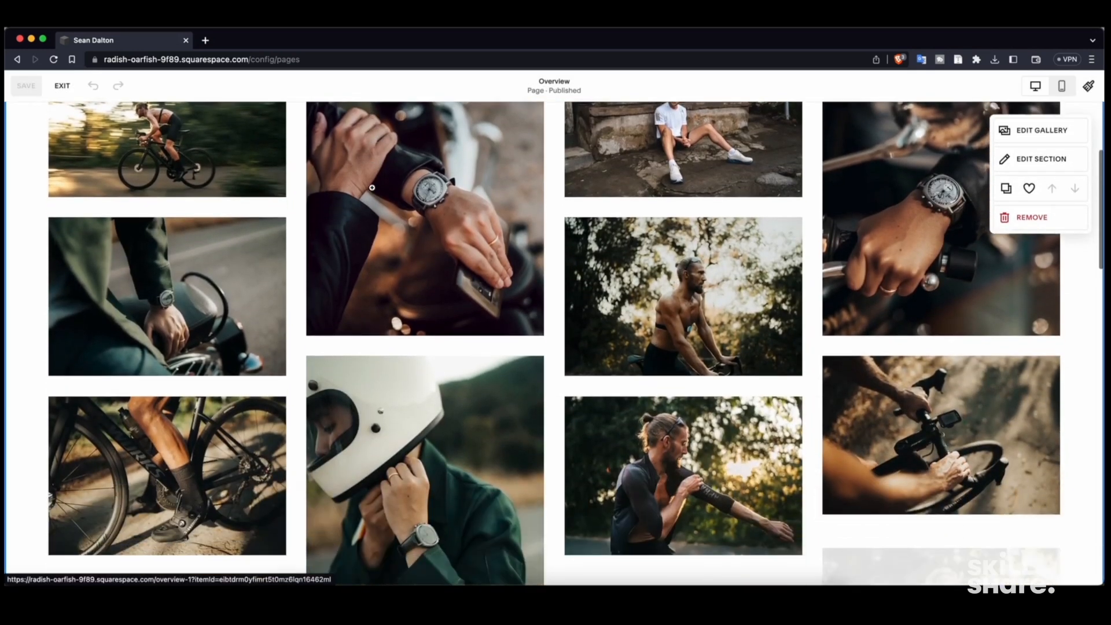
scroll(547, 219, "up", 6)
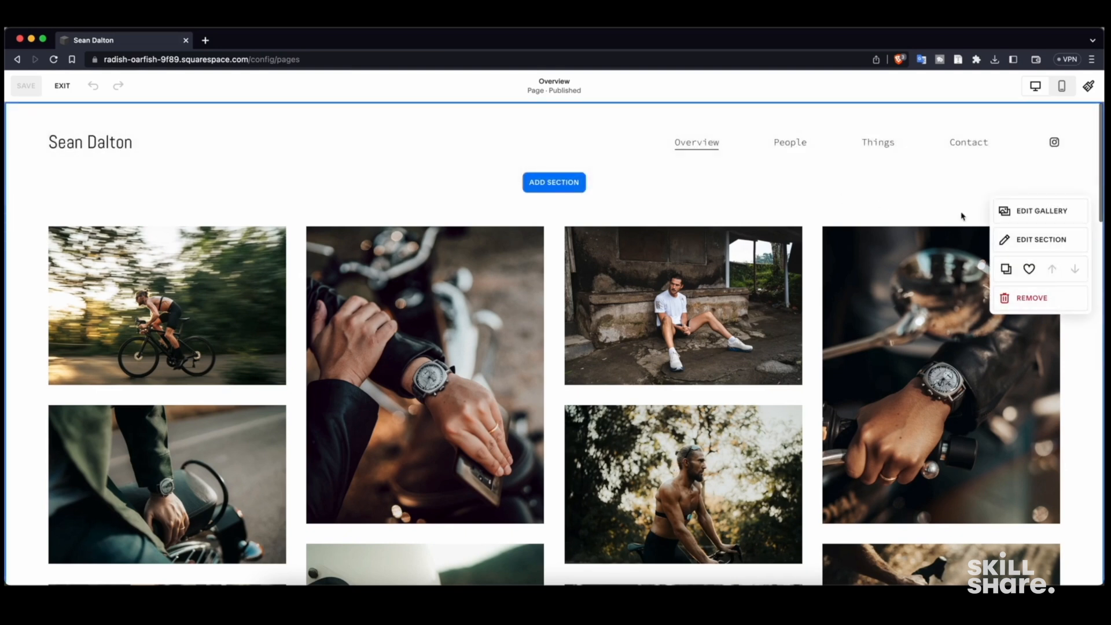
left_click(60, 87)
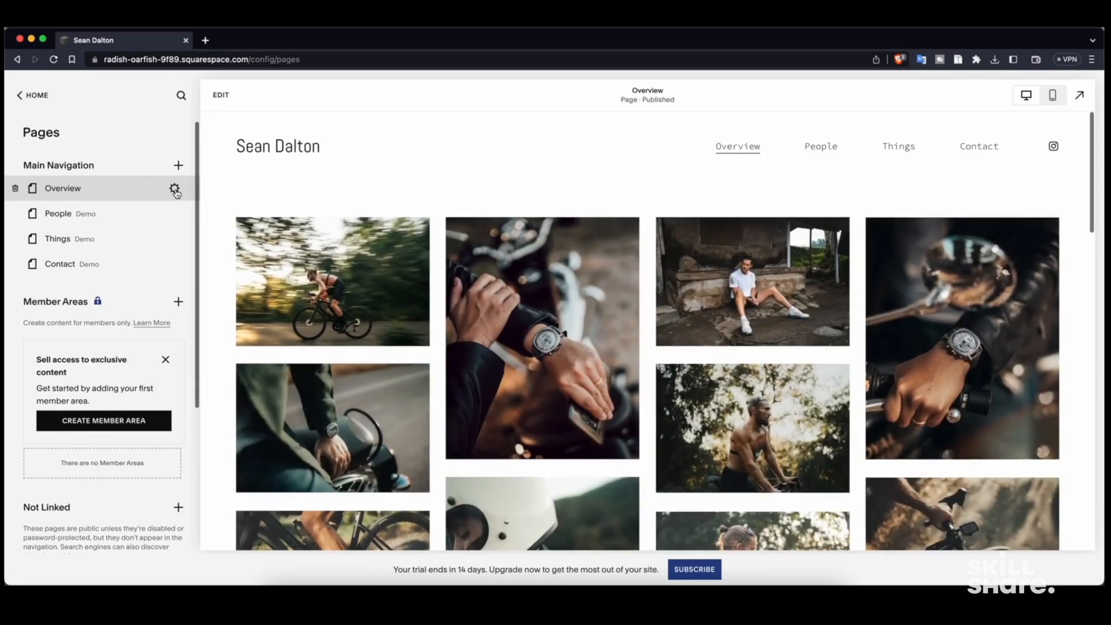
- Change the Overview page's title and navigation title to Commercial and its URL slug to /commercial, and save the settings
left_click(175, 190)
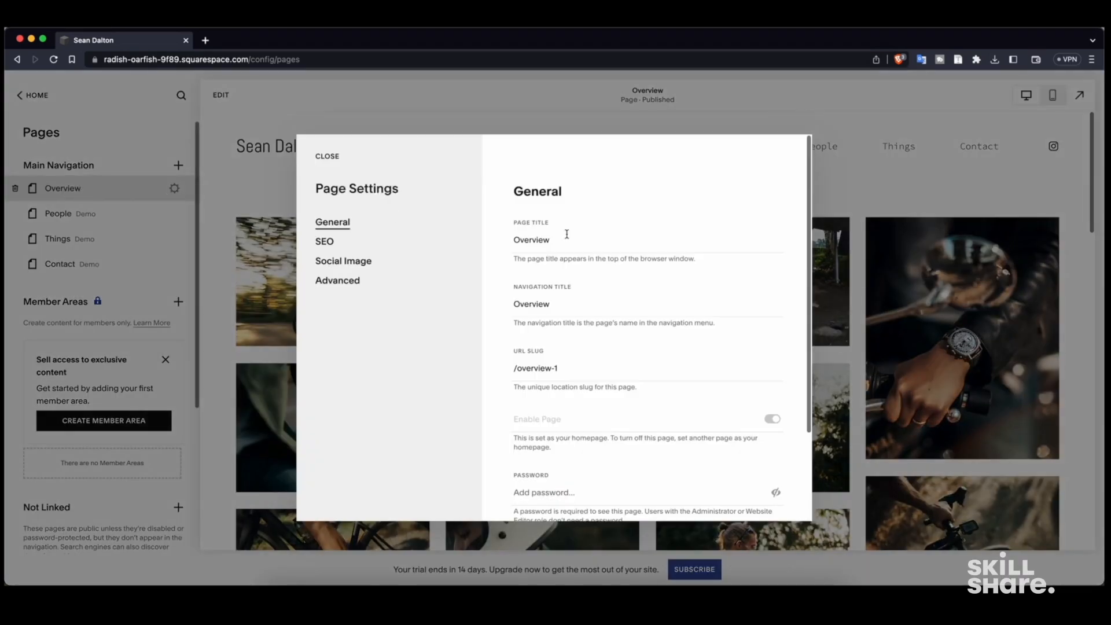
double_click(571, 236)
type("Commercial")
key("Tab")
type("Commercial")
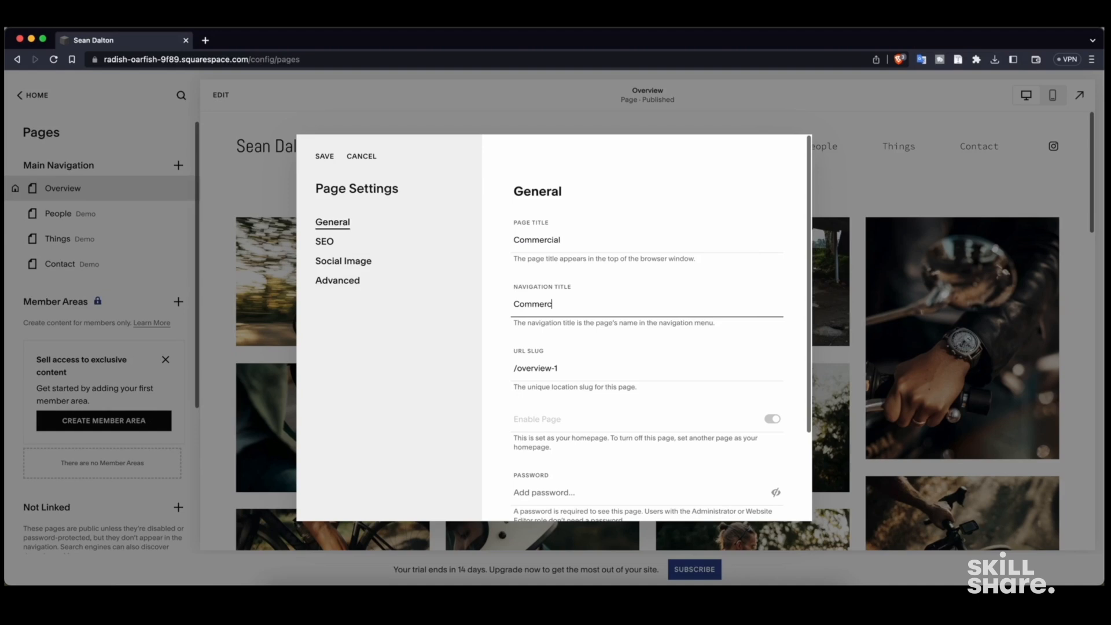
key("Tab")
type("com")
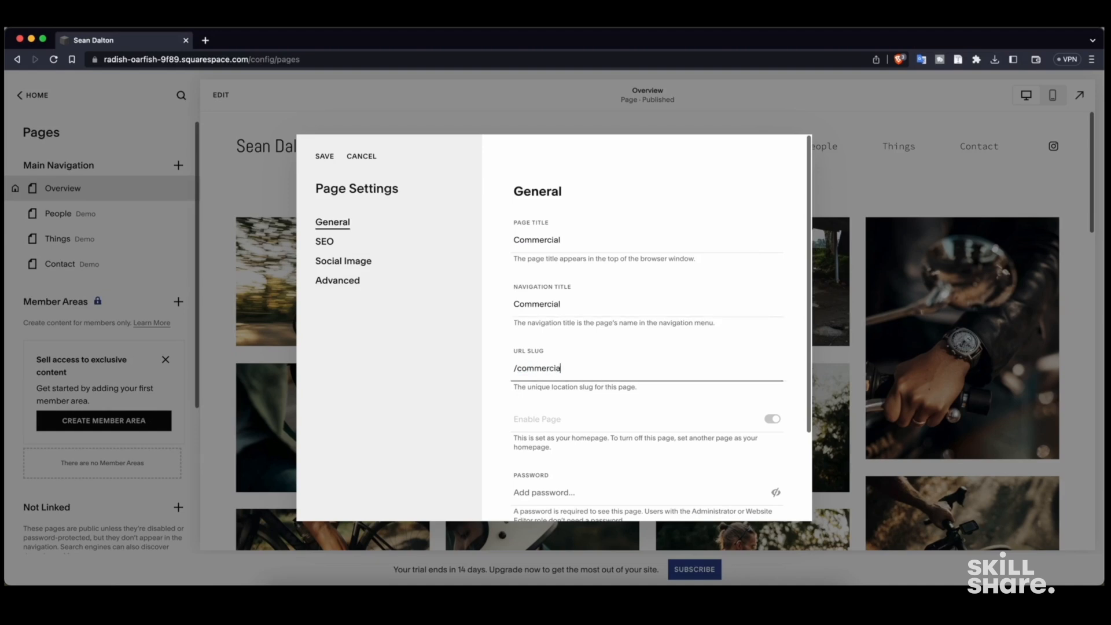
scroll(626, 323, "down", 3)
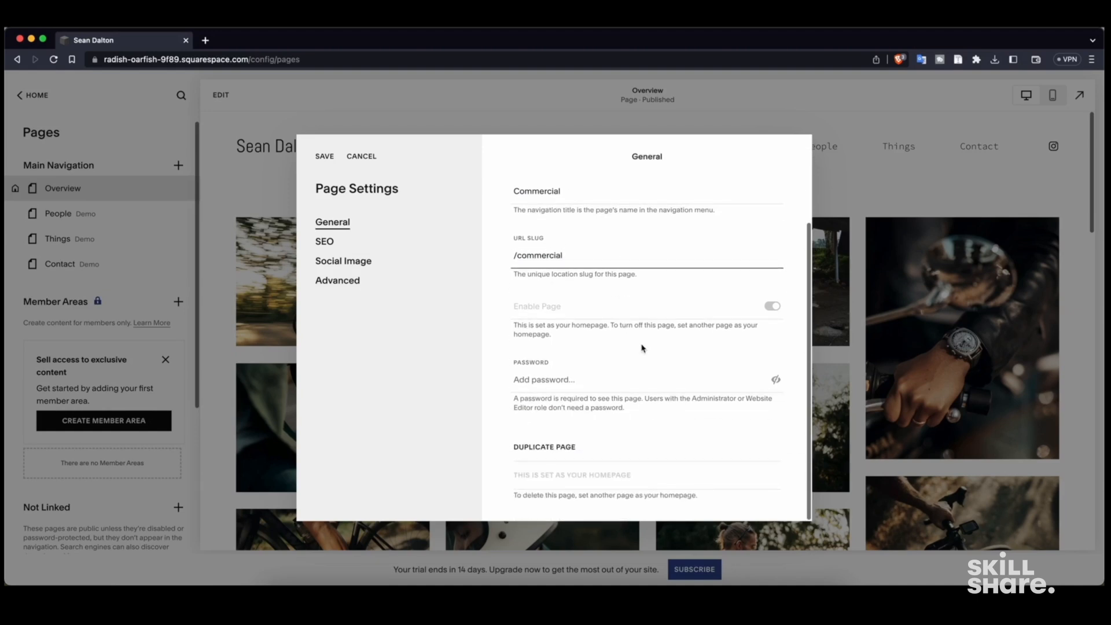
scroll(646, 348, "up", 3)
left_click(326, 157)
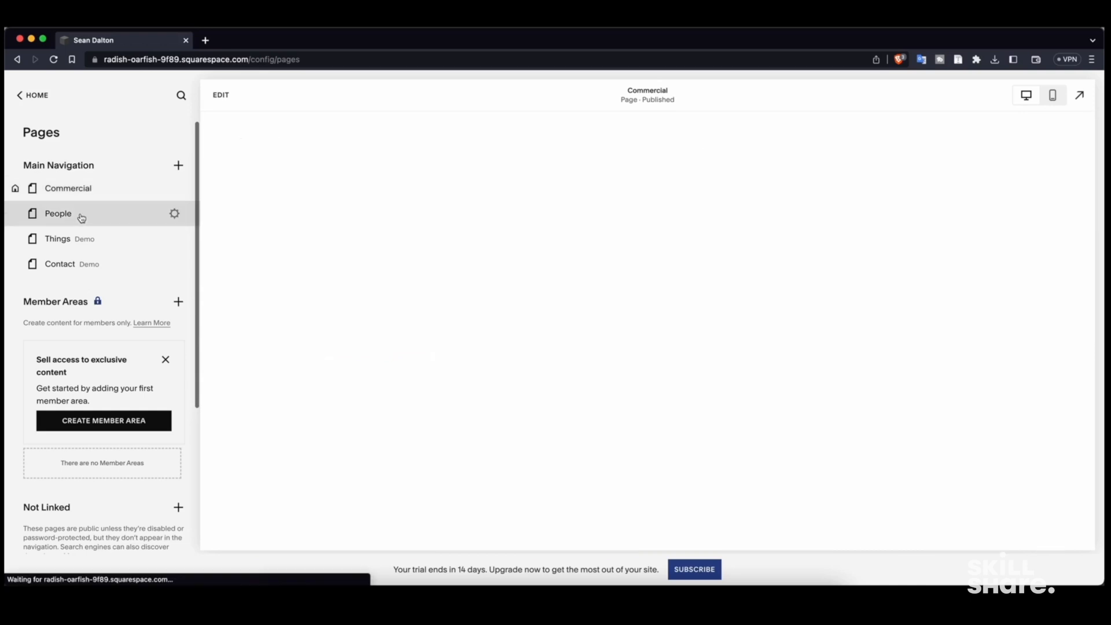
- Look through the People page and move it from Not Linked into the Main Navigation, directly below Commercial
scroll(525, 249, "down", 2)
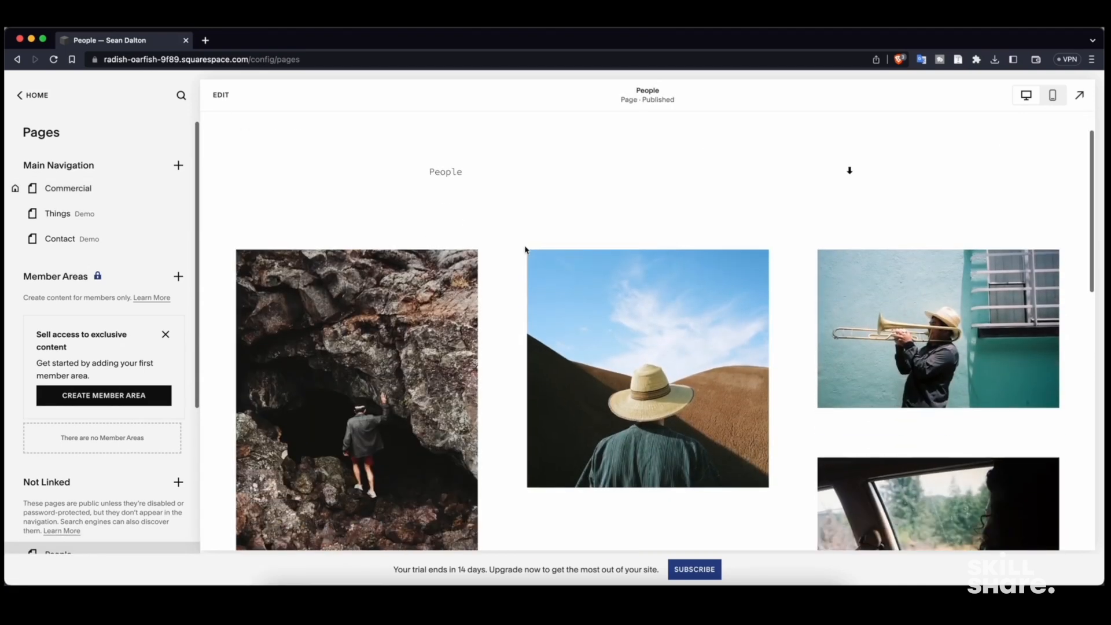
scroll(507, 238, "down", 15)
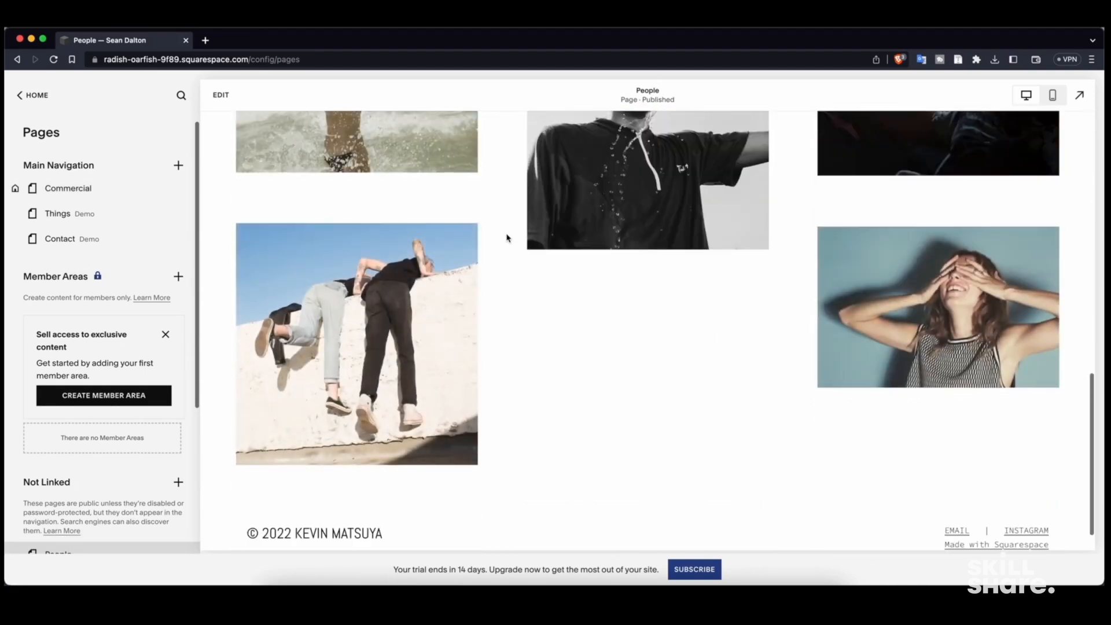
scroll(507, 238, "up", 20)
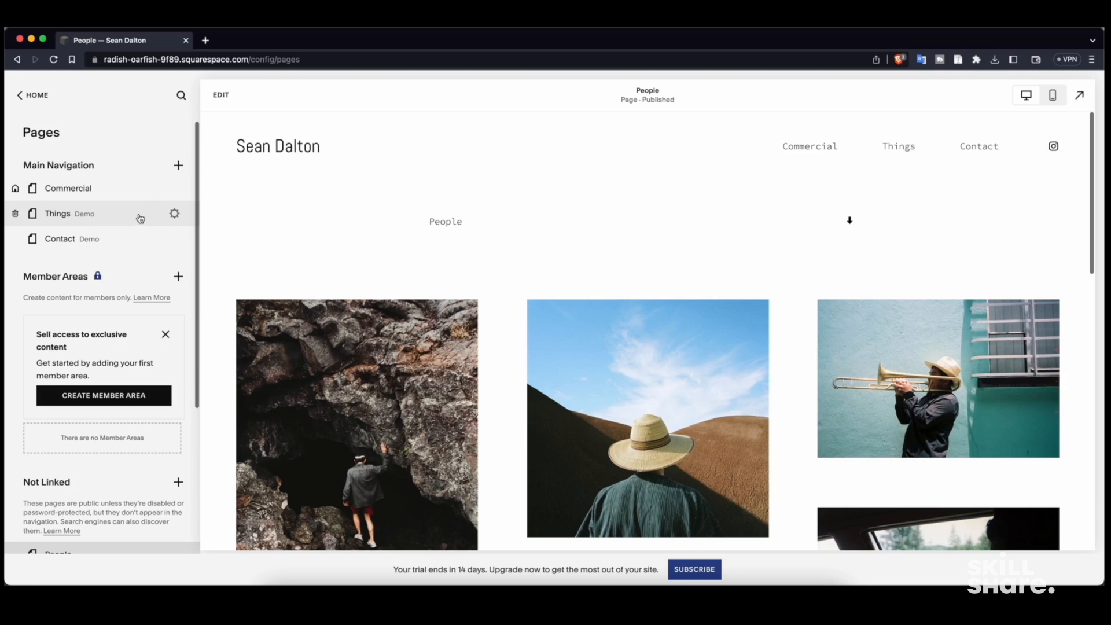
scroll(76, 295, "down", 4)
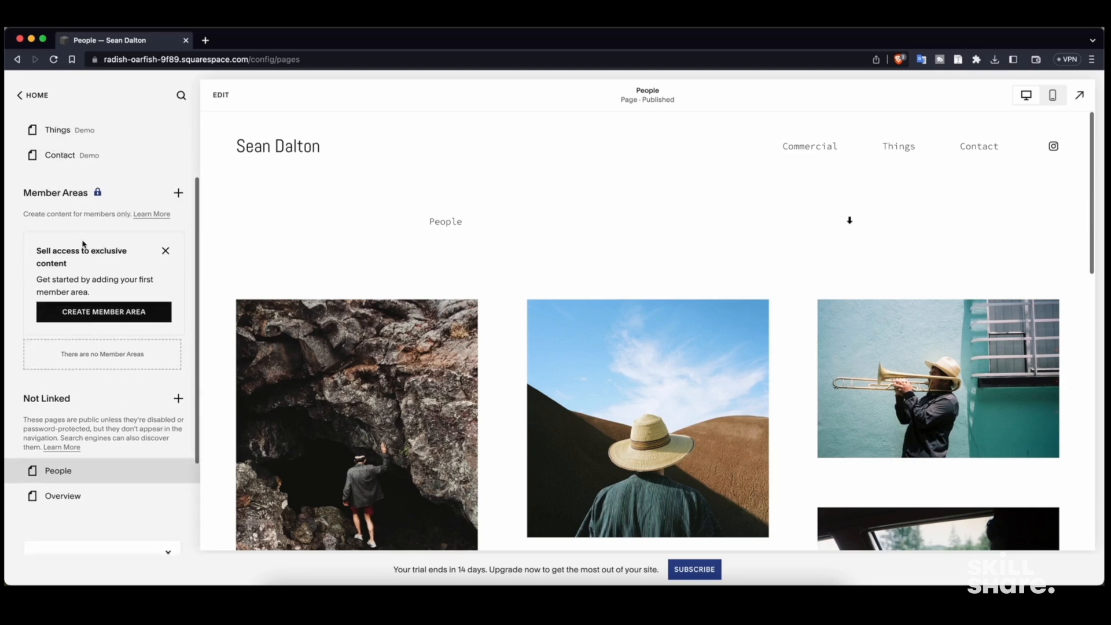
scroll(83, 289, "down", 3)
left_click_drag(89, 340, 89, 215)
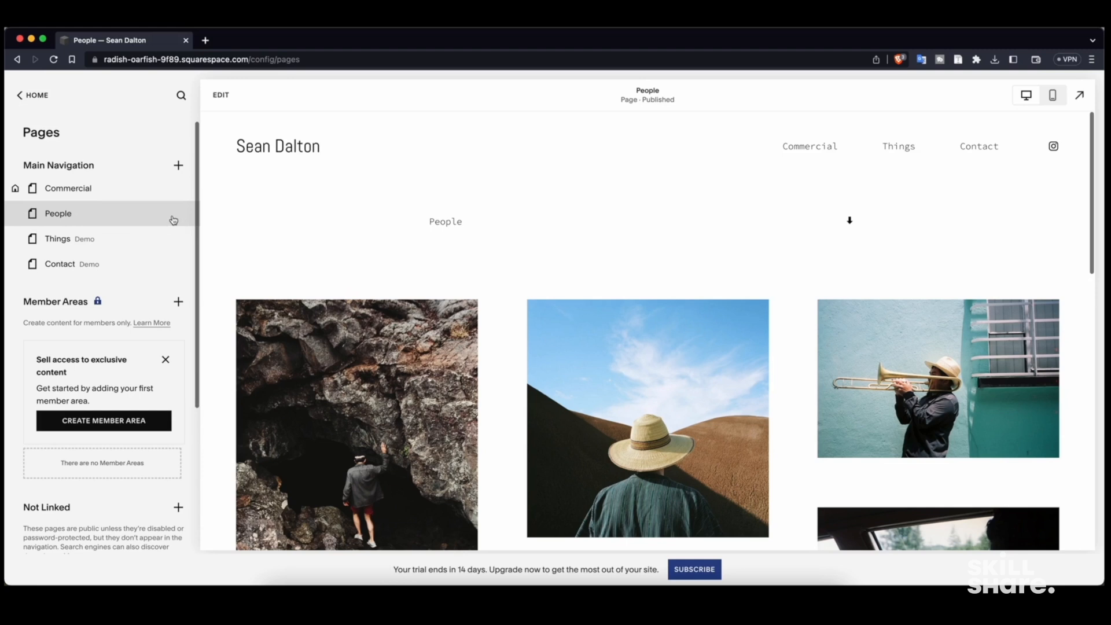
- Change the People page's title and navigation title to Landscape and its URL slug to /landscape, and save the settings
left_click(173, 213)
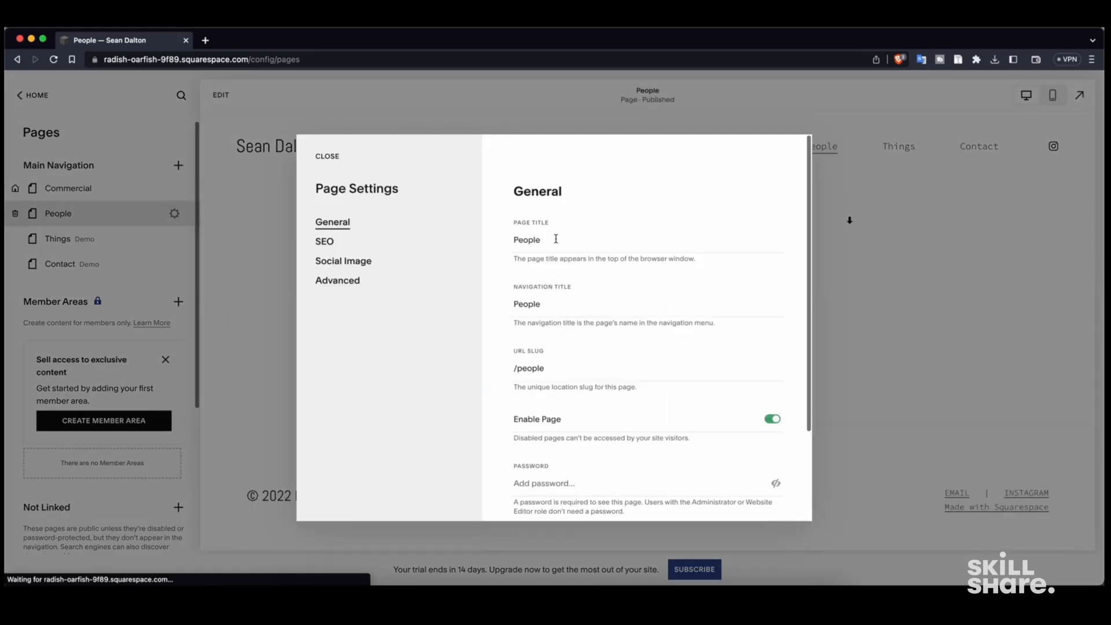
double_click(556, 239)
type("Lands")
key("Tab")
type("L")
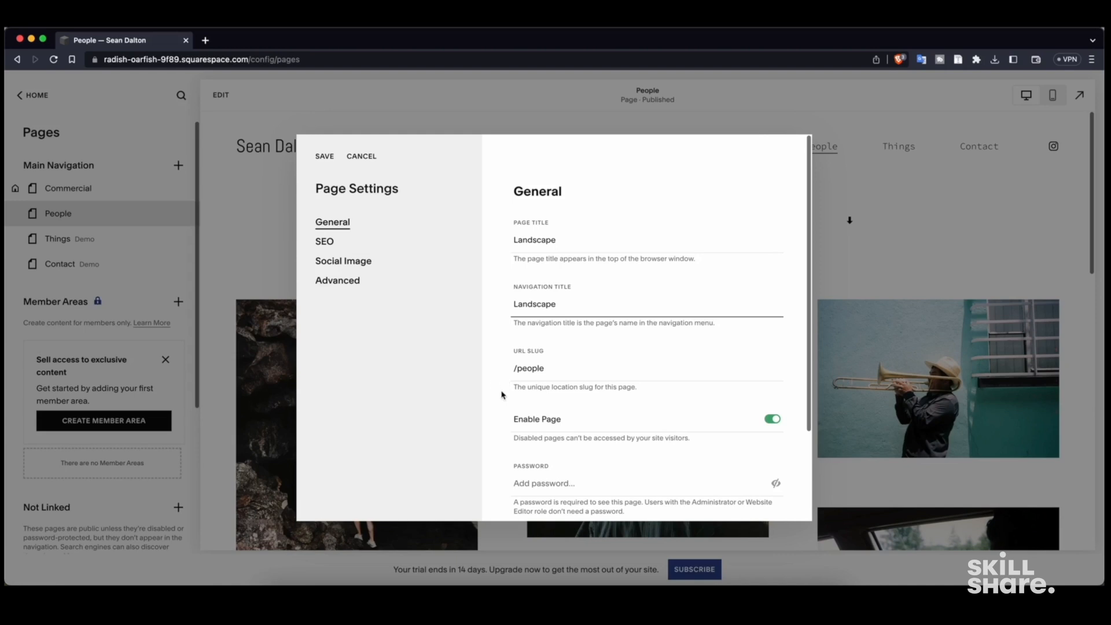
double_click(549, 370)
type("landscape")
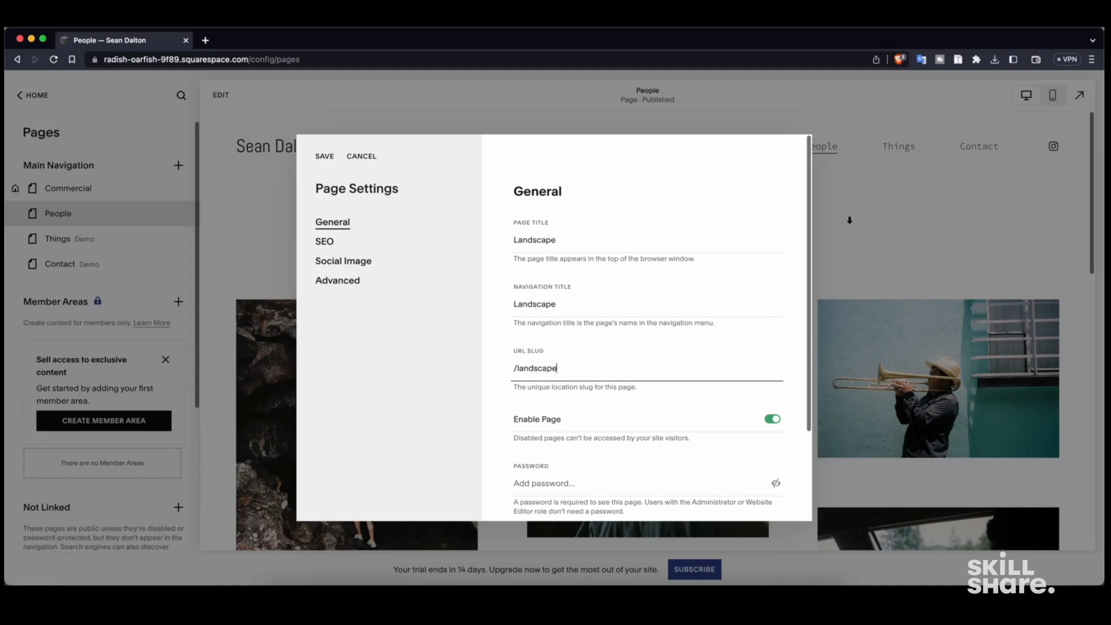
left_click(325, 156)
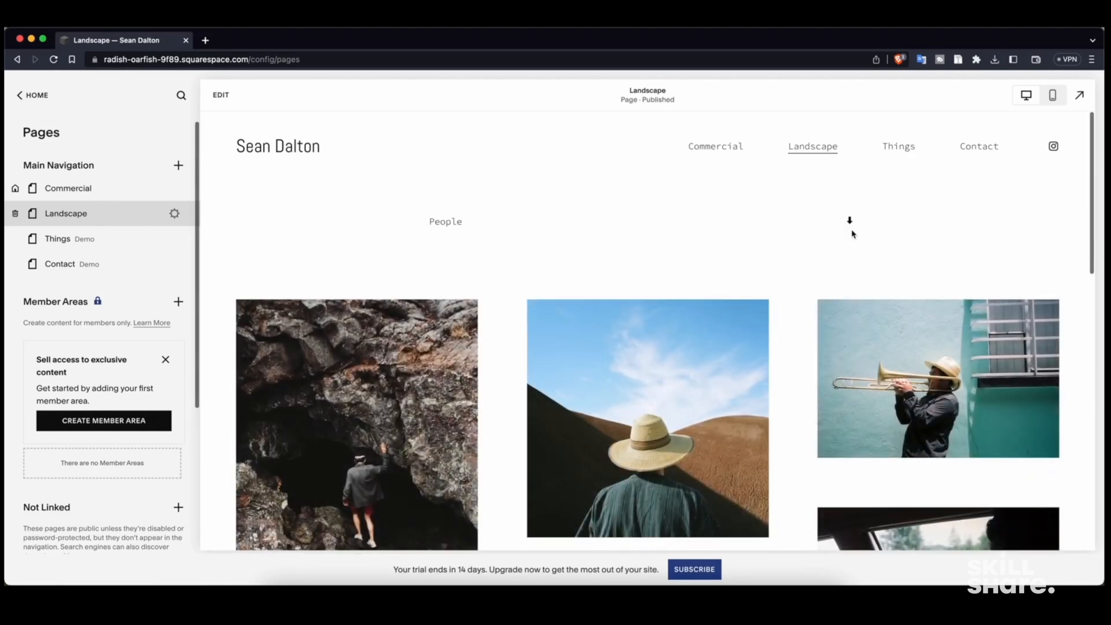
- Delete the demo photos from the Landscape page's gallery and replace them with the landscape photos
left_click(220, 95)
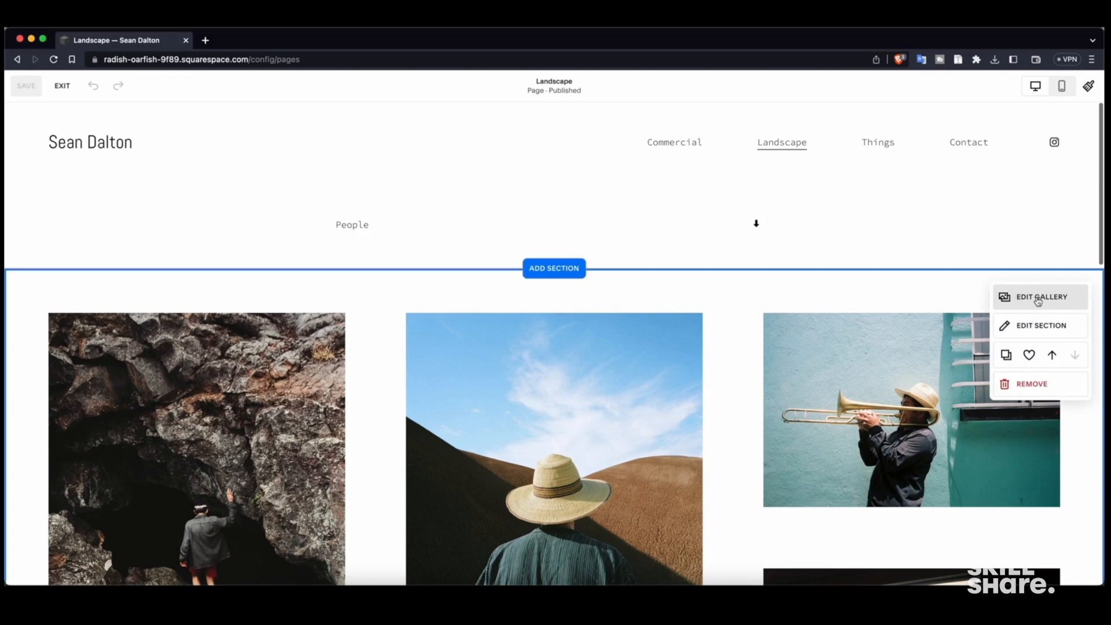
left_click(1040, 301)
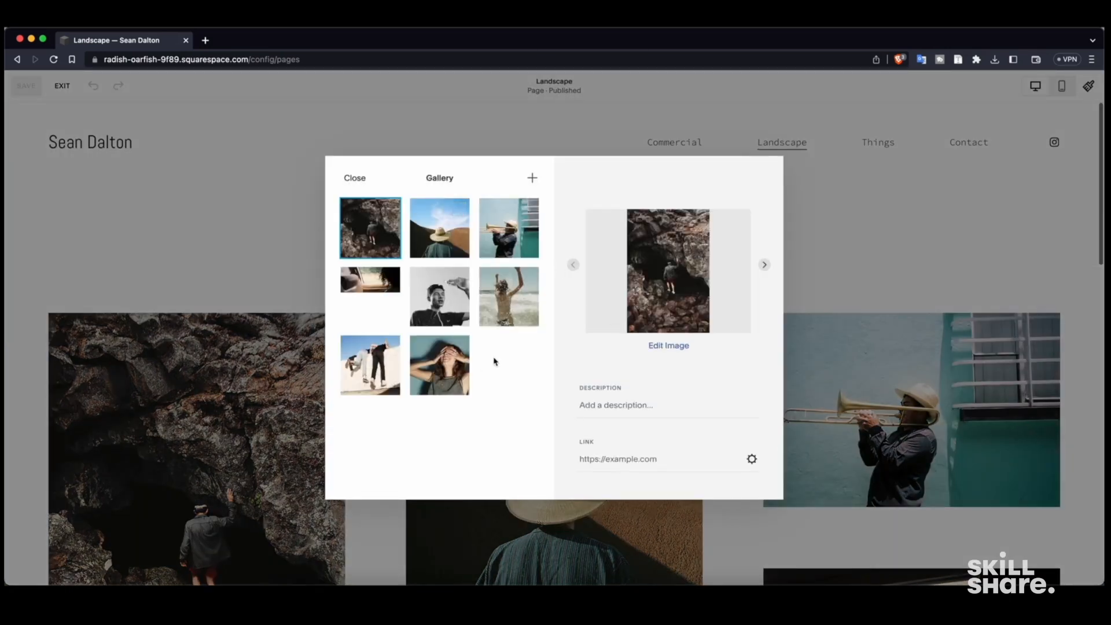
left_click(388, 213)
left_click(594, 363)
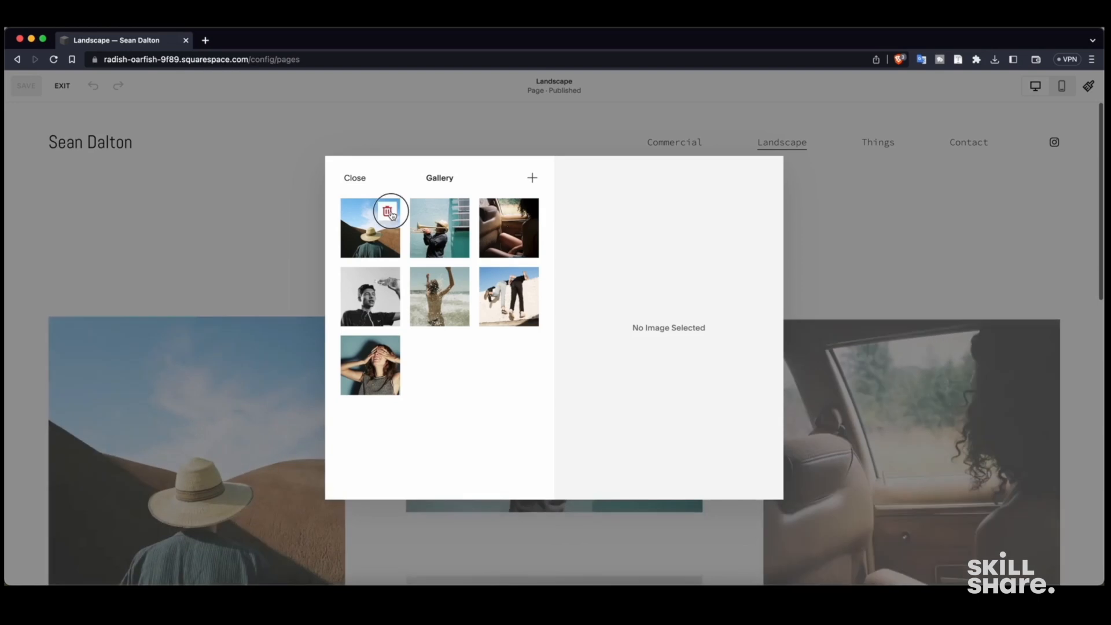
left_click(389, 214)
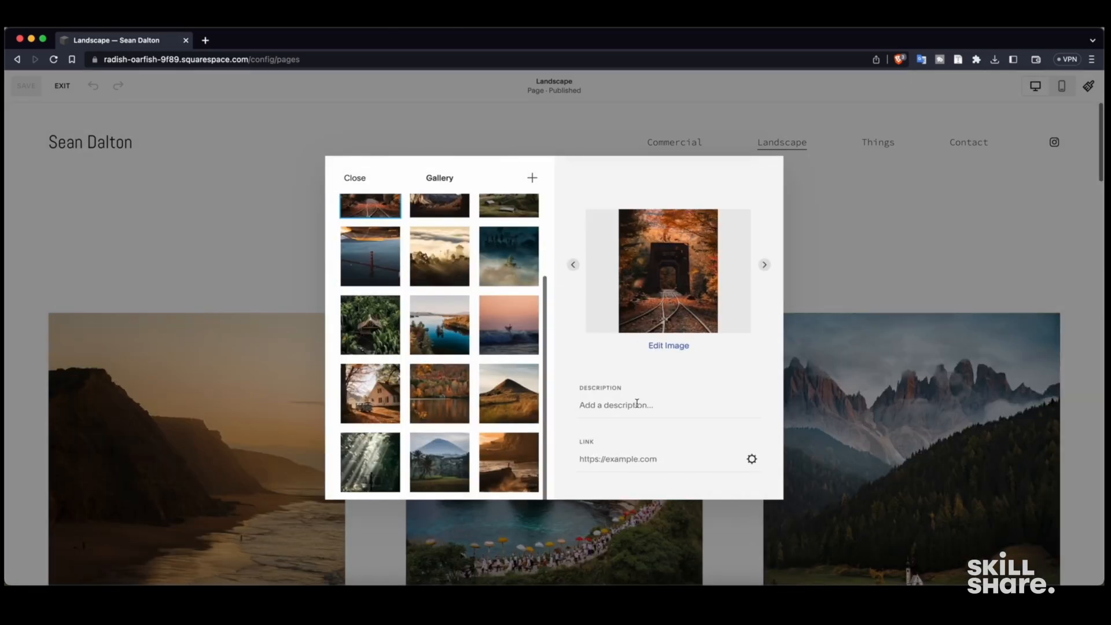
- Describe the autumn railway photo as "A collection of landscape photos photographed by" plus the photographer's name, and close the gallery
left_click(637, 404)
type("A")
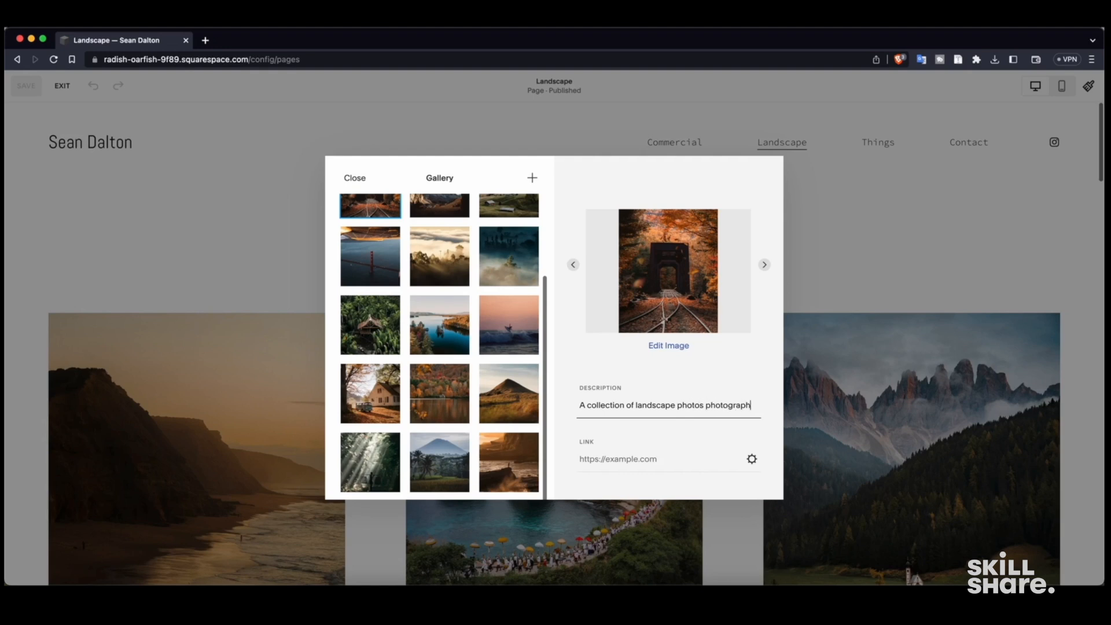
type("ed by Sean Dalton")
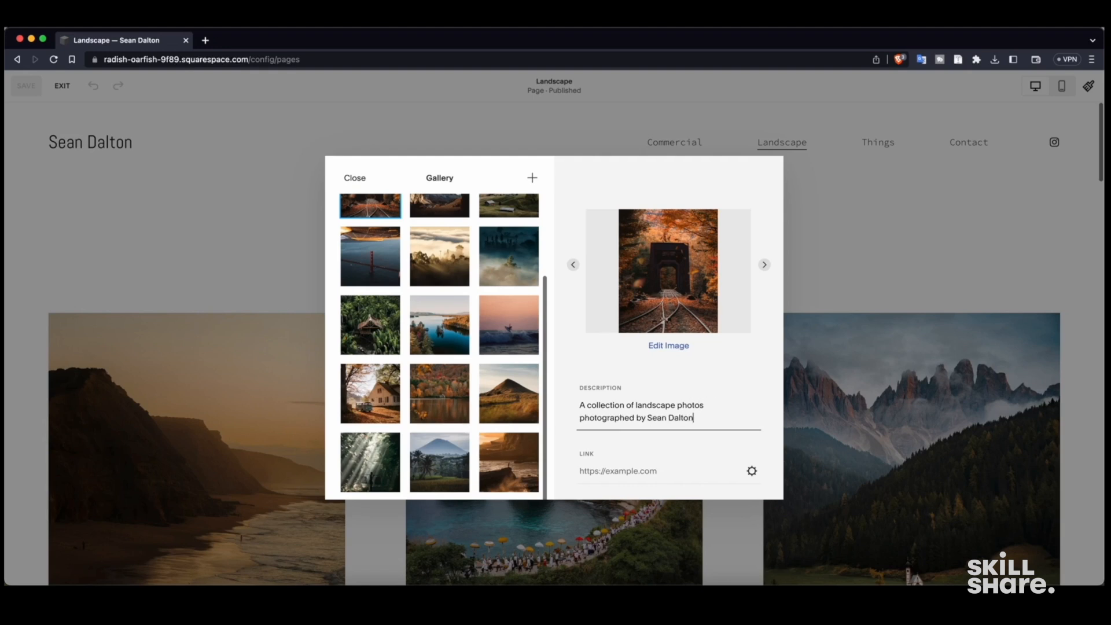
left_click(350, 178)
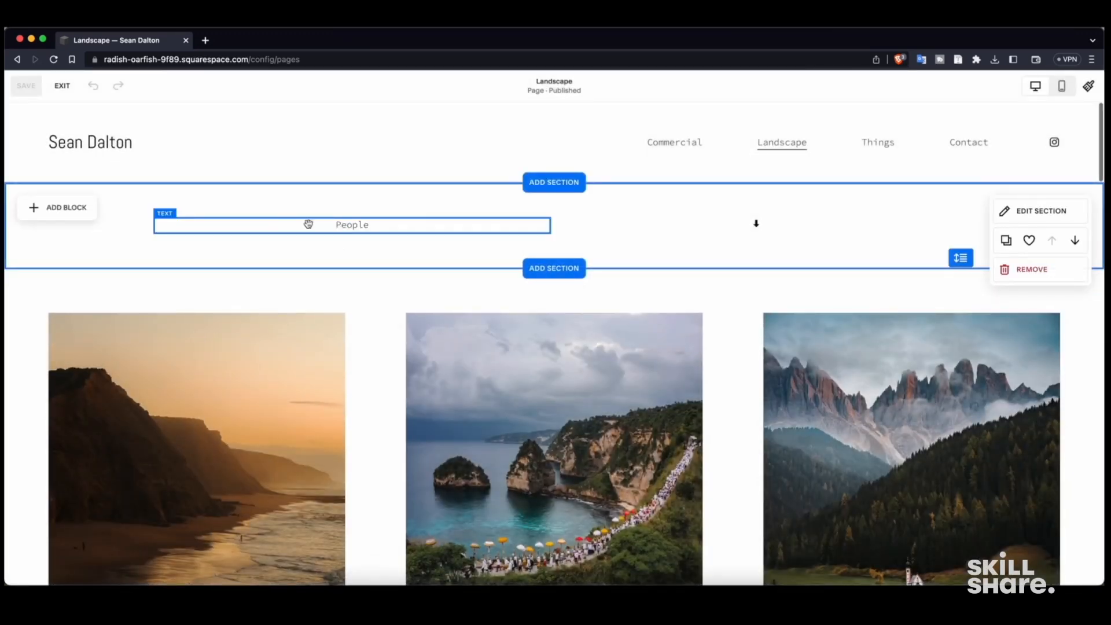
- Reduce the Landscape gallery's image spacing to 53, trying two columns but keeping the layout at three
scroll(730, 270, "down", 15)
scroll(729, 272, "up", 15)
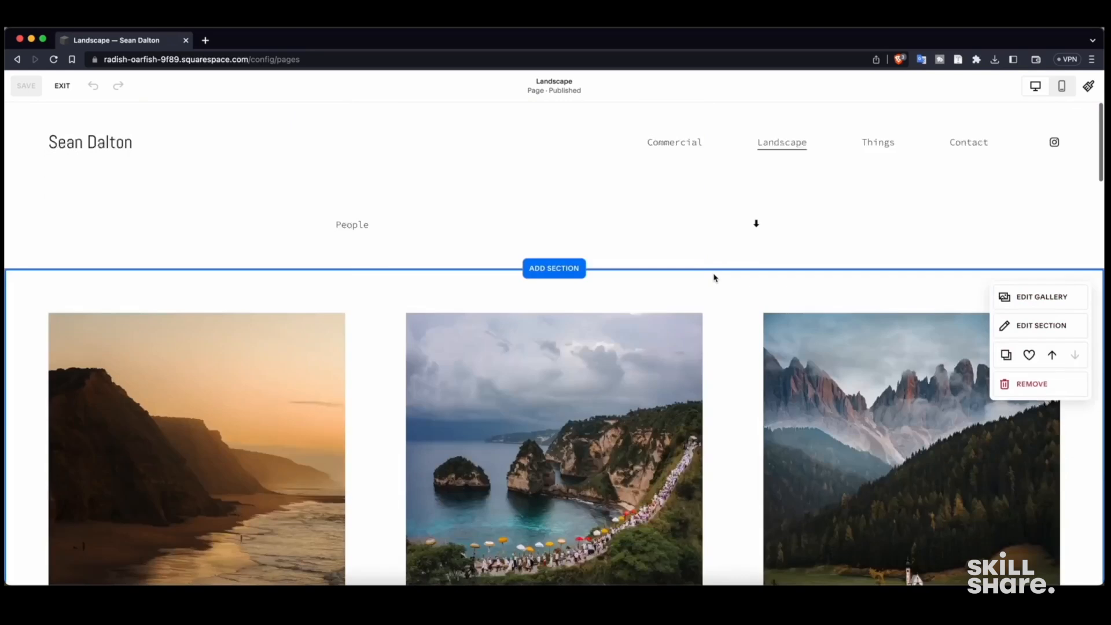
scroll(712, 281, "down", 3)
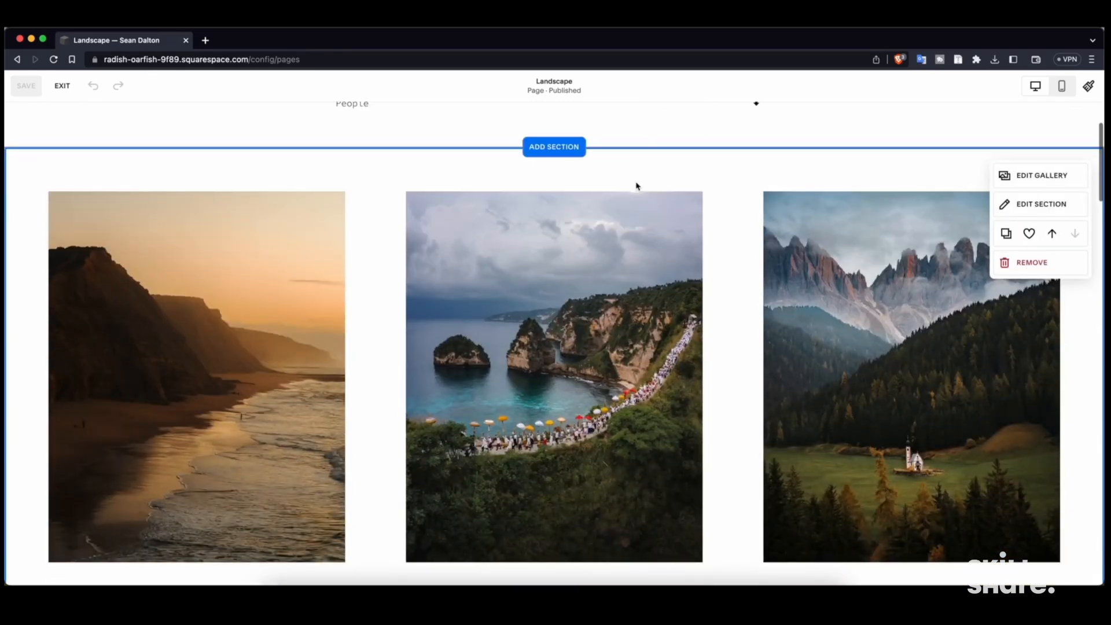
left_click(1043, 205)
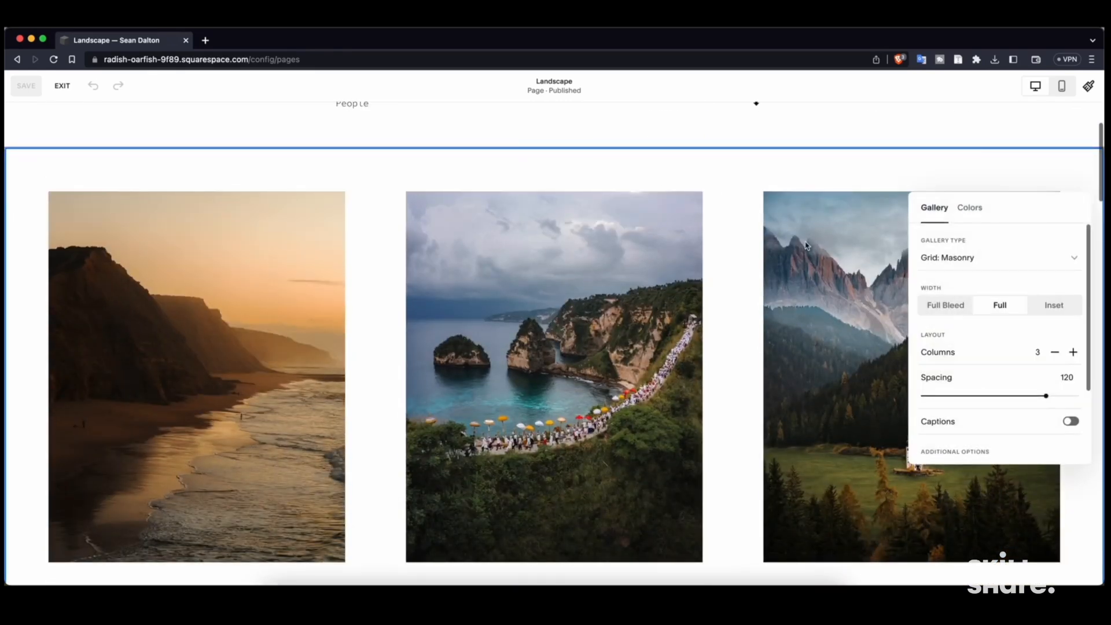
scroll(967, 324, "down", 2)
left_click_drag(1046, 351, 1004, 349)
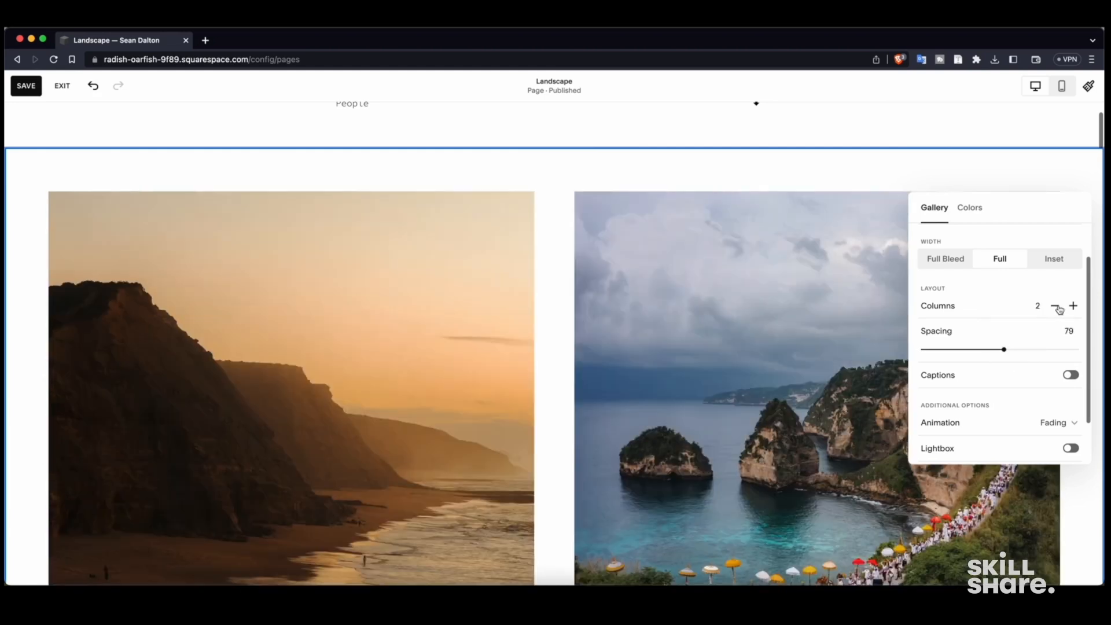
scroll(1032, 315, "down", 2)
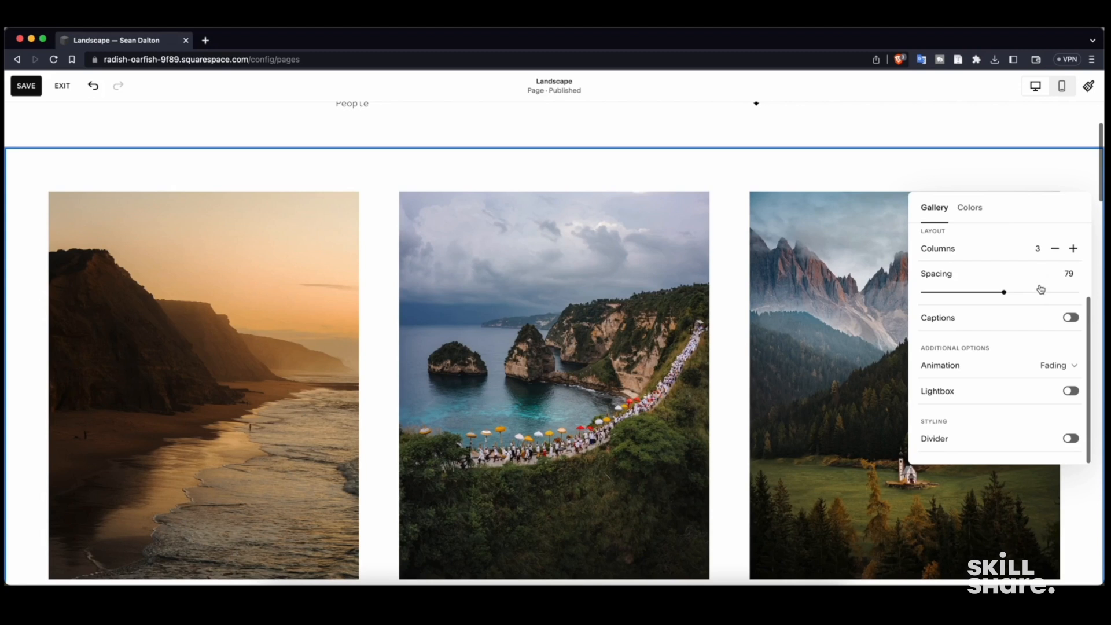
left_click_drag(1000, 293, 986, 293)
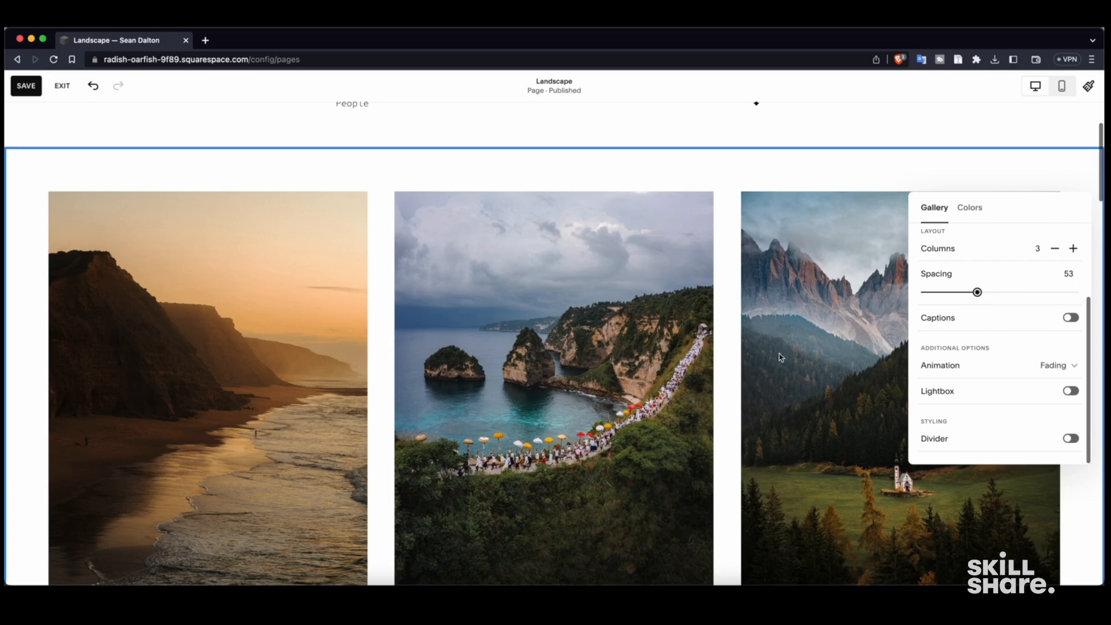
- Enable the Landscape gallery's lightbox, preview the coastal cliff photo in it, and save the page while exiting editing
scroll(734, 357, "down", 12)
scroll(729, 358, "up", 15)
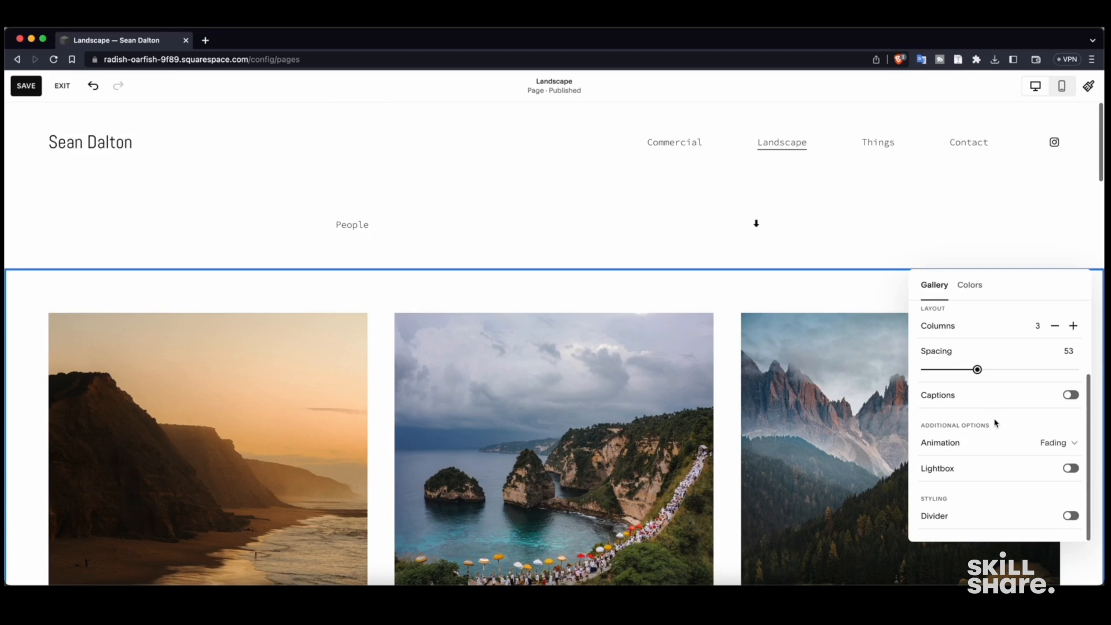
left_click(1071, 470)
left_click(565, 424)
key("Escape")
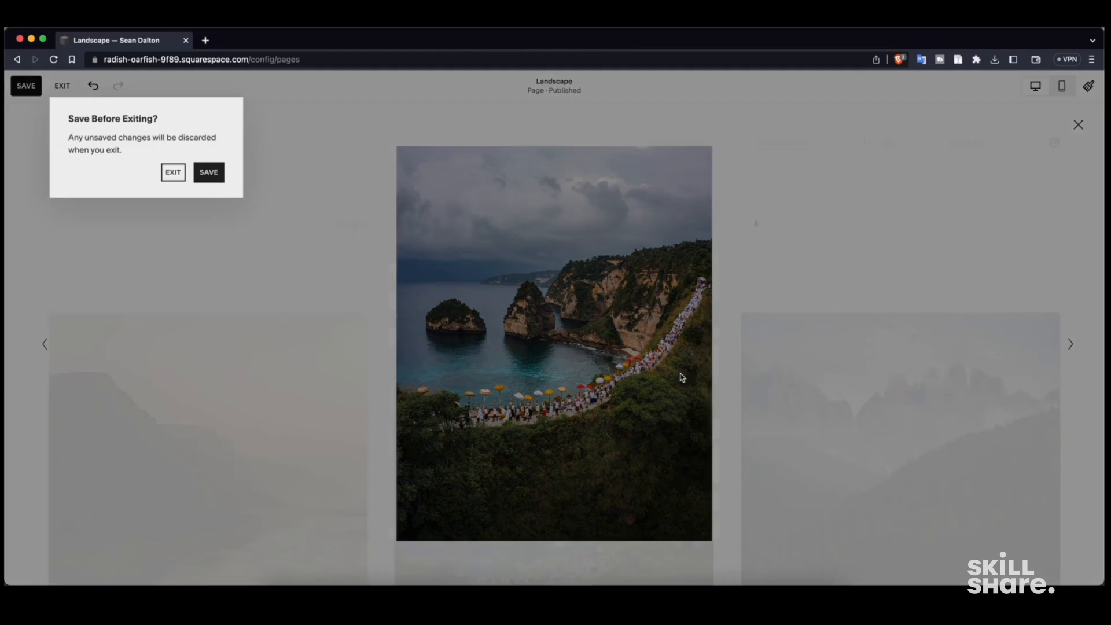
left_click(209, 172)
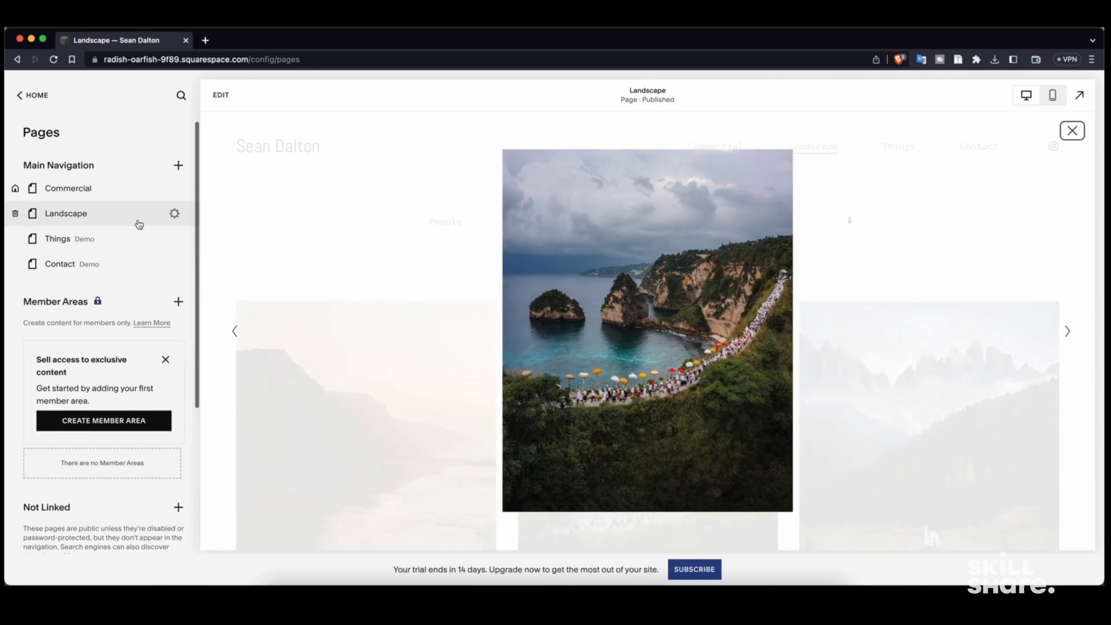
- View the previous gallery photo in the lightbox and reload the Landscape page from the page list
left_click(246, 239)
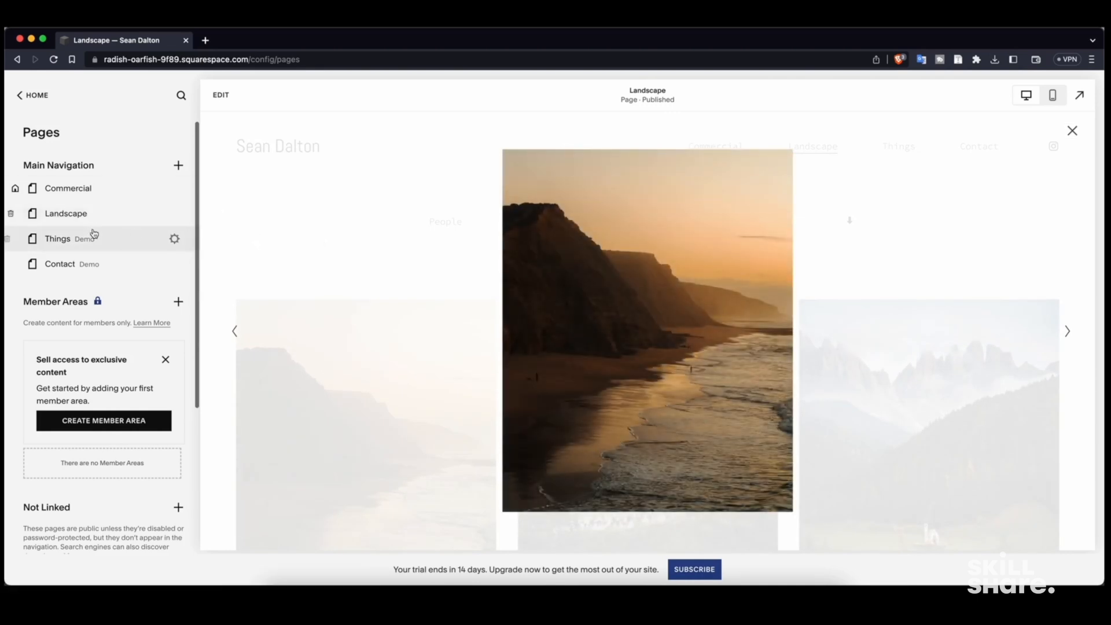
scroll(95, 271, "down", 5)
scroll(91, 311, "up", 5)
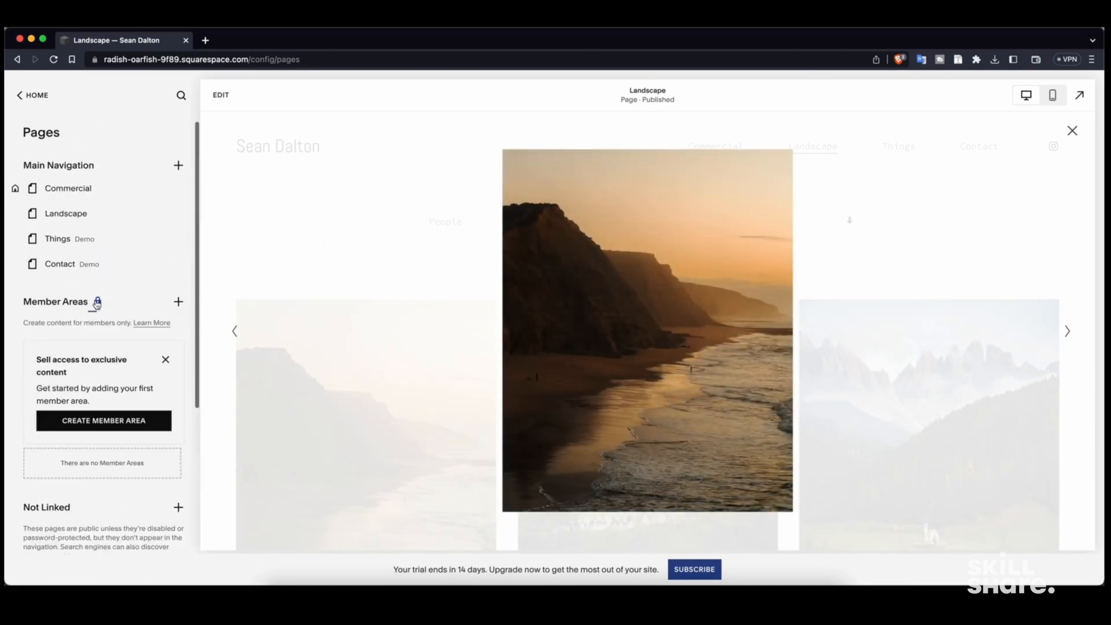
left_click(89, 214)
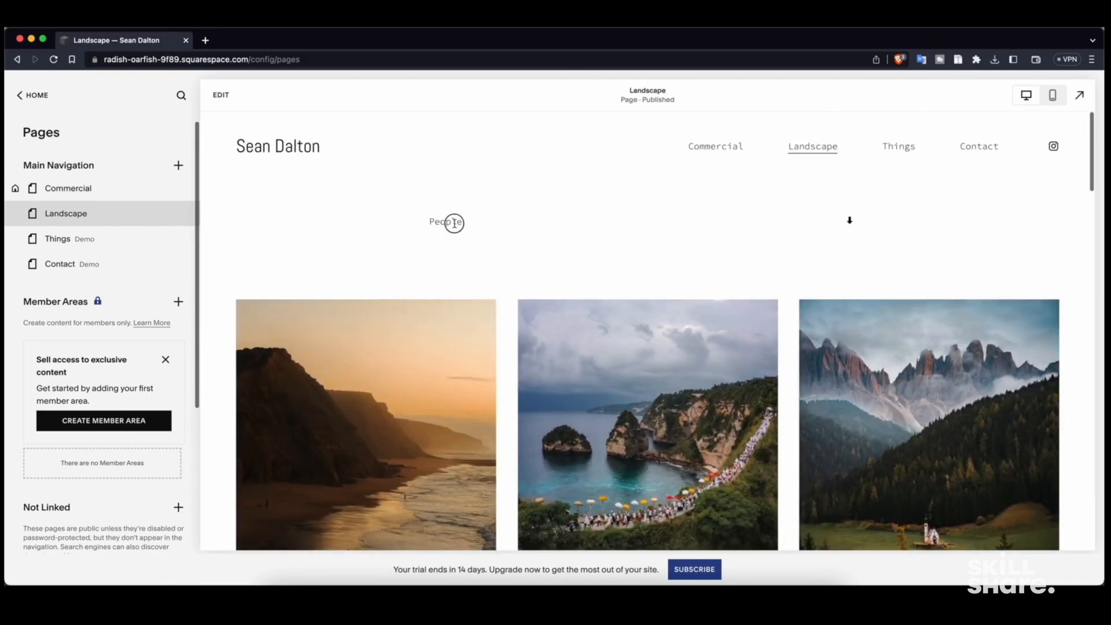
- Remove the section containing the "People" text and arrow above the Landscape page's gallery
left_click(221, 95)
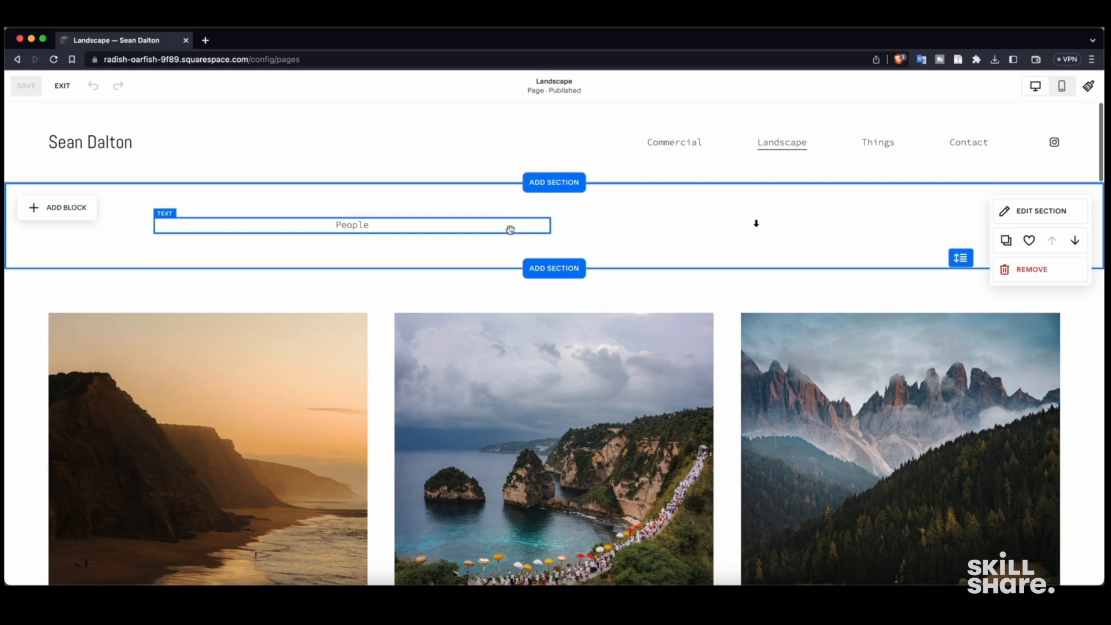
left_click(1032, 269)
left_click(631, 358)
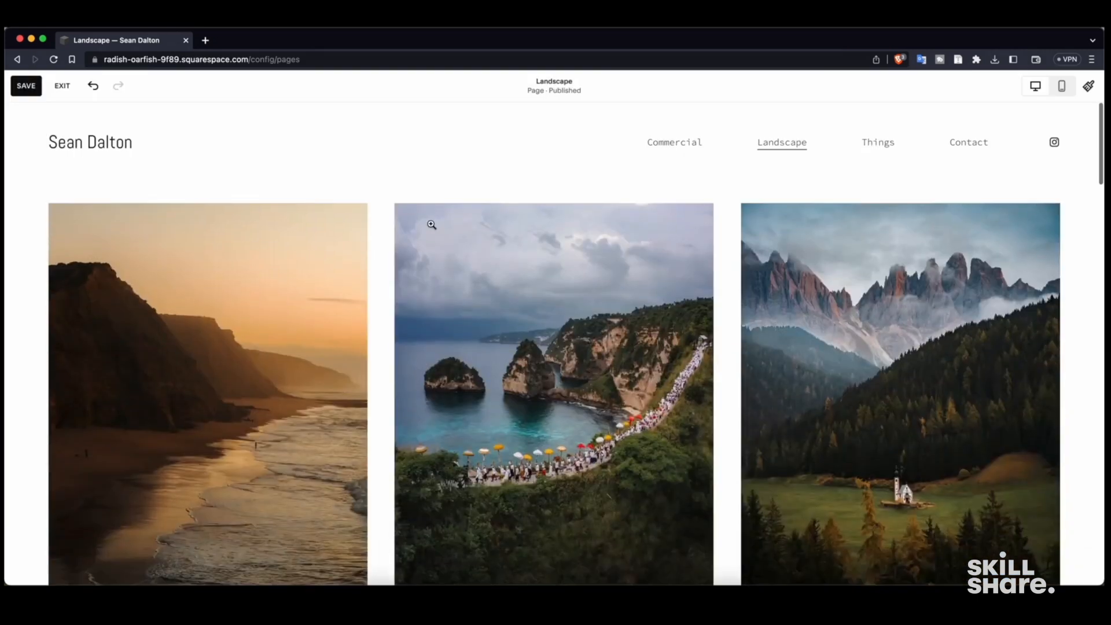
- Start adding a section above the Landscape gallery and look through the Intro section layouts
left_click(571, 184)
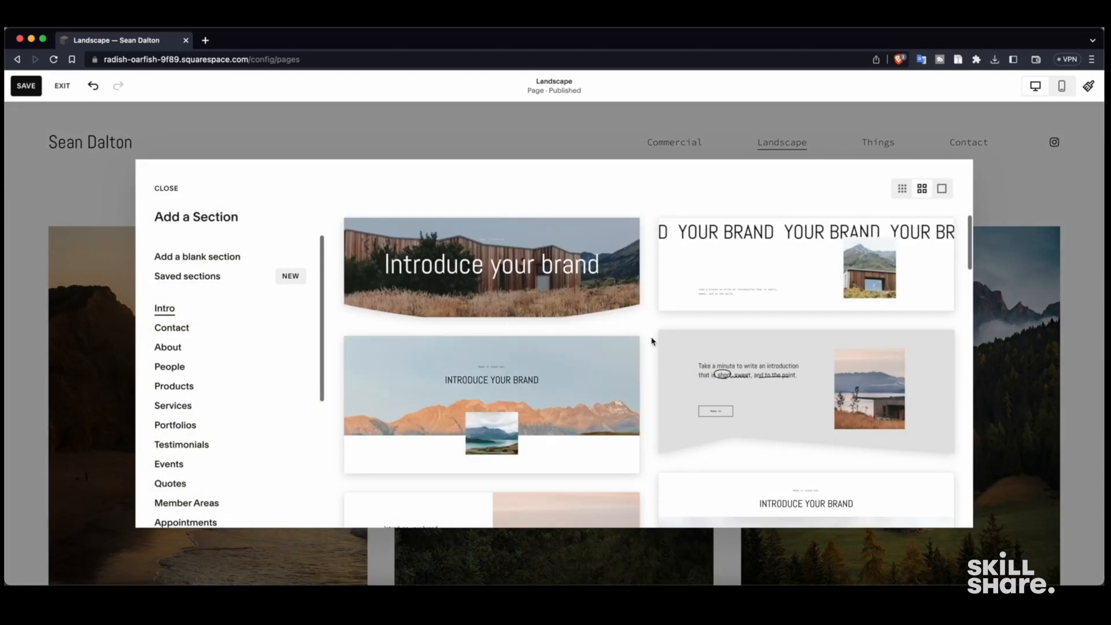
scroll(653, 341, "down", 5)
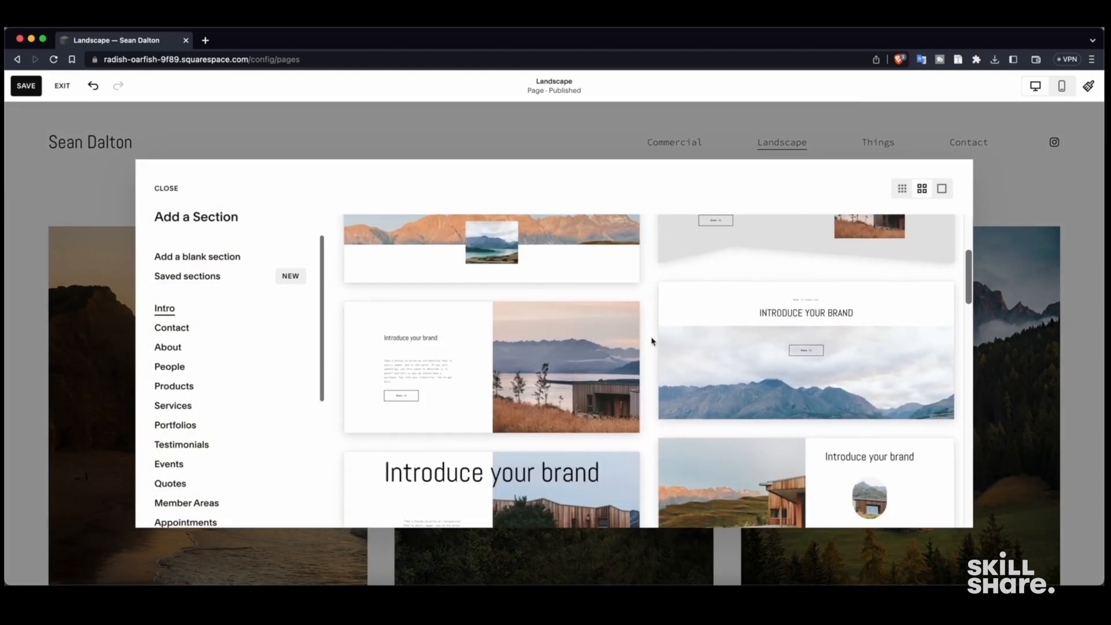
scroll(652, 341, "down", 6)
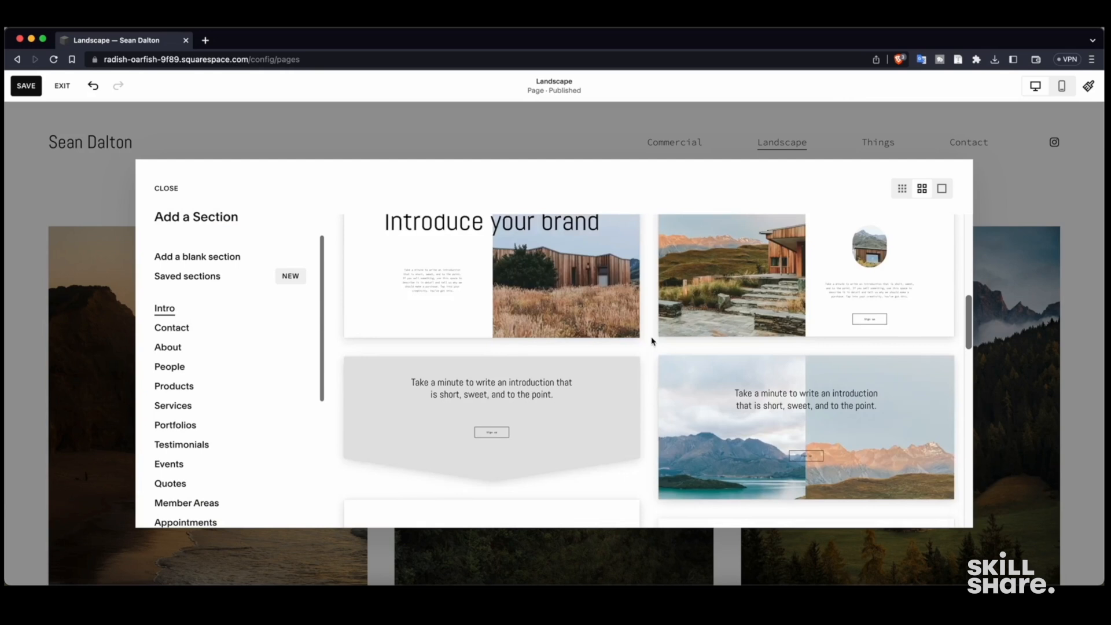
scroll(652, 342, "down", 6)
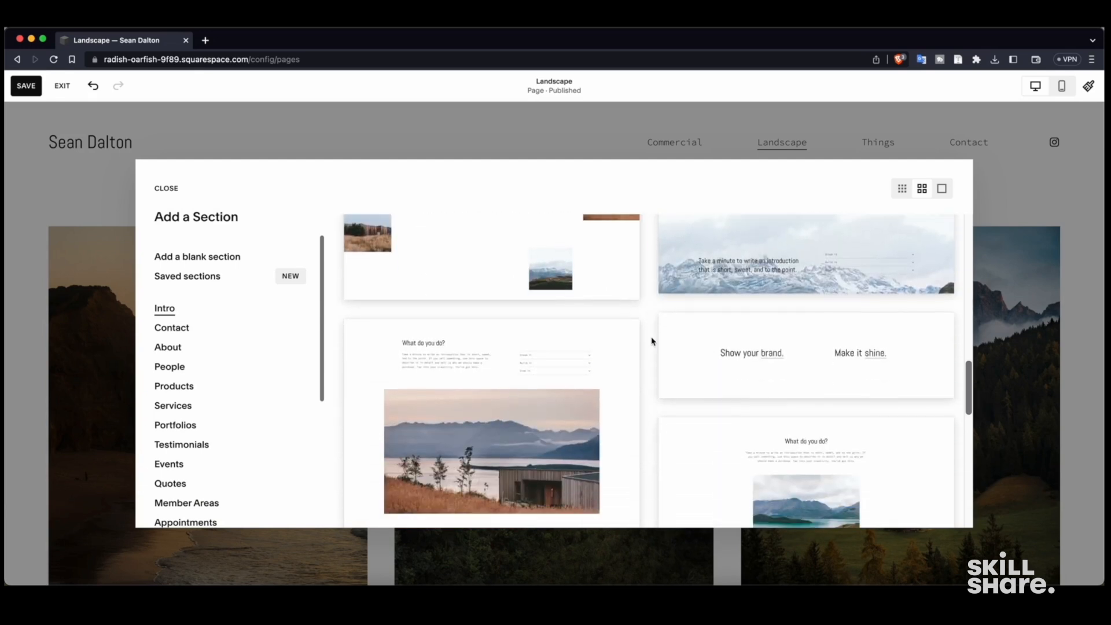
scroll(653, 341, "down", 6)
scroll(652, 342, "down", 1)
scroll(652, 342, "down", 2)
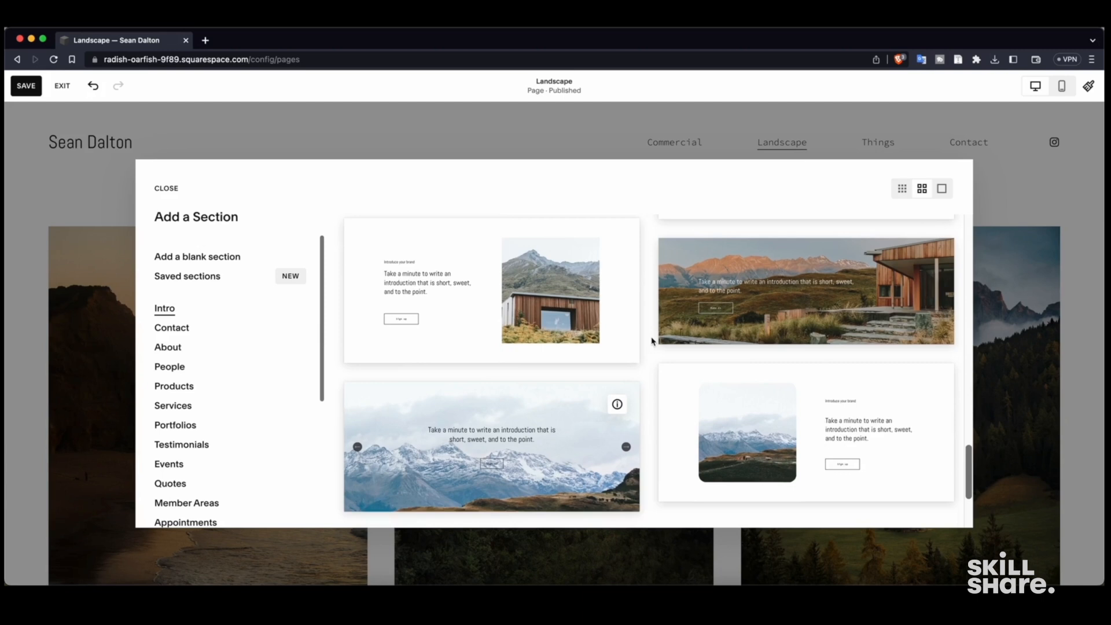
scroll(653, 341, "down", 3)
scroll(653, 342, "up", 10)
scroll(652, 342, "up", 5)
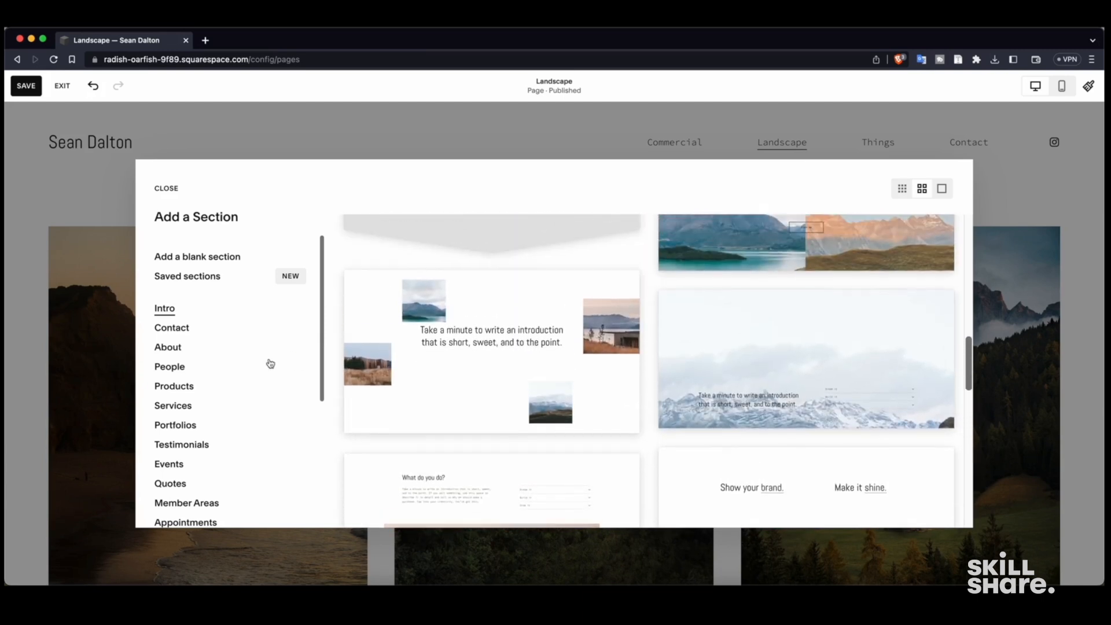
scroll(242, 363, "down", 1)
- Browse the Portfolios section layouts and add the "Make it stand out" layout with a mountain photo on one half above the gallery
left_click(186, 389)
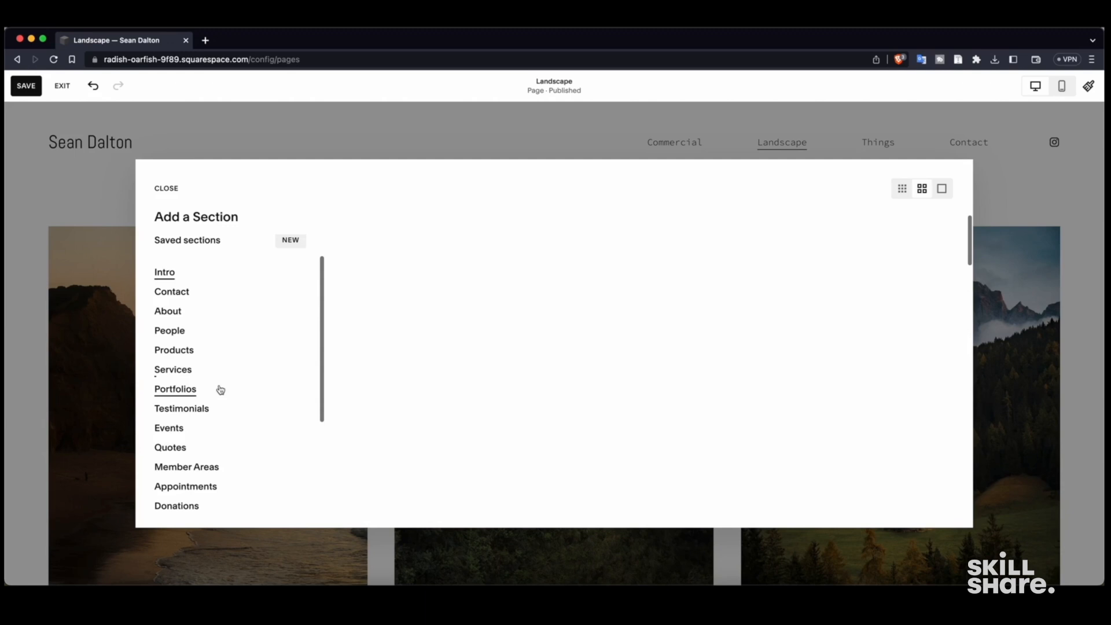
scroll(652, 375, "down", 8)
scroll(652, 375, "down", 10)
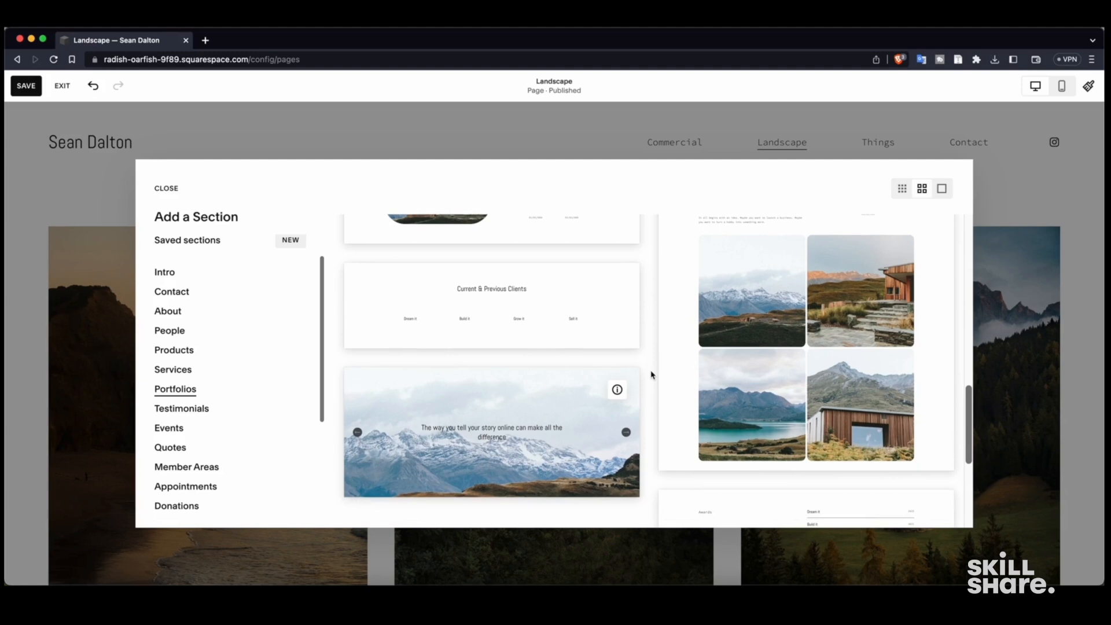
scroll(652, 375, "down", 2)
scroll(652, 376, "up", 8)
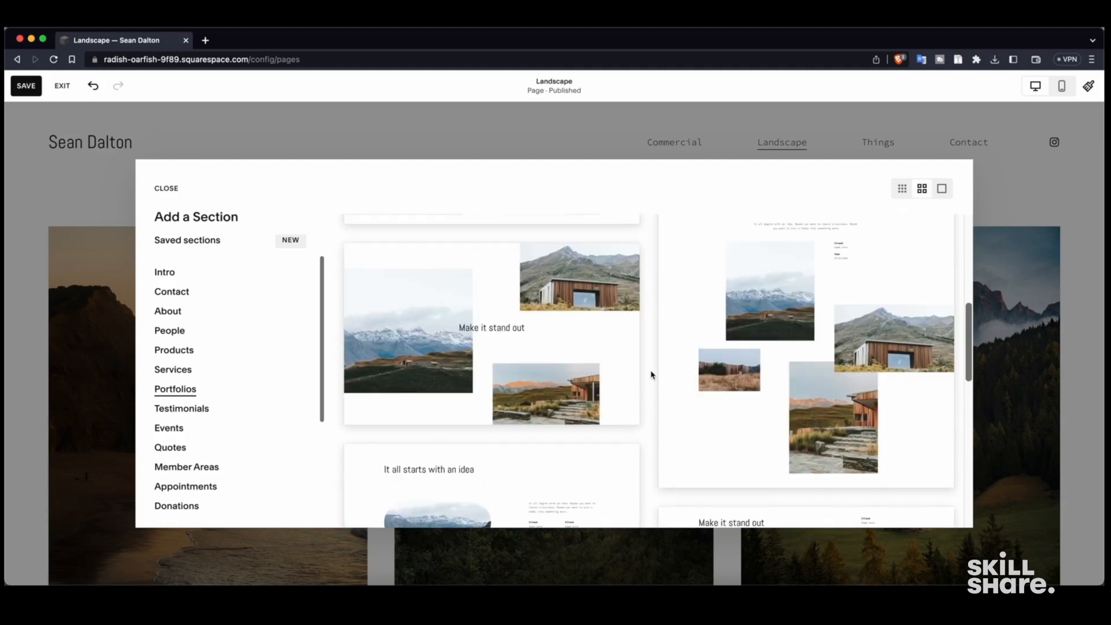
scroll(652, 375, "up", 3)
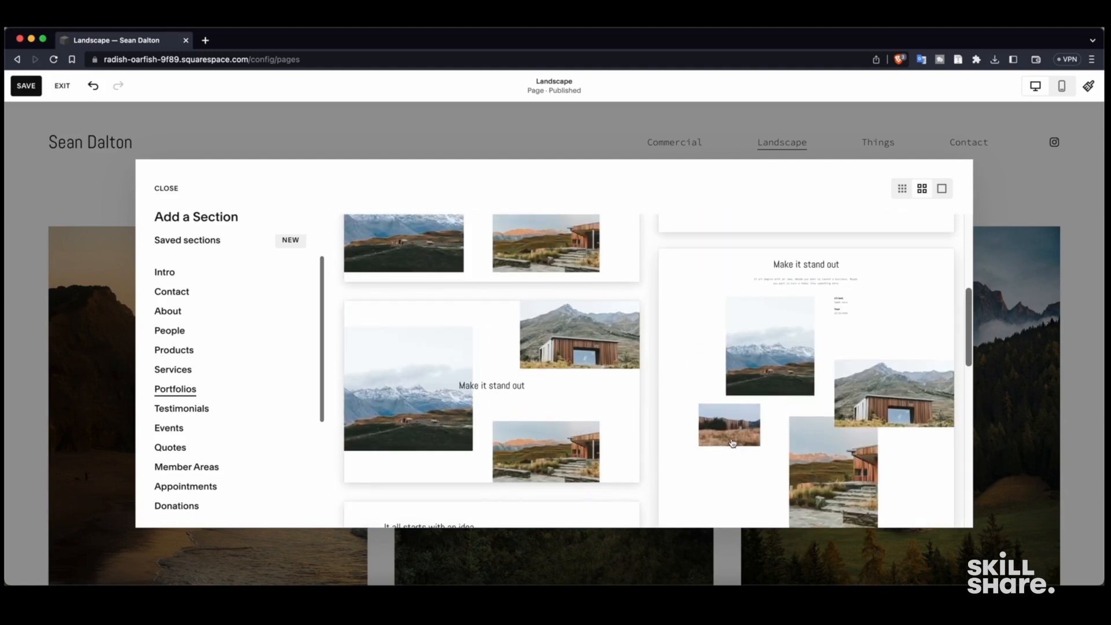
scroll(731, 436, "up", 2)
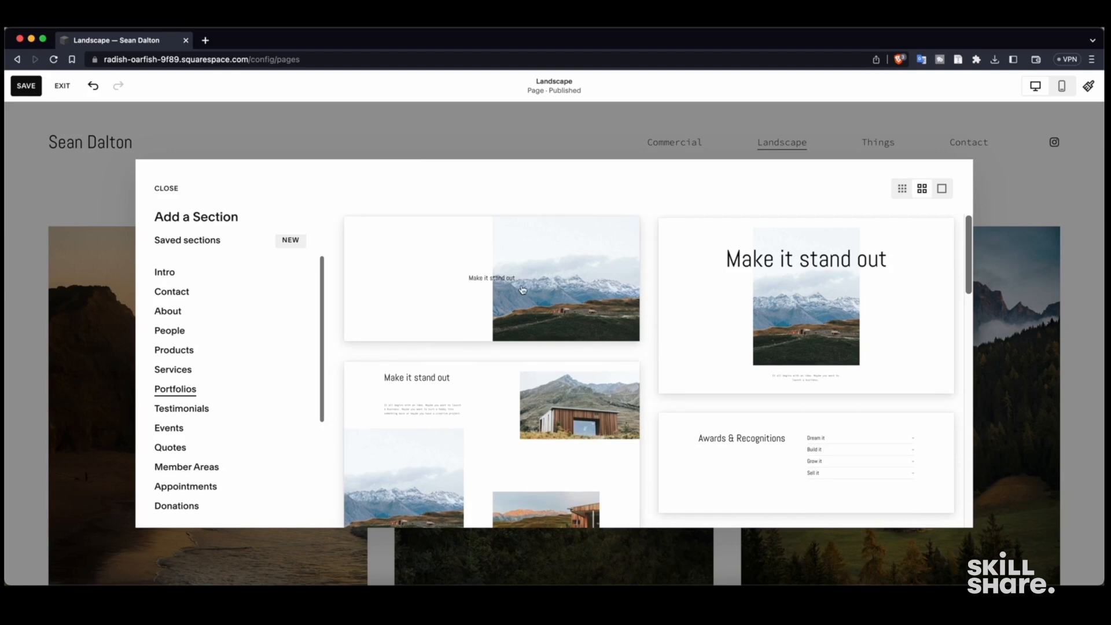
left_click(504, 286)
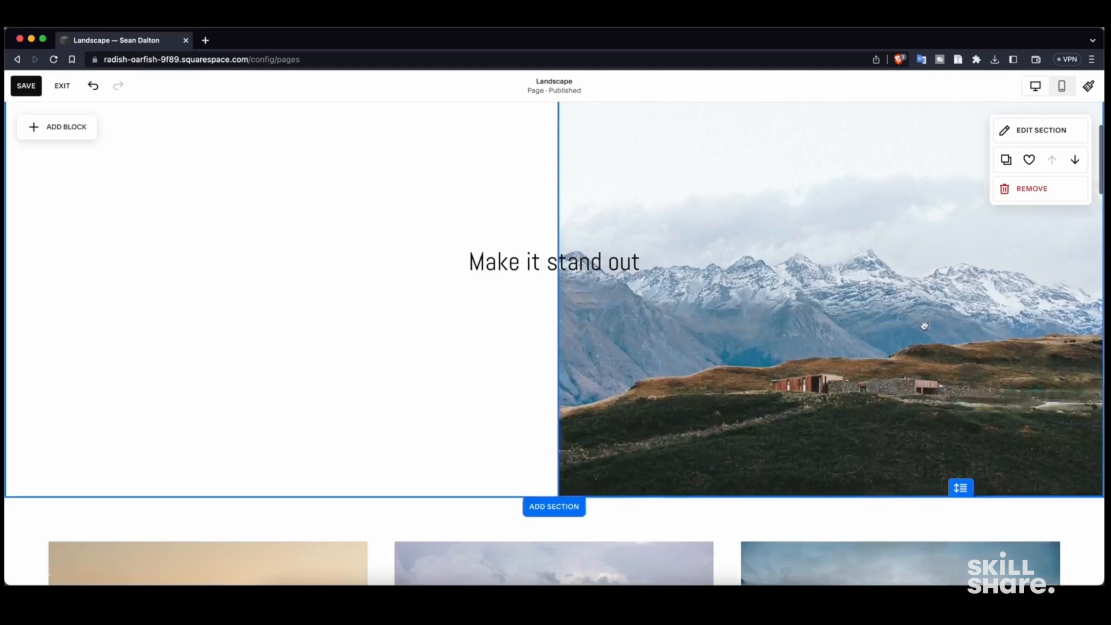
- Replace the new section's "Make it stand out" heading with "Landscape"
left_click(537, 261)
double_click(537, 261)
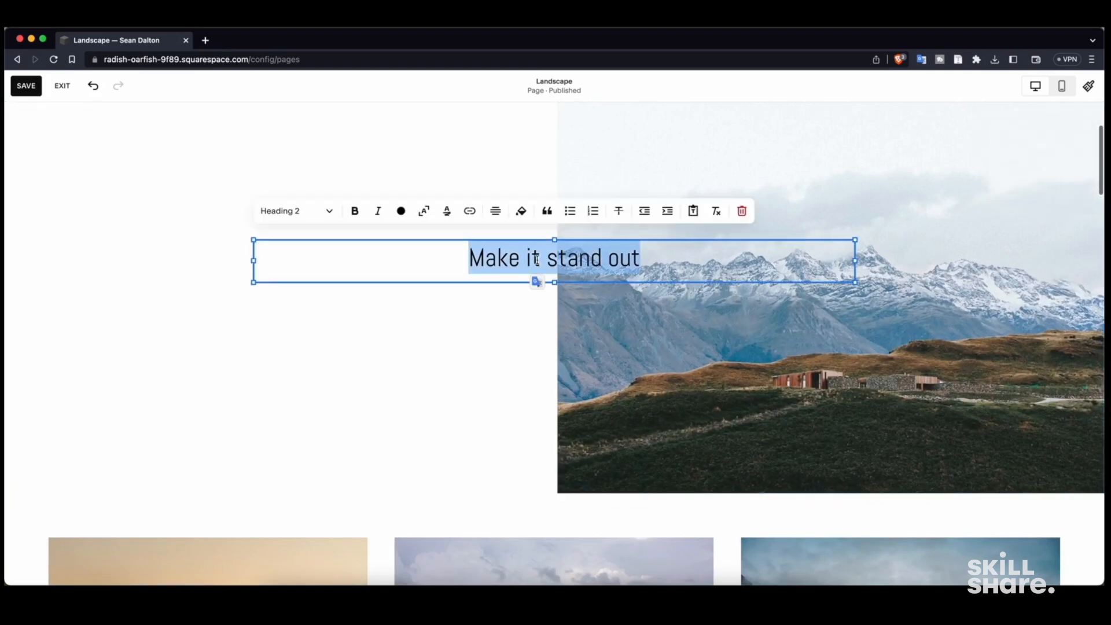
key("BackSpace")
type("Landscape")
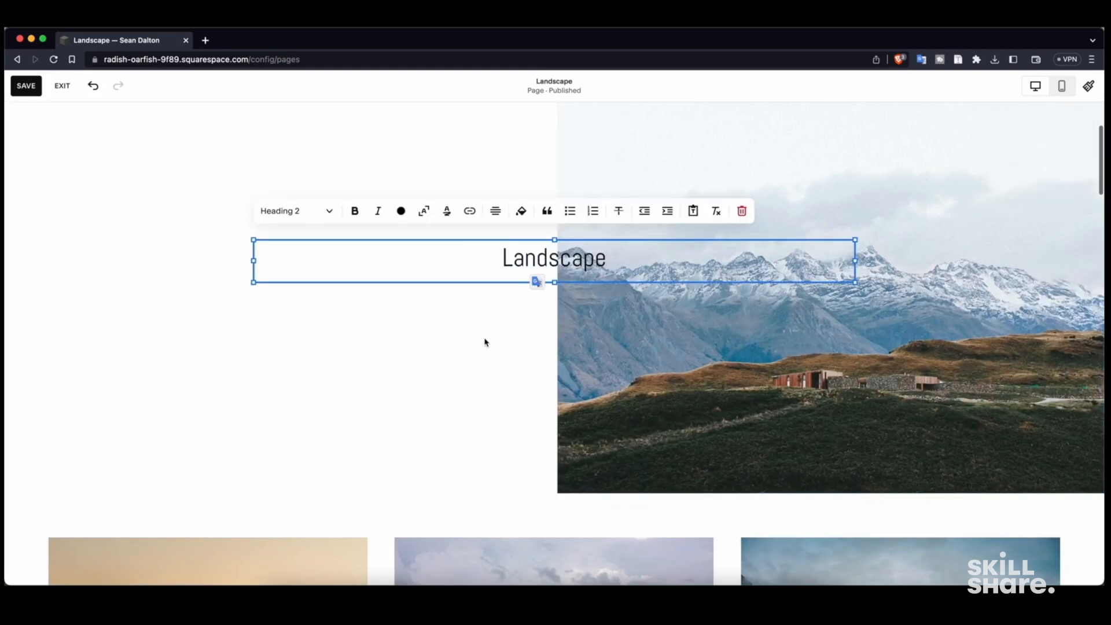
left_click(488, 339)
- Review the new mountain photo section above the Landscape gallery, and remove it from the page
scroll(494, 349, "up", 3)
scroll(648, 367, "down", 3)
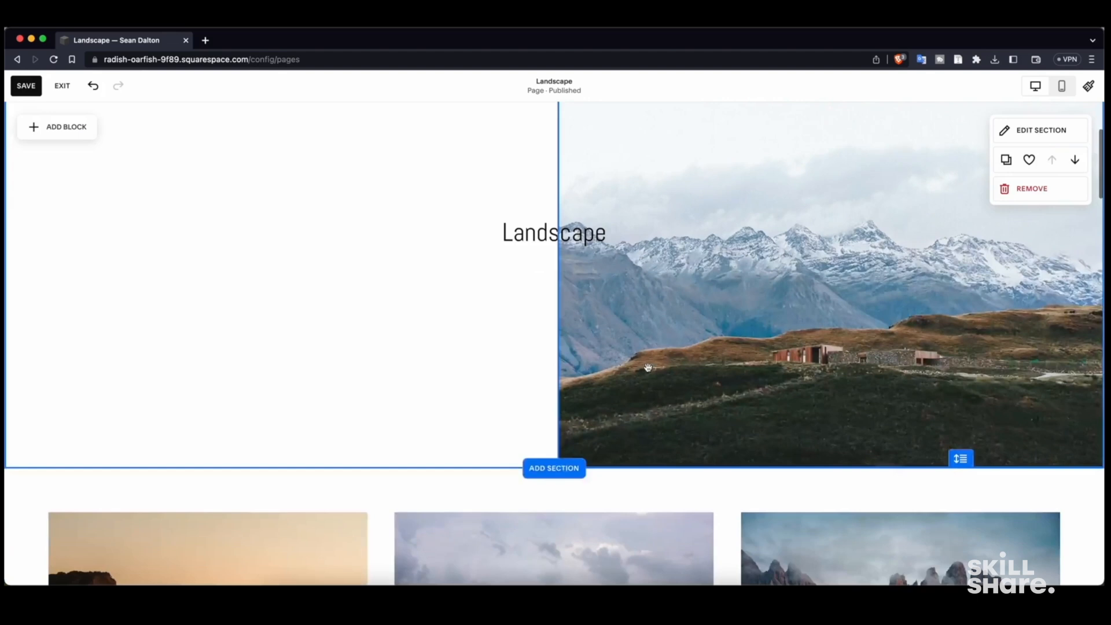
scroll(648, 367, "down", 4)
scroll(648, 366, "up", 5)
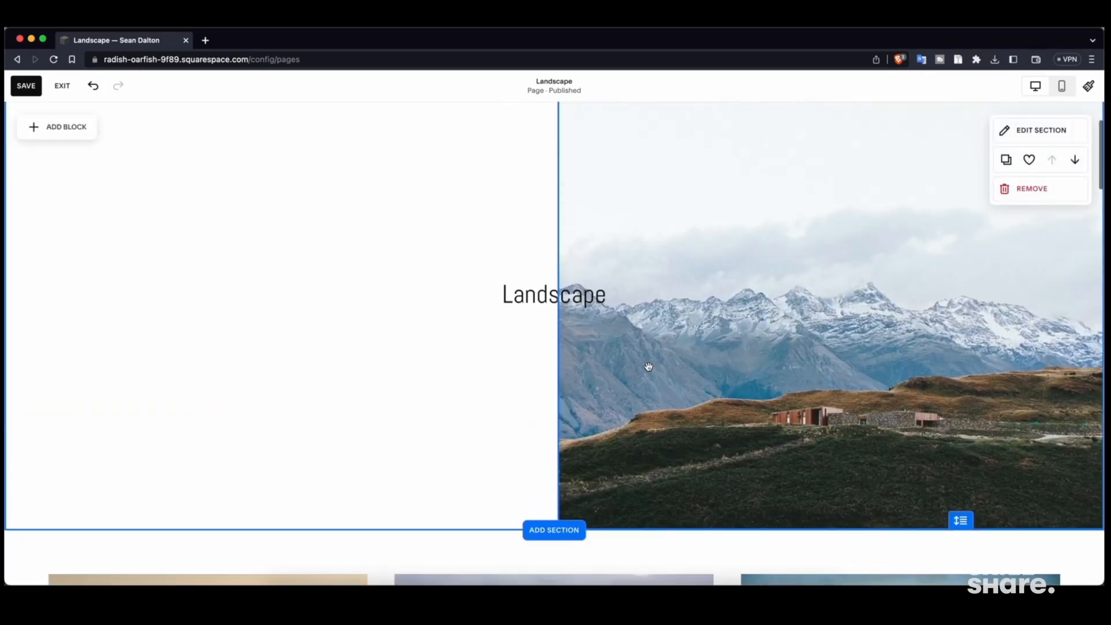
scroll(648, 367, "down", 5)
scroll(720, 360, "up", 6)
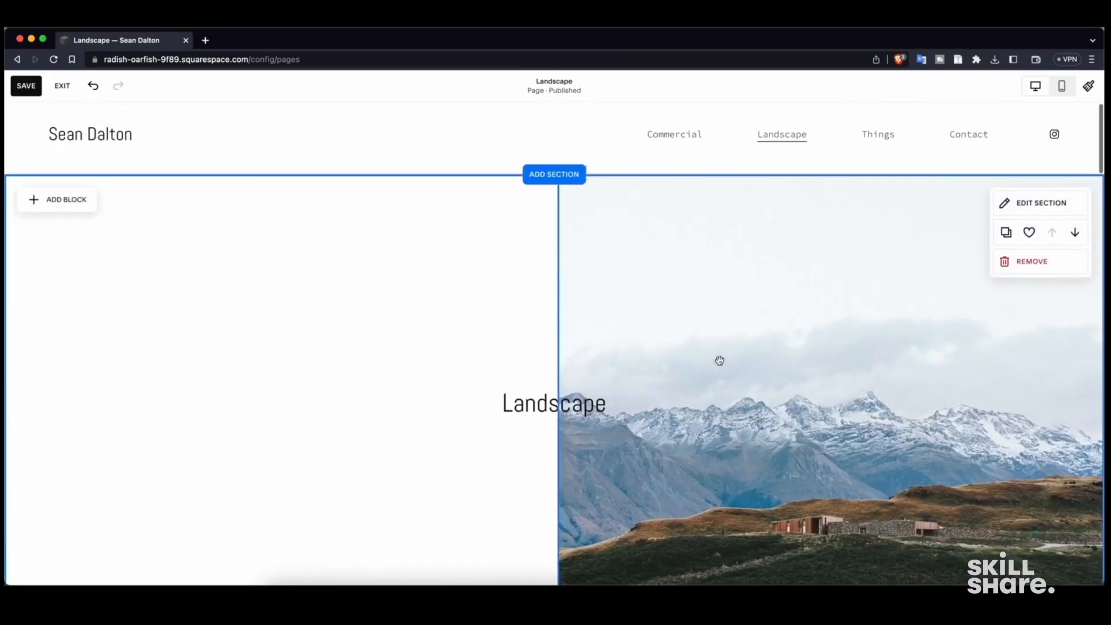
left_click(1028, 267)
left_click(616, 357)
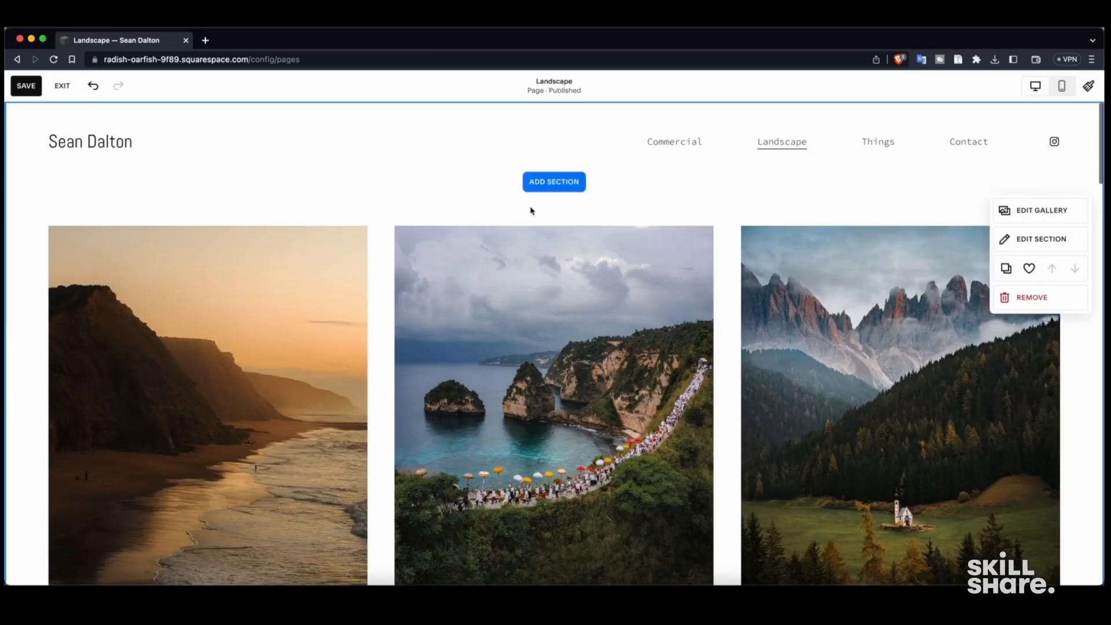
- Check the Landscape gallery photos, save the page and exit editing
scroll(711, 245, "down", 10)
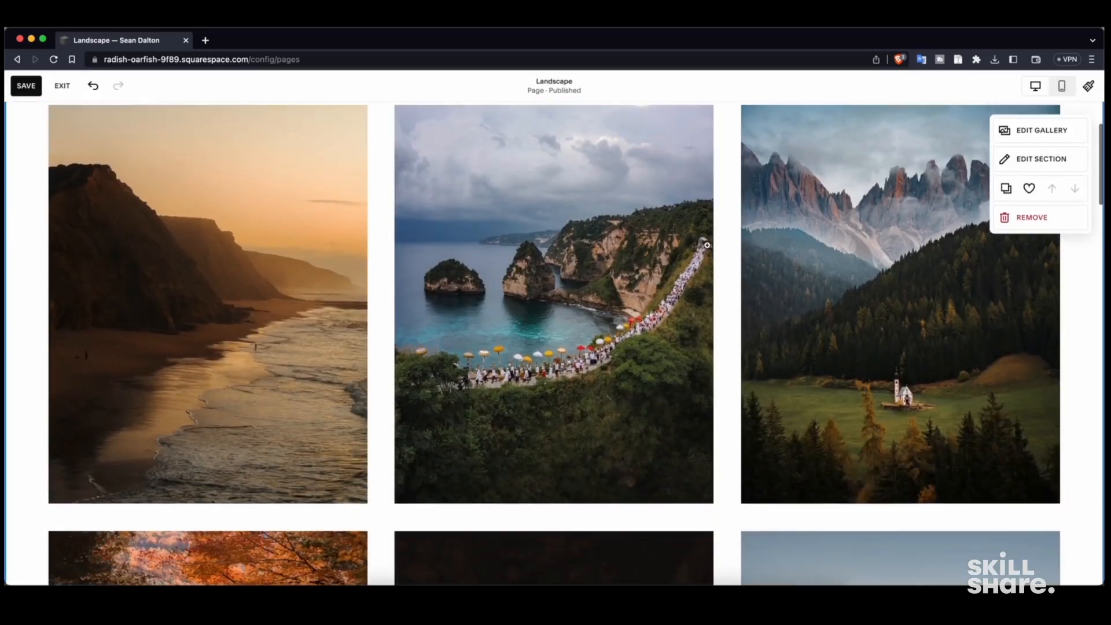
scroll(709, 246, "up", 10)
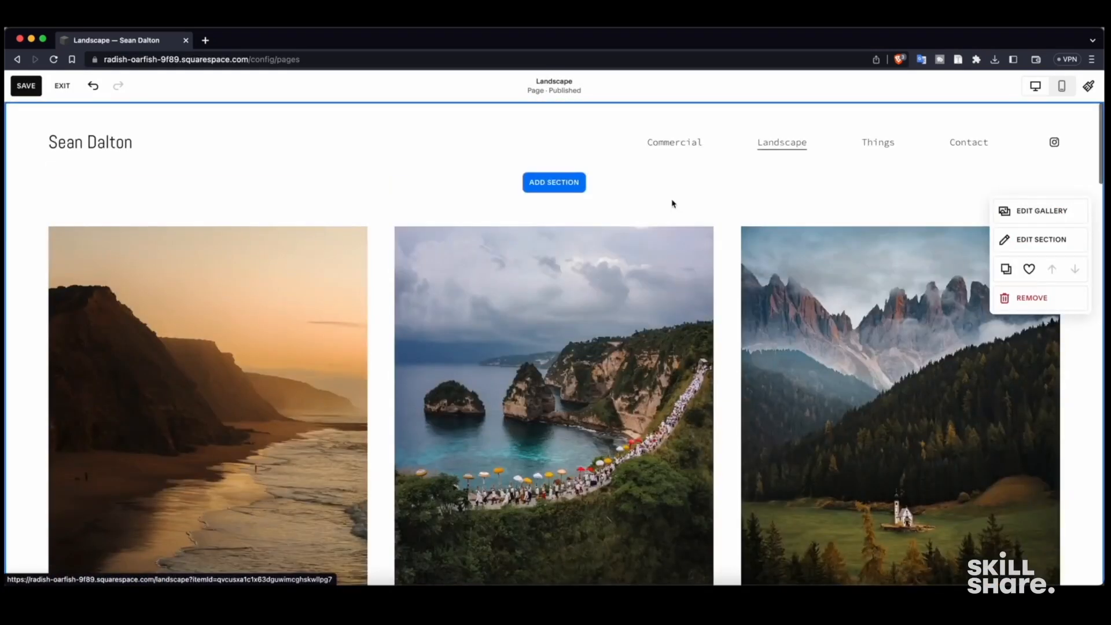
left_click(27, 86)
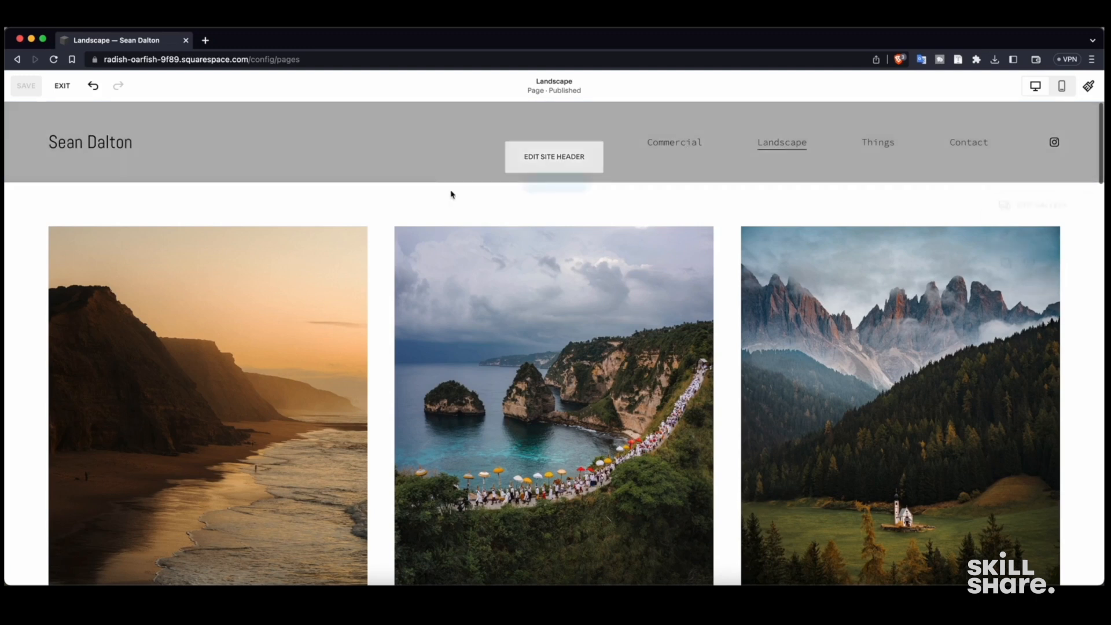
left_click(62, 86)
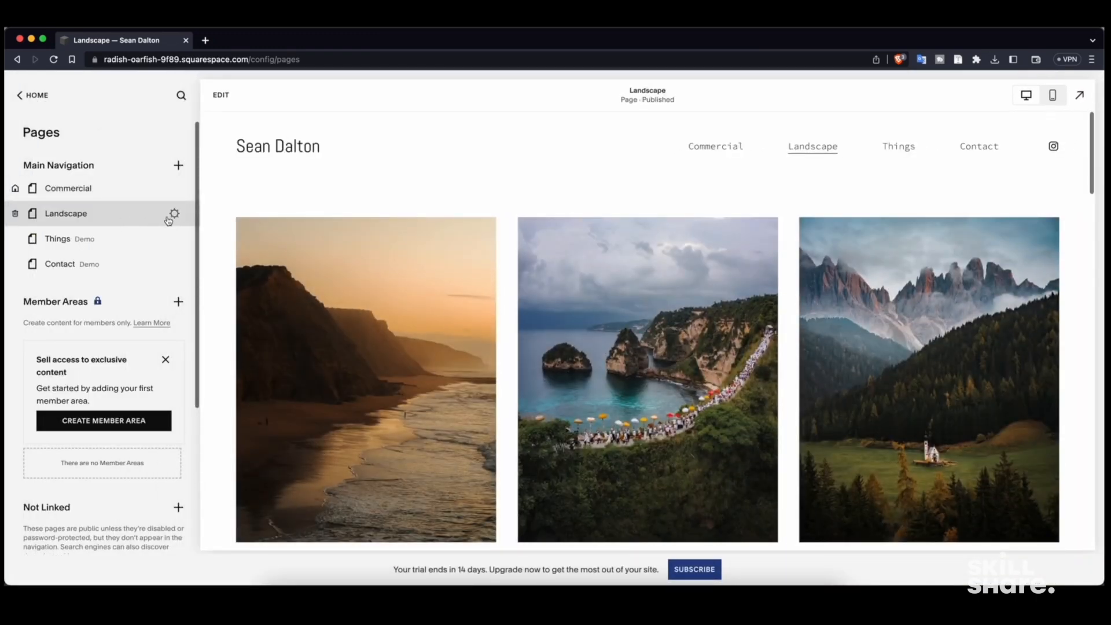
- Look through the Landscape page's general settings down to the option for duplicating the page, and close them
left_click(174, 215)
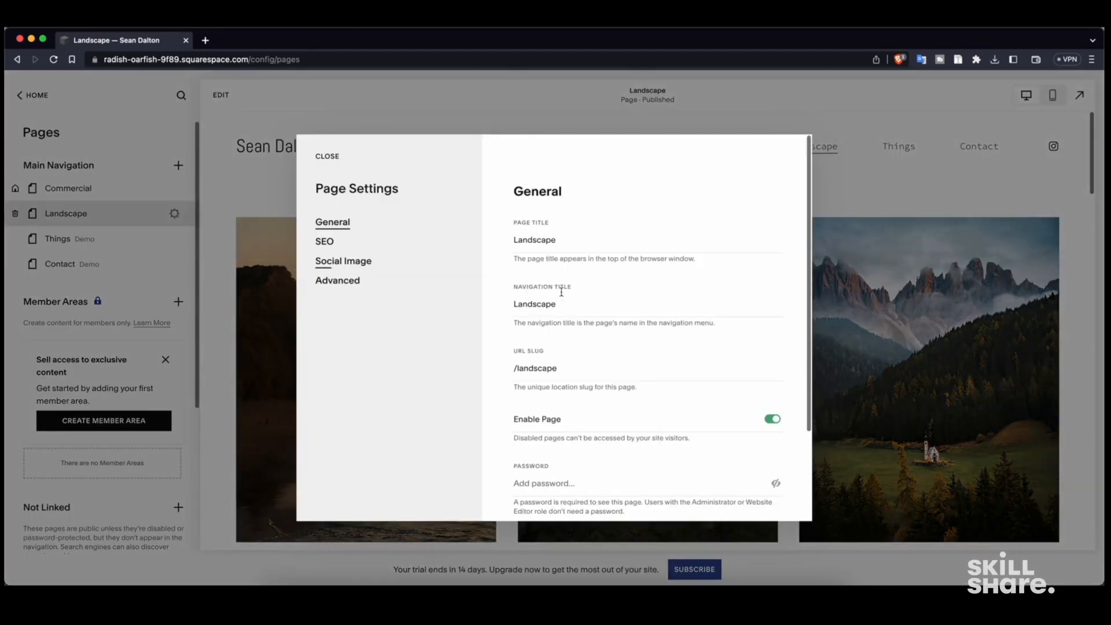
scroll(562, 292, "down", 3)
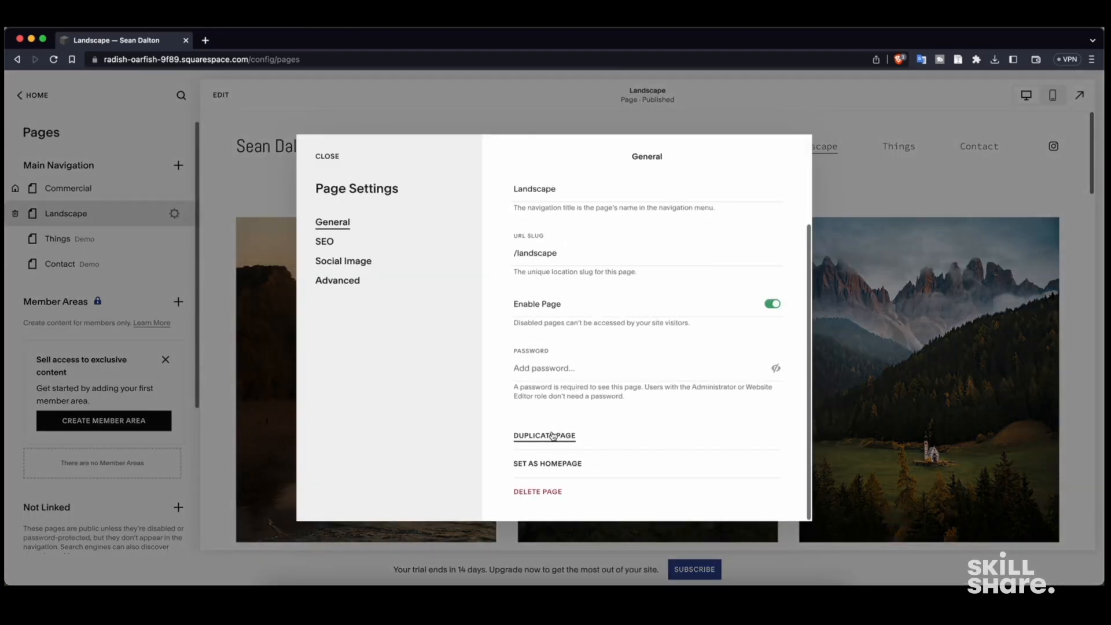
left_click(175, 214)
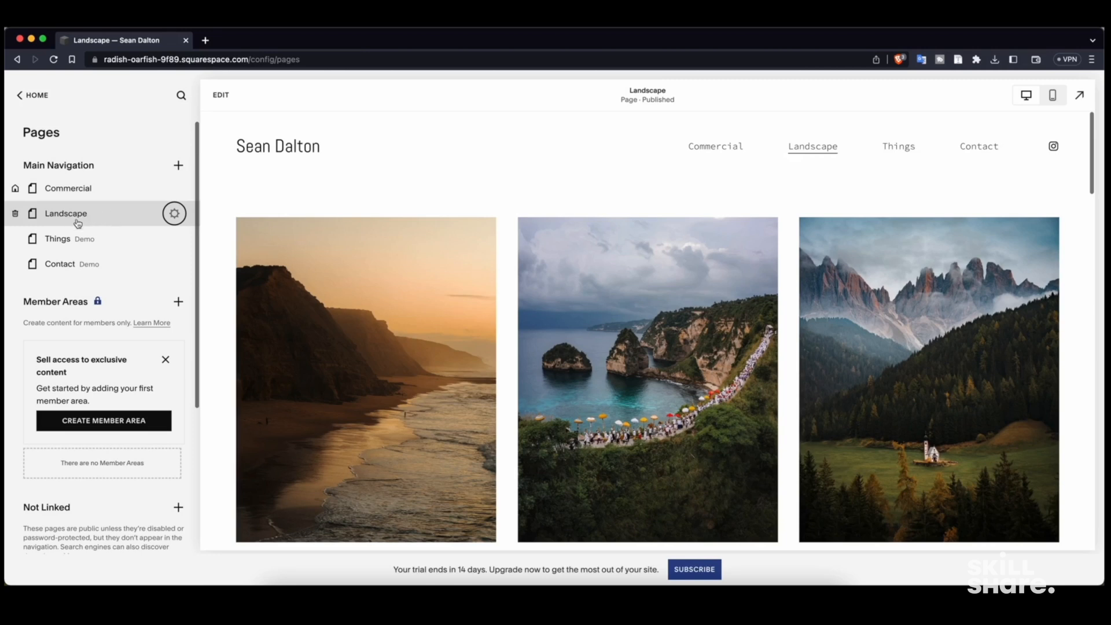
scroll(516, 318, "down", 1)
scroll(516, 317, "up", 1)
- Leave the page list, switch the site preview to the Commercial page and start editing it
left_click(37, 96)
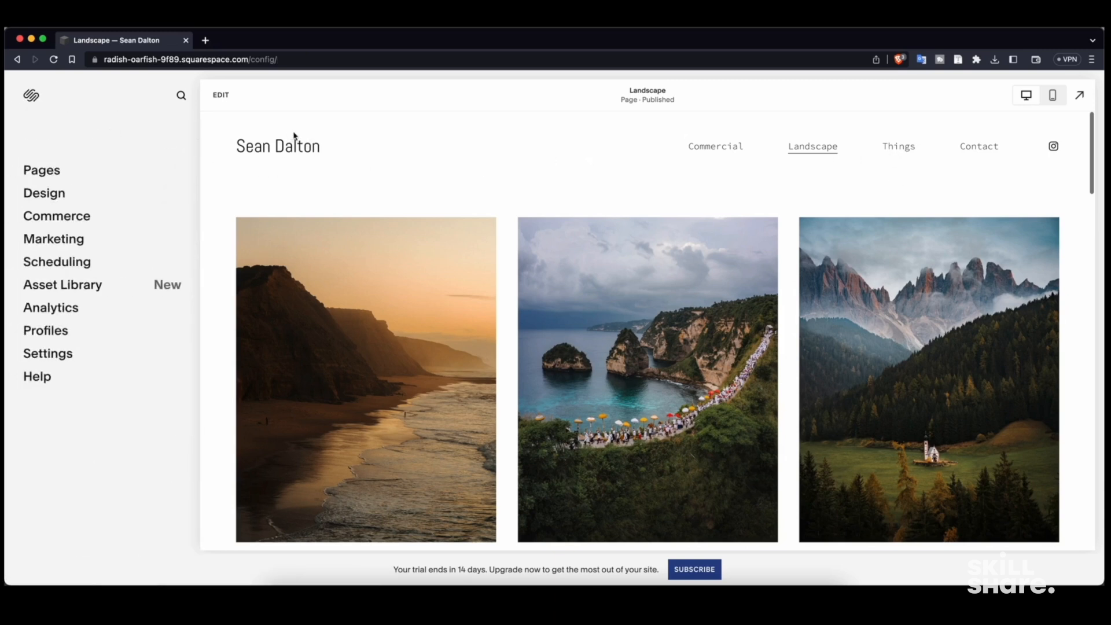
left_click(699, 153)
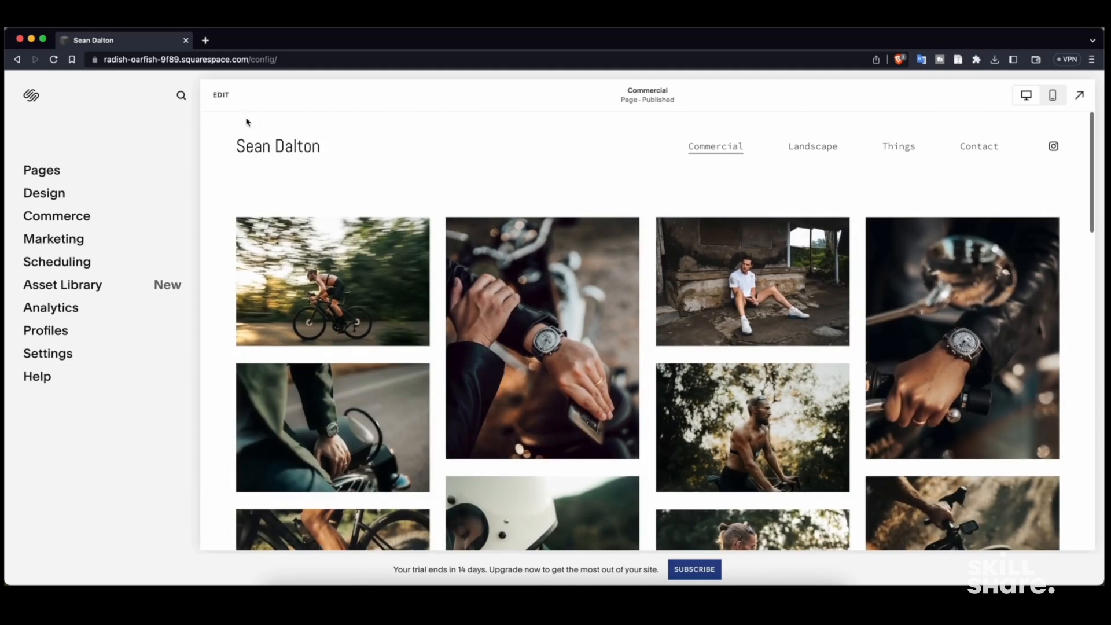
left_click(220, 95)
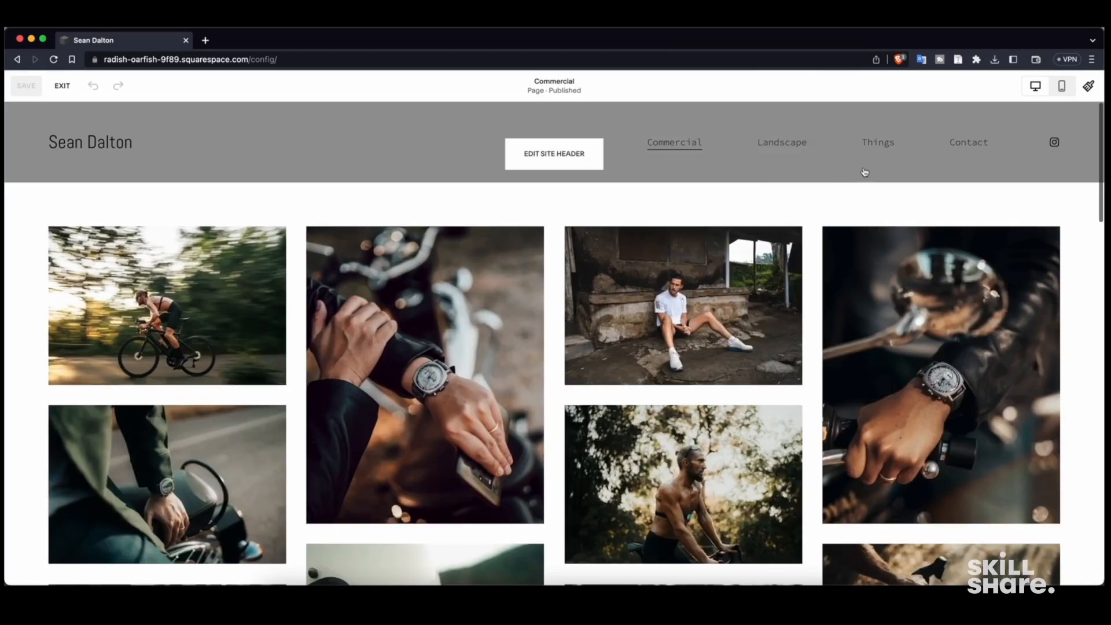
- Open the font settings in the site-wide styles and bring up the list of alternative font packs
left_click(1089, 87)
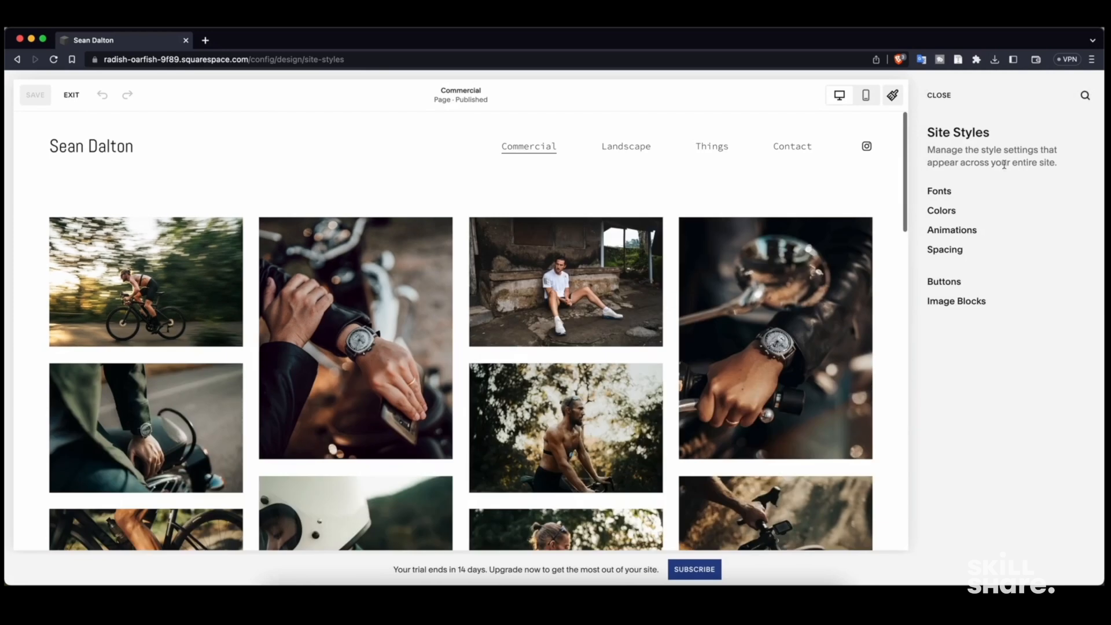
left_click(940, 192)
scroll(986, 227, "down", 1)
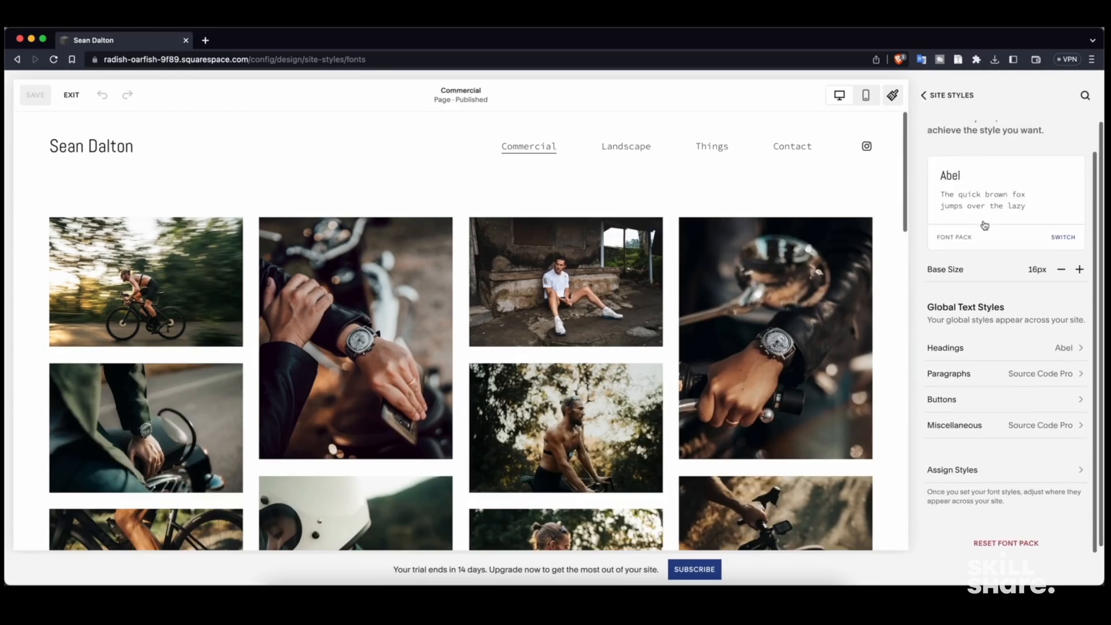
scroll(985, 227, "up", 1)
left_click(989, 241)
scroll(989, 243, "down", 2)
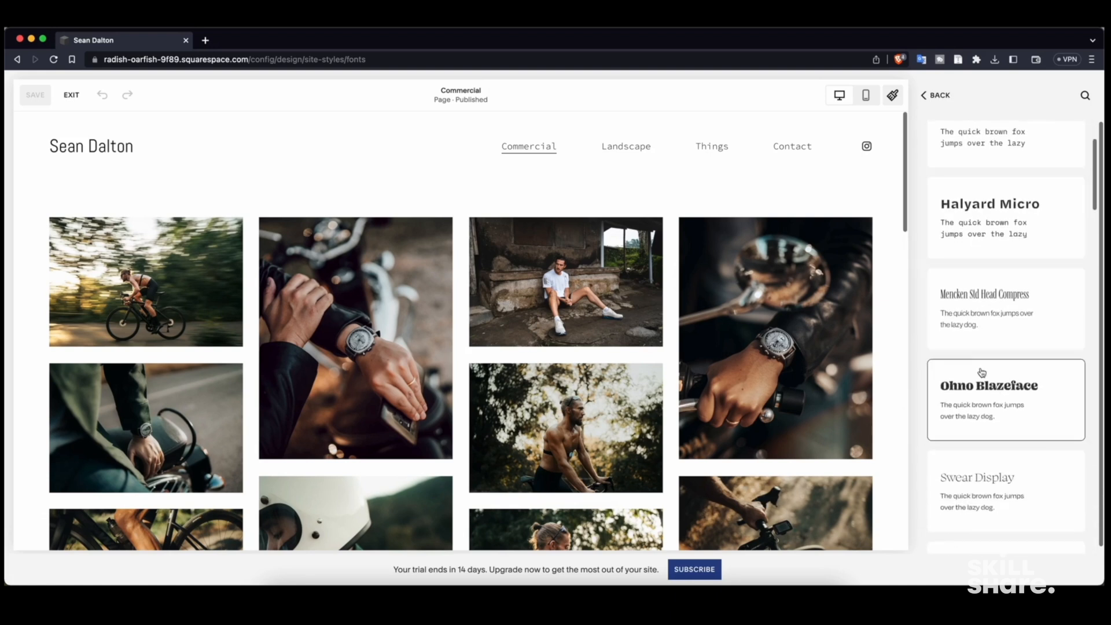
- Try the Ohno Blazeface, HWT Aetna Extra Condensed, Adonis and Abel font packs on the site
left_click(980, 368)
scroll(980, 368, "down", 4)
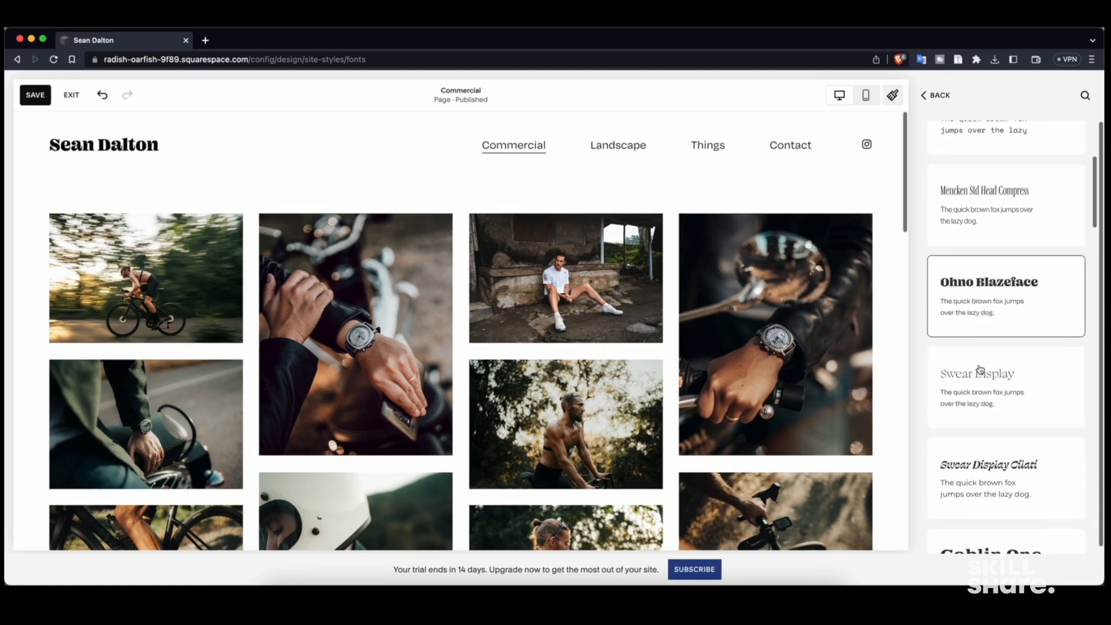
scroll(980, 369, "down", 7)
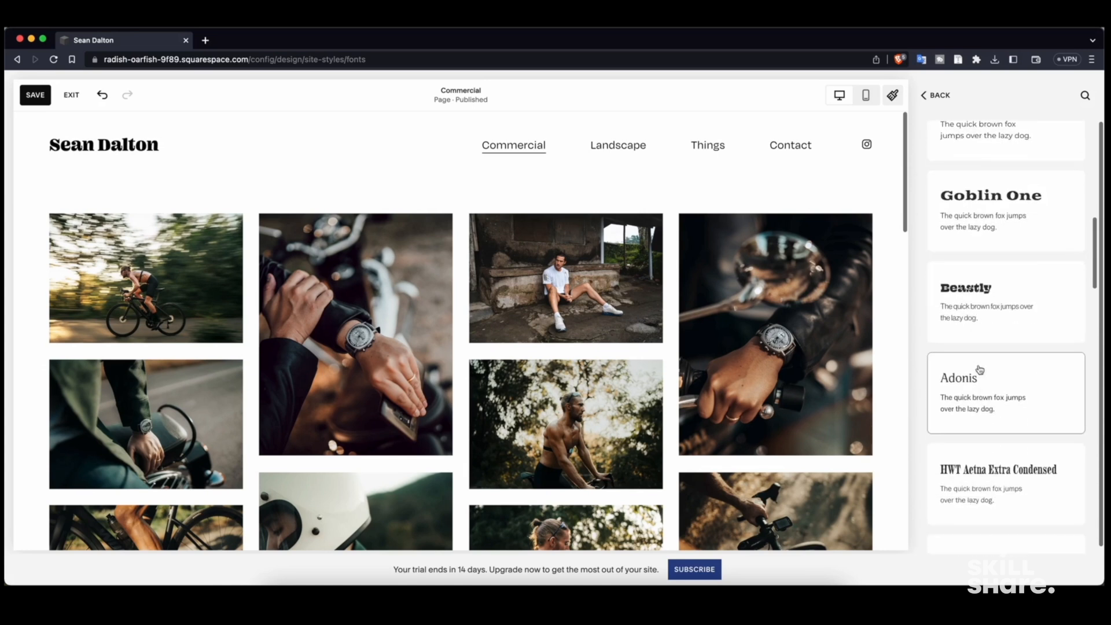
scroll(980, 368, "down", 2)
left_click(980, 362)
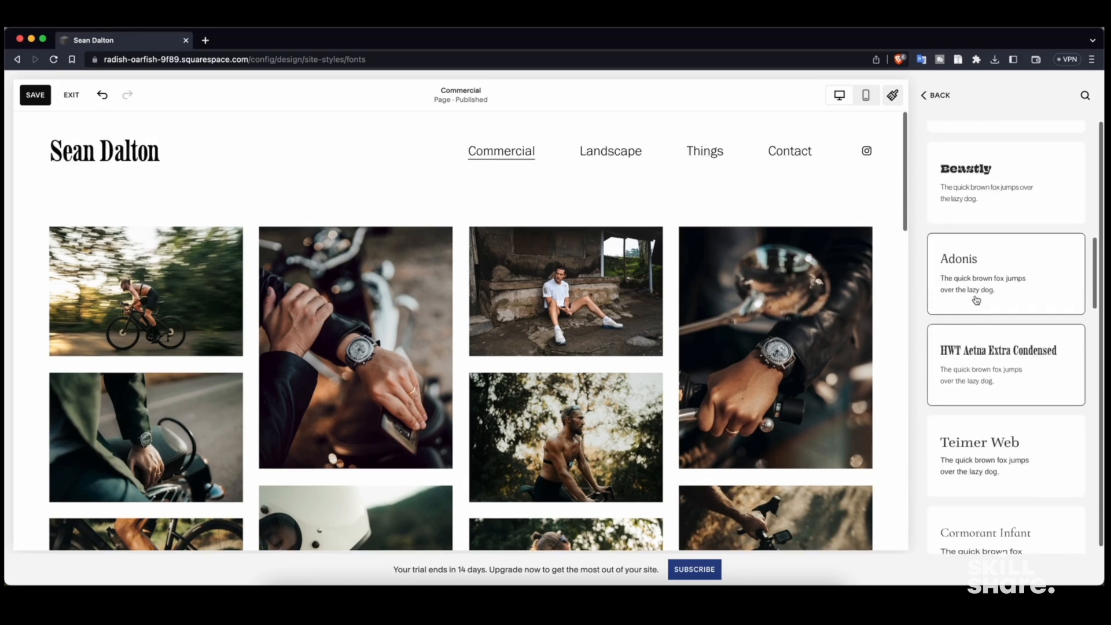
left_click(977, 314)
scroll(979, 315, "down", 4)
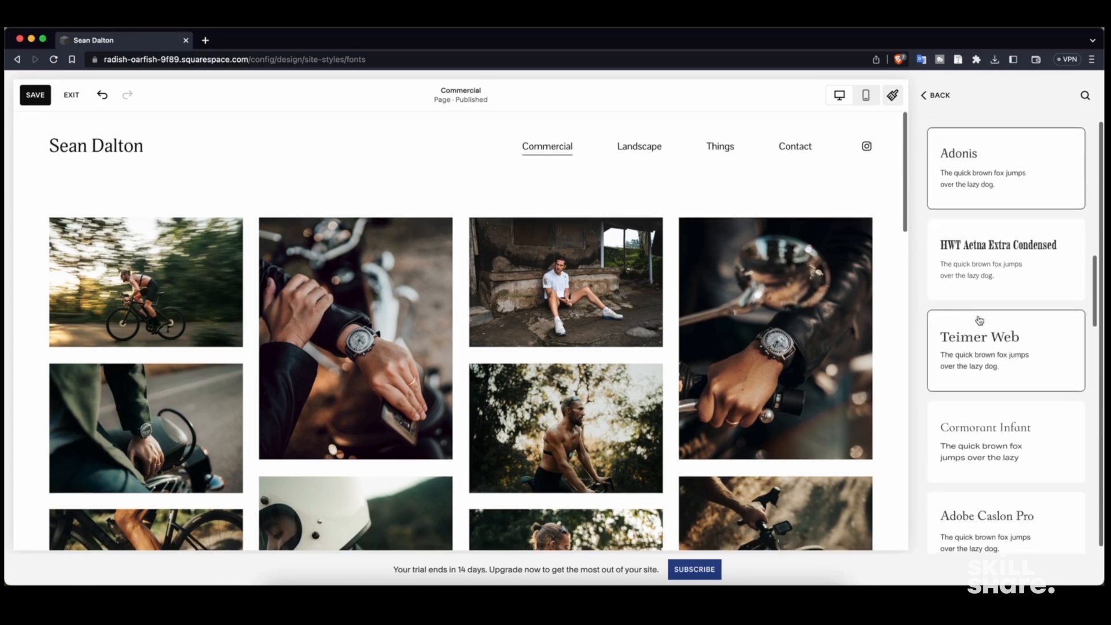
scroll(983, 328, "down", 5)
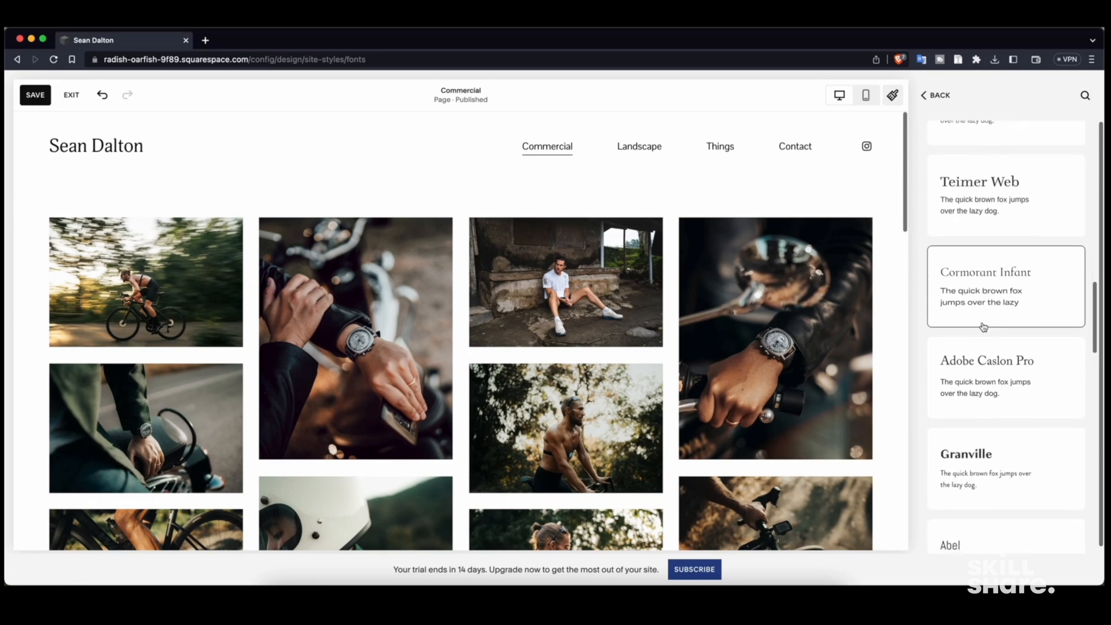
left_click(983, 330)
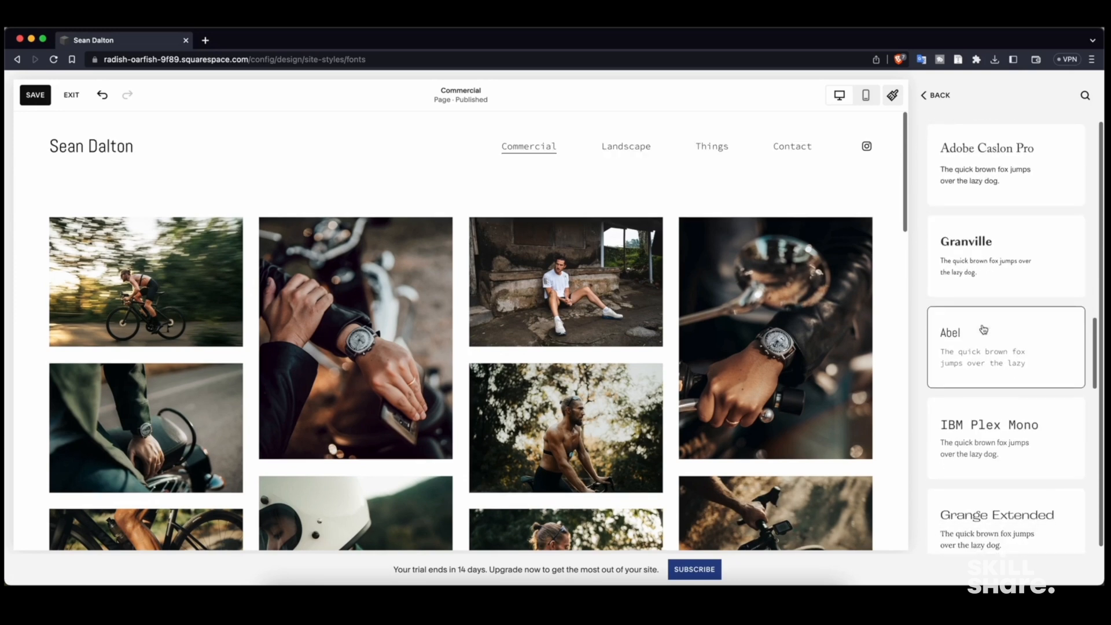
- Browse further through the font packs and apply Poppins to the site
scroll(986, 328, "down", 3)
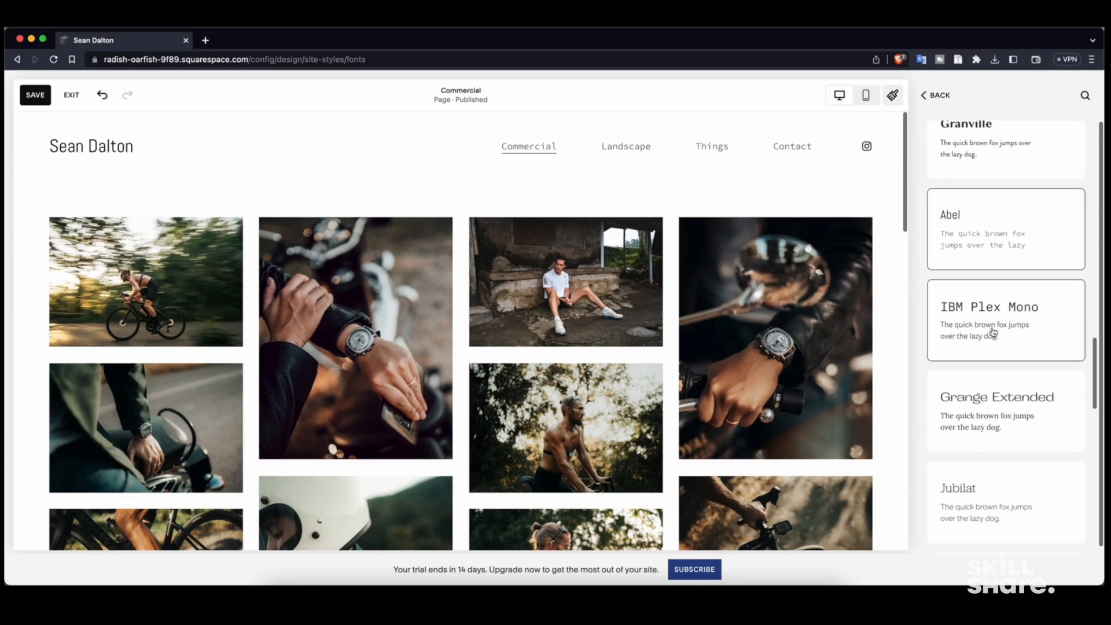
scroll(994, 330, "down", 9)
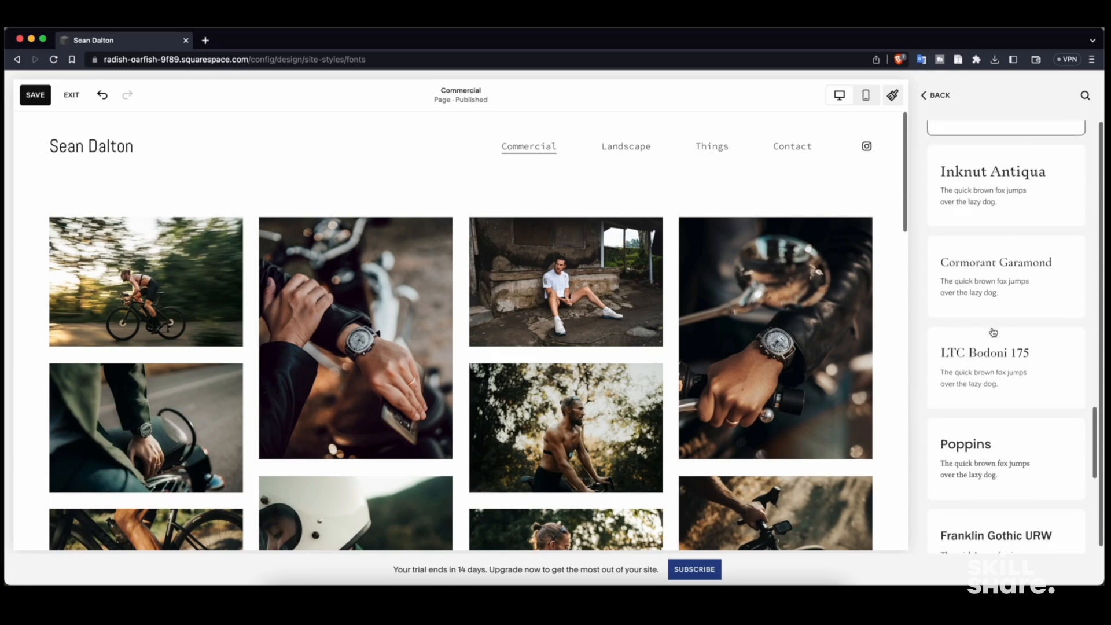
left_click(991, 316)
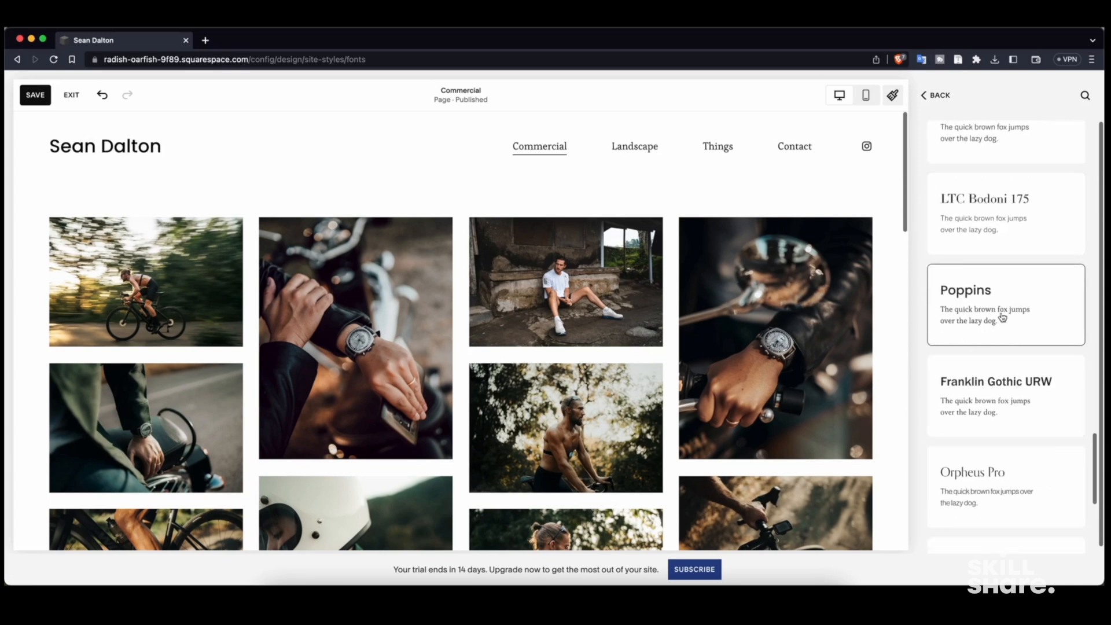
scroll(993, 319, "down", 3)
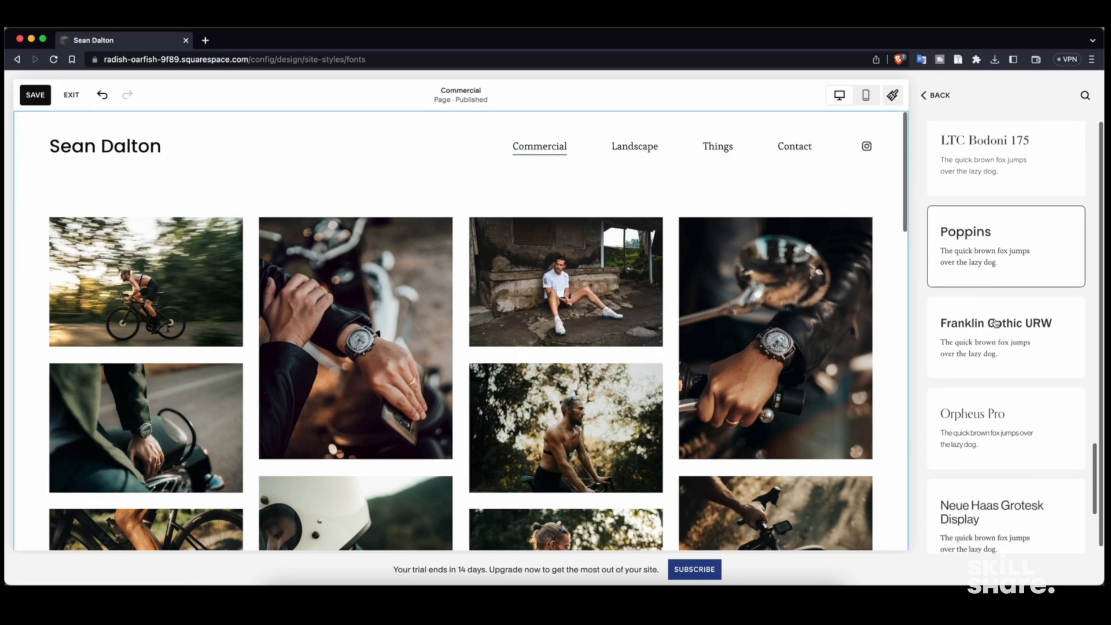
- Browse further through the mixed font packs and apply ITC Avant Garde Gothic Pro to the site
left_click(994, 312)
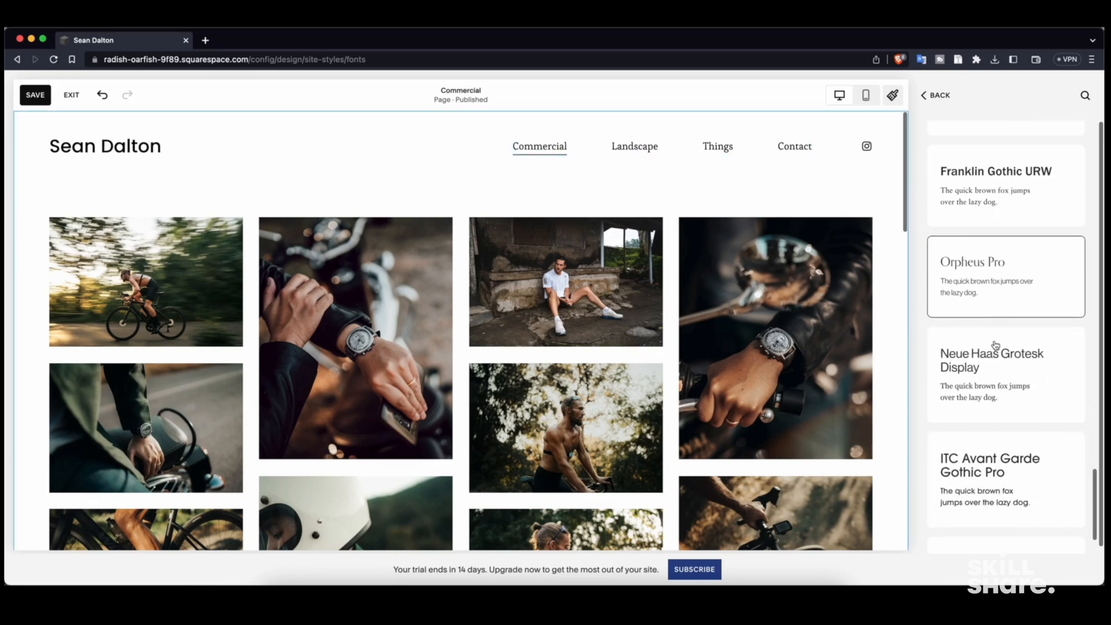
left_click(991, 472)
scroll(991, 470, "down", 2)
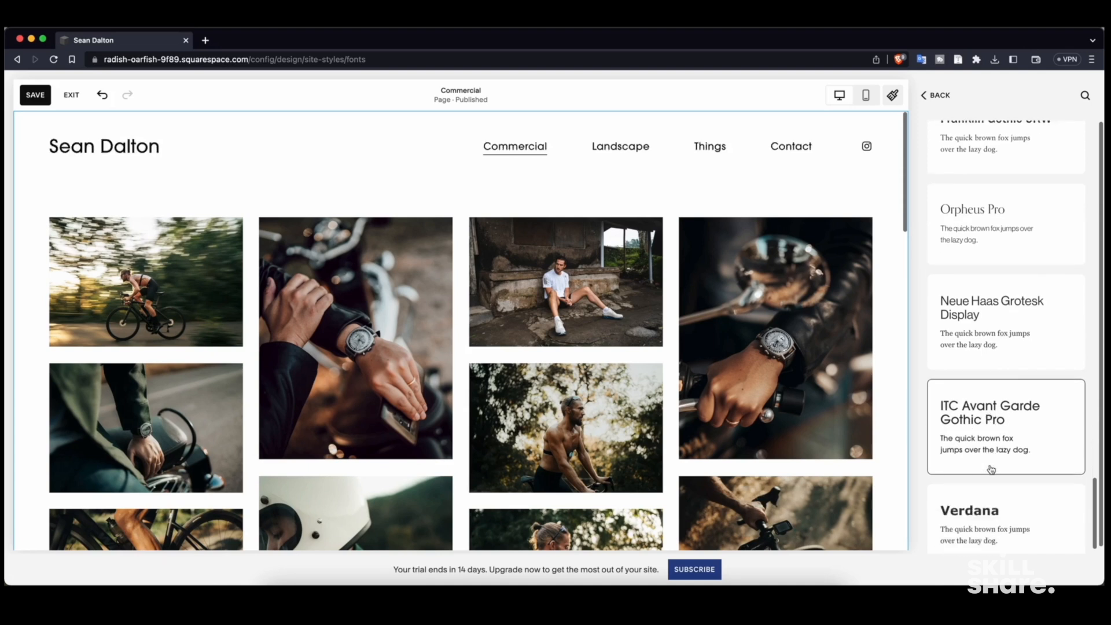
- Look through the sans-serif font packs, keep the applied pack and return to the main font settings
scroll(997, 472, "up", 15)
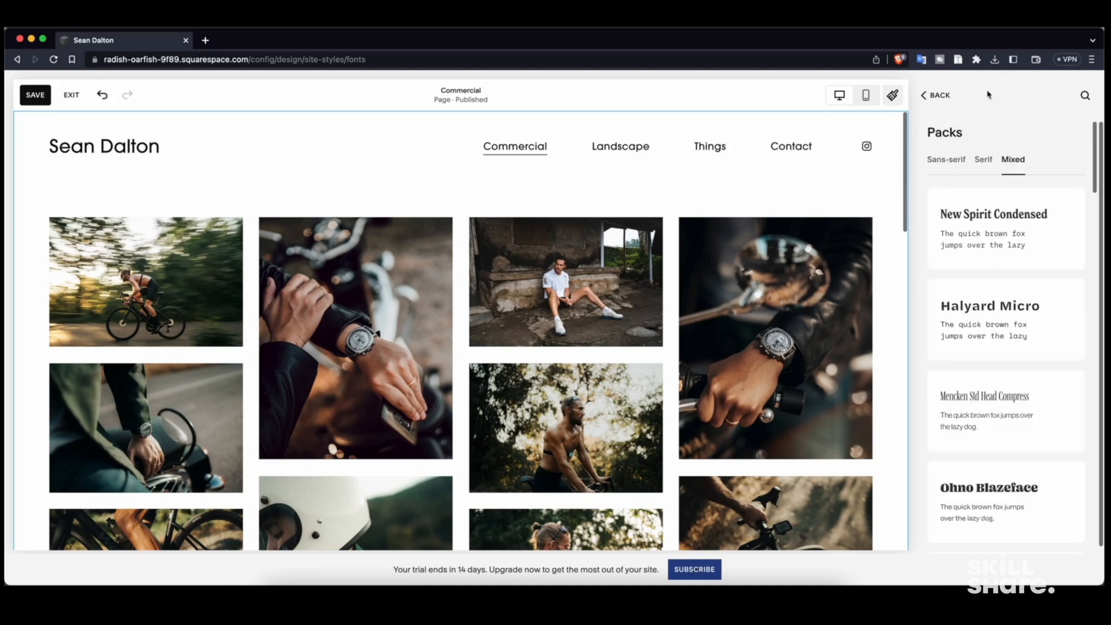
left_click(945, 161)
scroll(1007, 243, "down", 3)
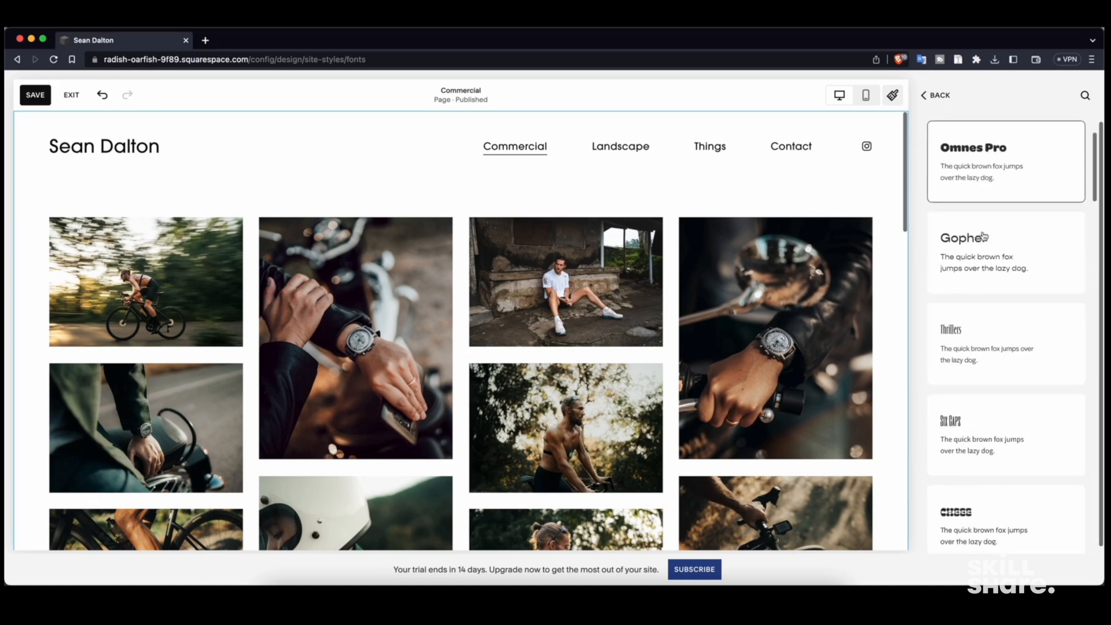
scroll(1013, 263, "up", 3)
scroll(1016, 242, "down", 1)
scroll(1015, 242, "down", 1)
scroll(950, 165, "up", 1)
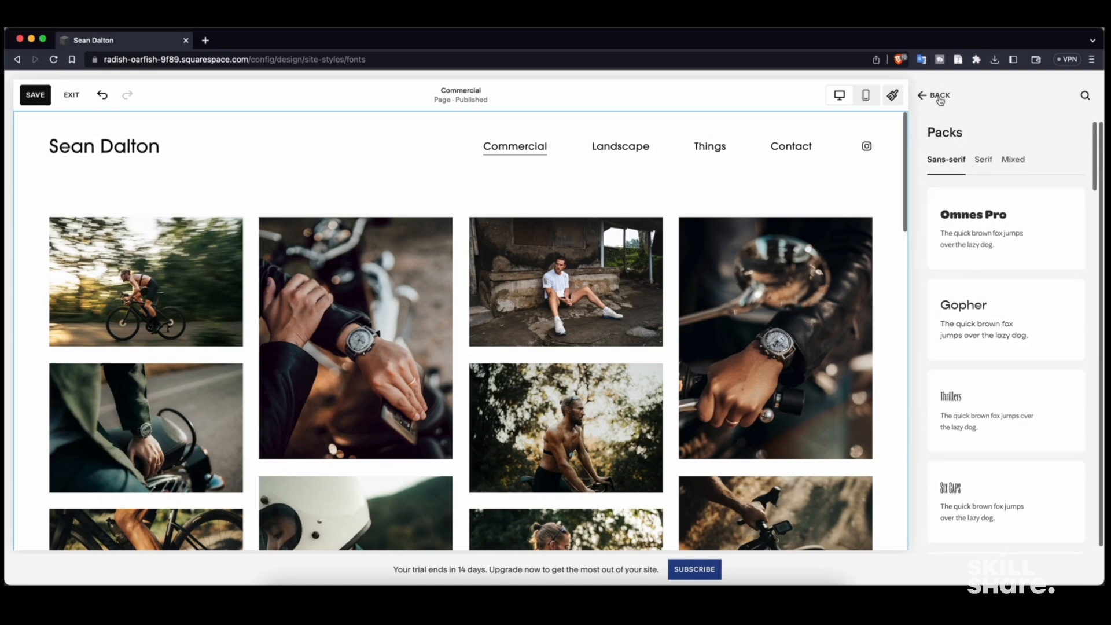
left_click(940, 98)
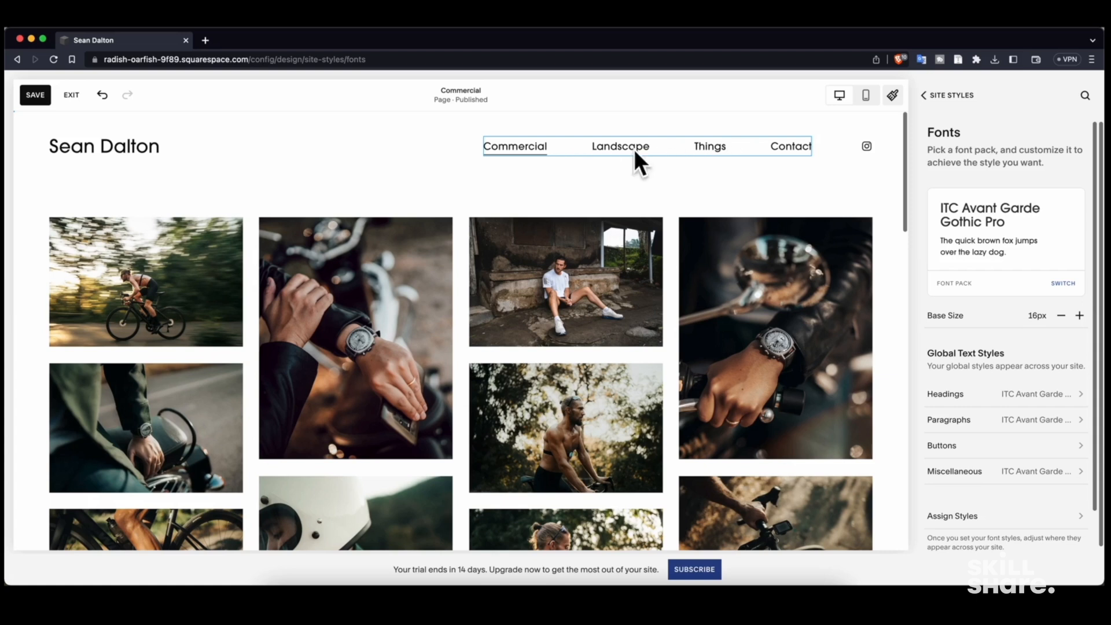
- Give the site navigation text a custom size of 0.8rem and return to the list of assignable styles
left_click(663, 148)
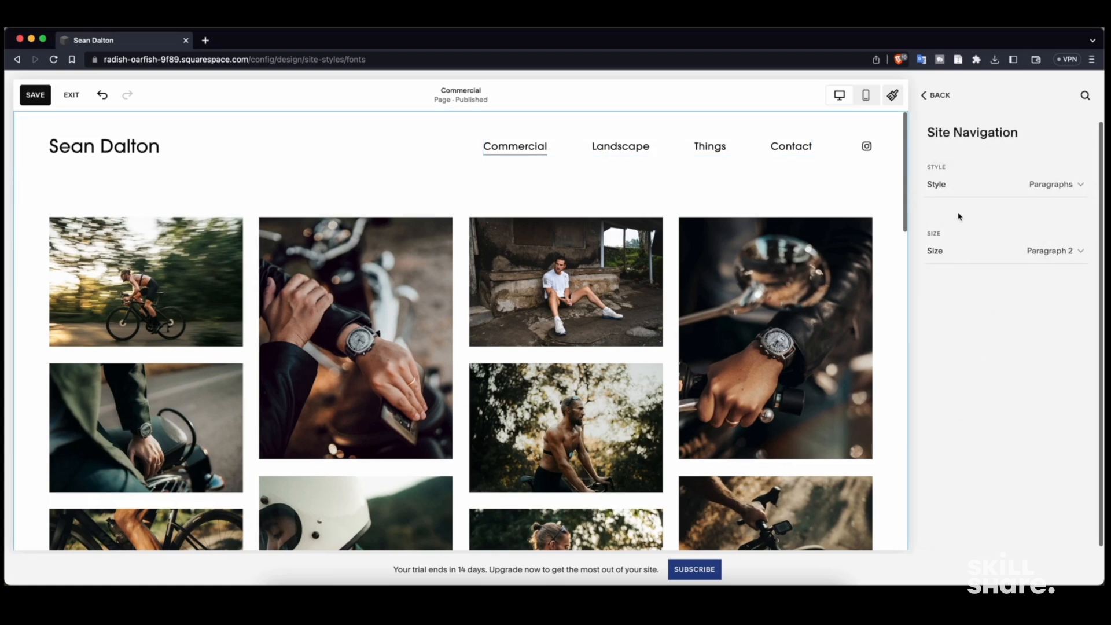
left_click(1082, 252)
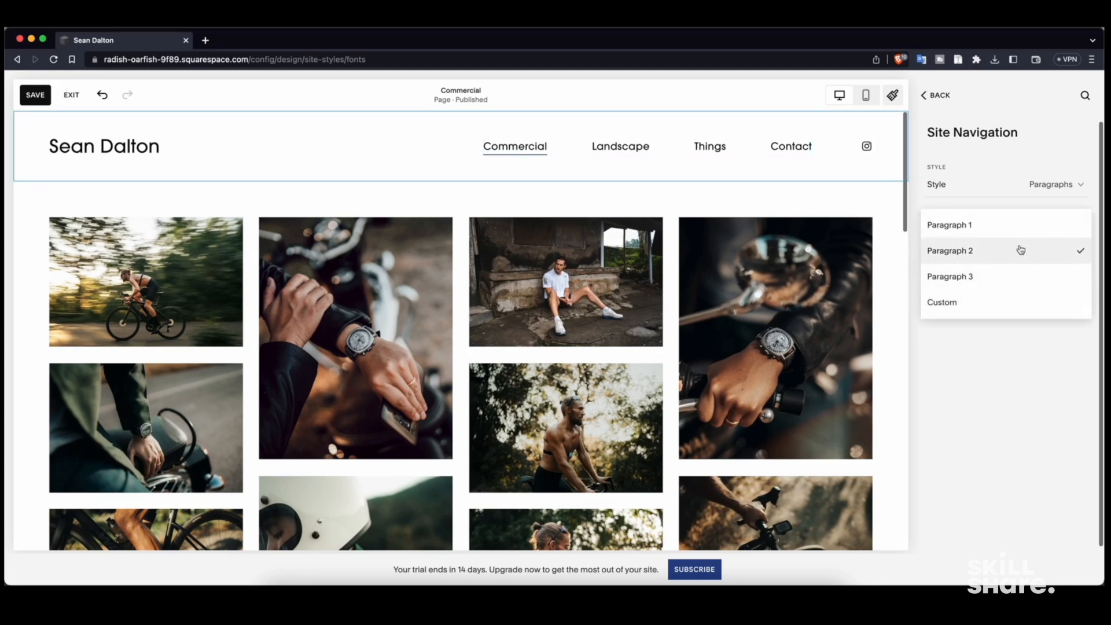
left_click(968, 254)
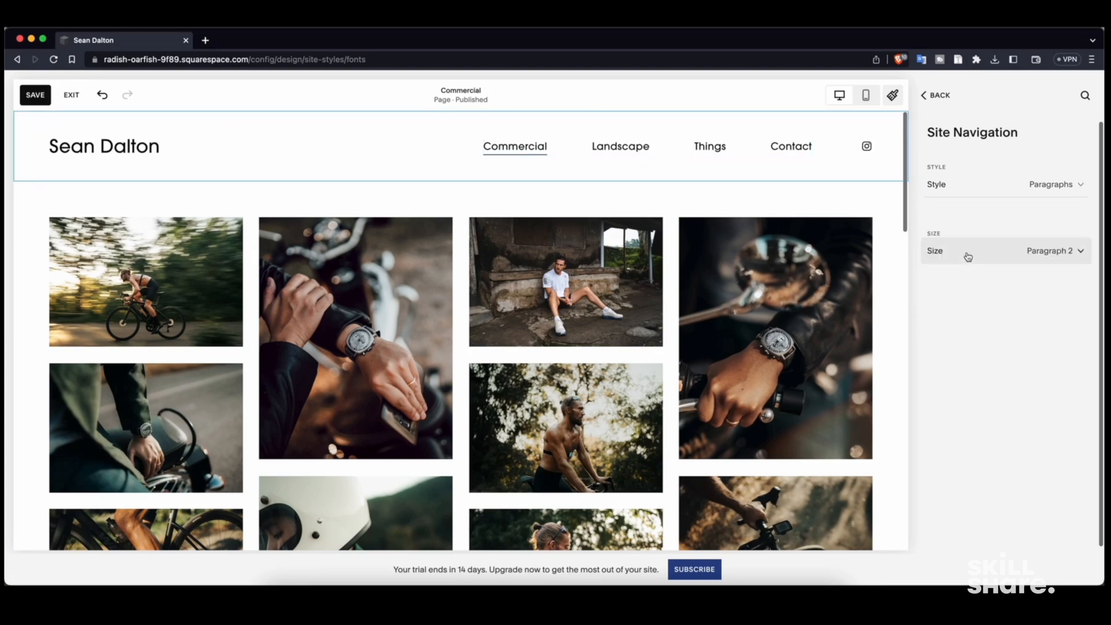
left_click(1076, 252)
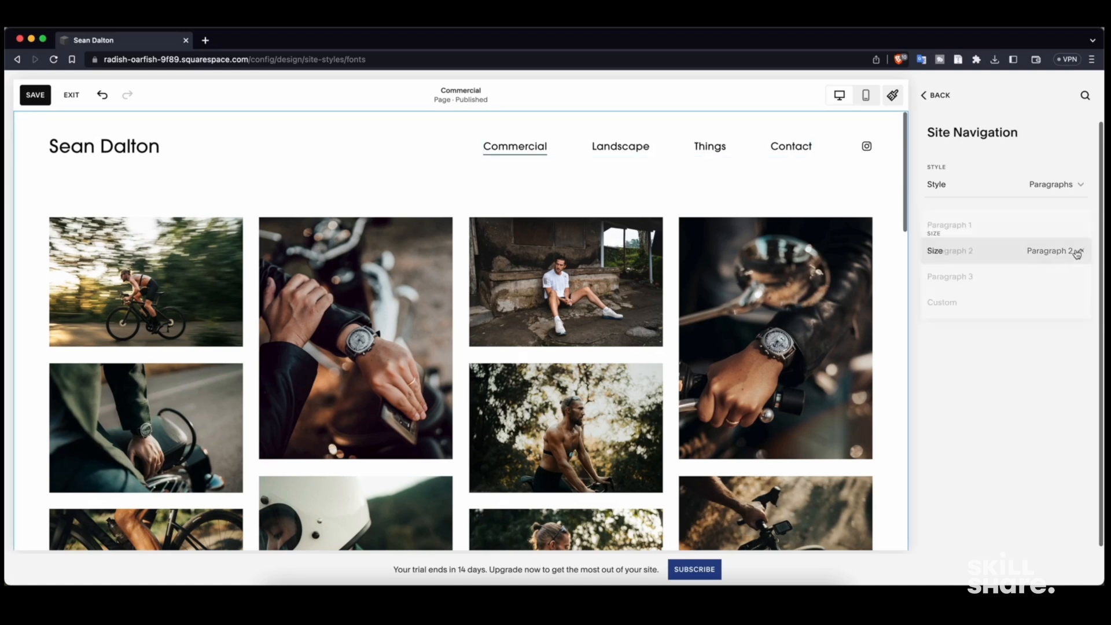
left_click(1014, 286)
left_click(1068, 259)
left_click(990, 280)
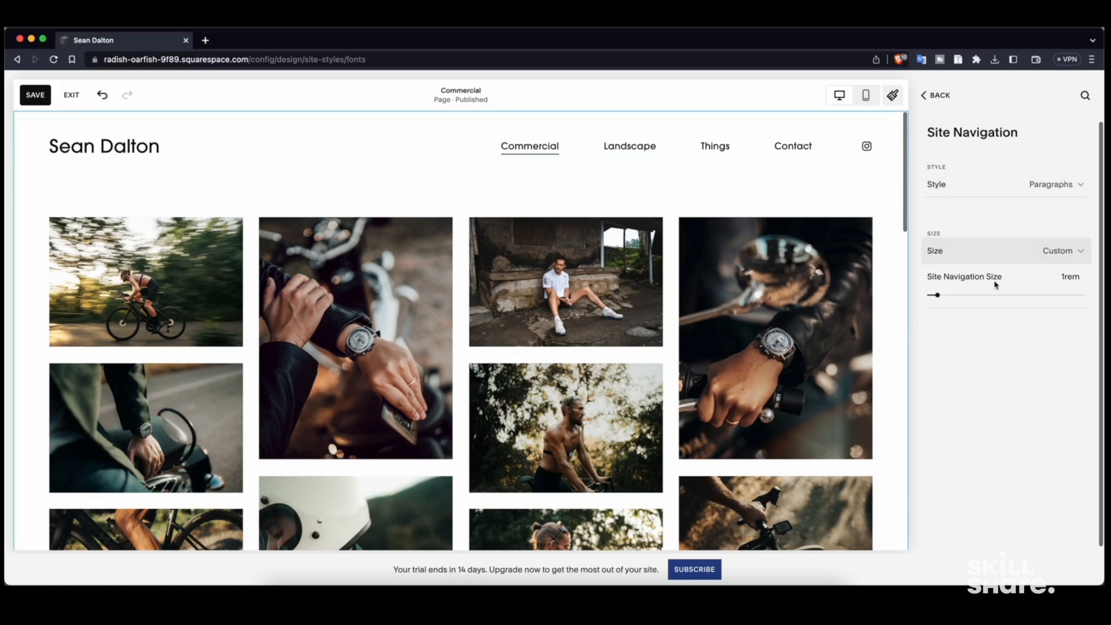
left_click_drag(938, 295, 934, 296)
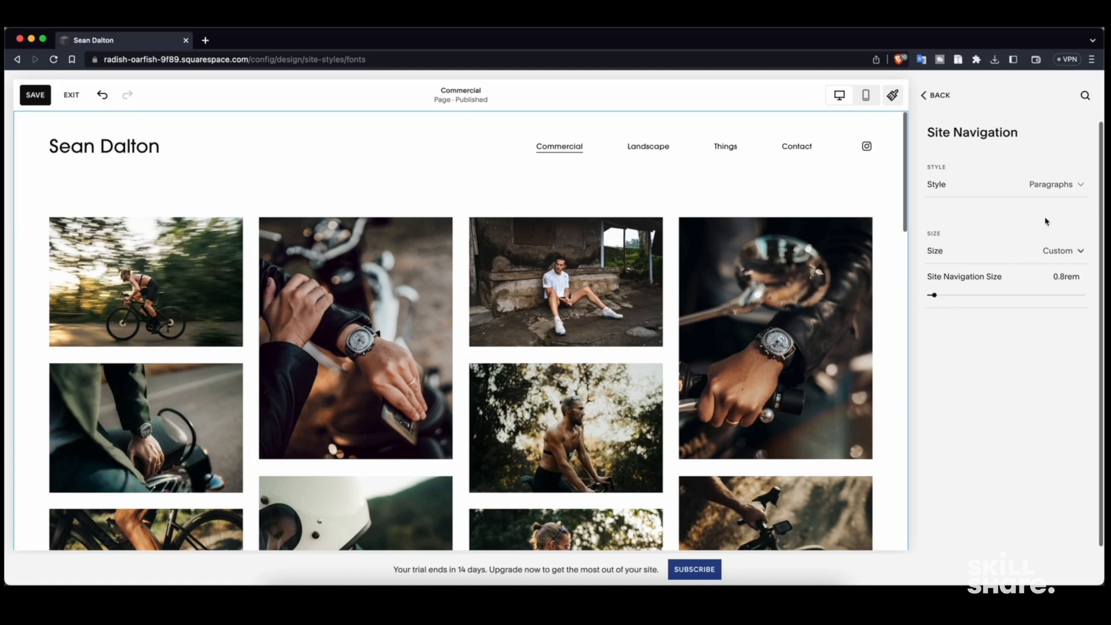
left_click(938, 108)
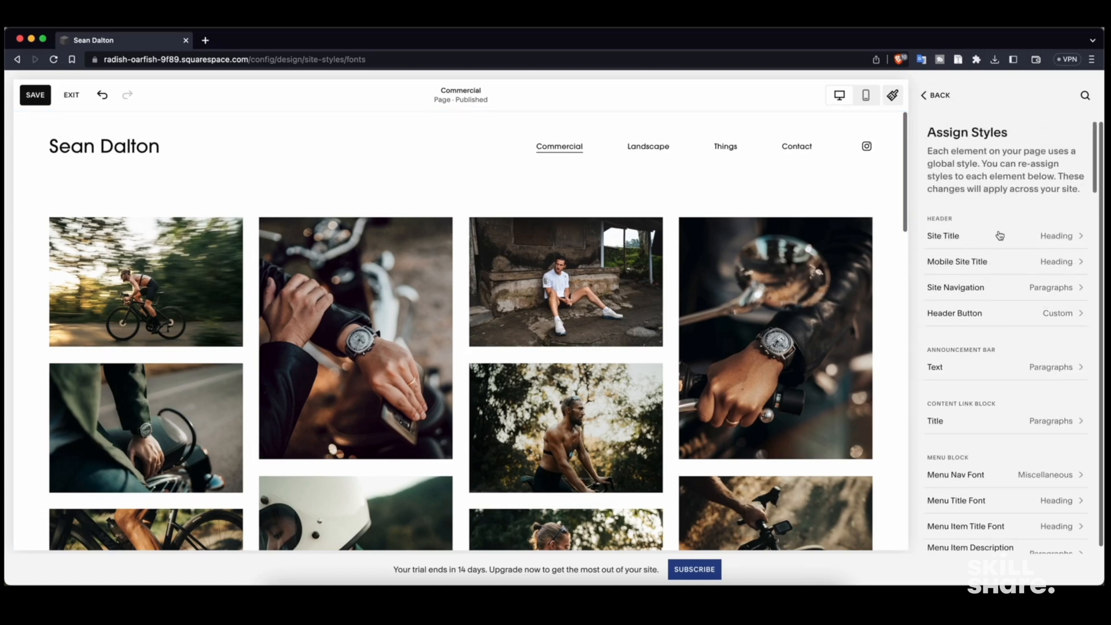
- Set the site title's custom text size to 1.9rem
scroll(1000, 236, "down", 1)
left_click(1067, 220)
mouse_move(953, 295)
left_mouse_down()
mouse_move(968, 294)
mouse_move(952, 295)
left_mouse_up()
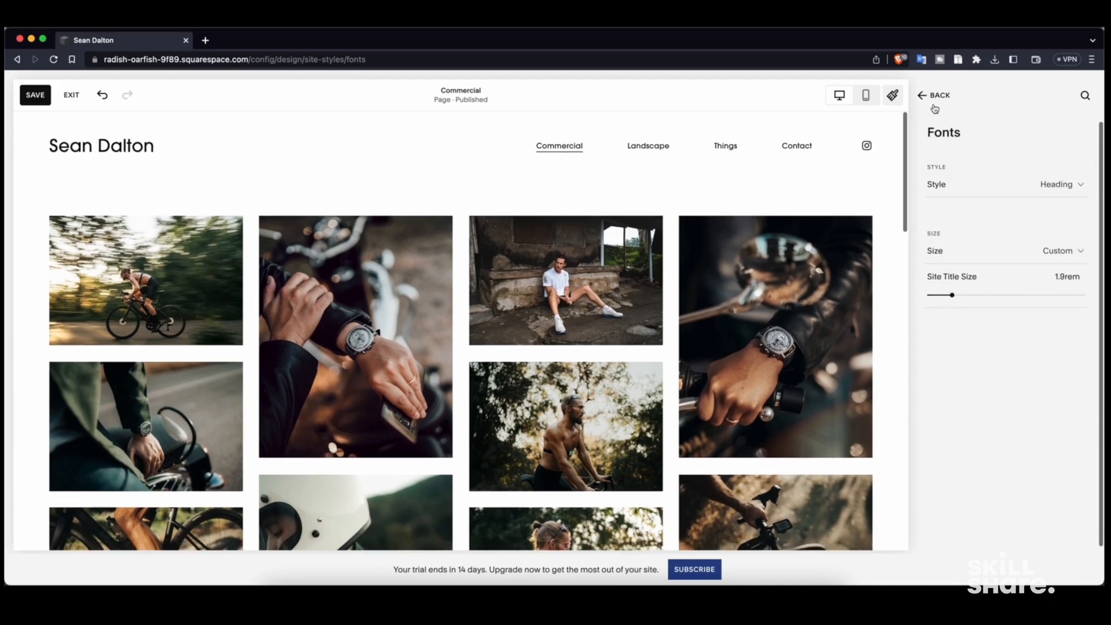
left_click(935, 109)
- Examine the remaining page elements whose text styles can be reassigned, from the header down to the blog layouts
scroll(998, 176, "down", 6)
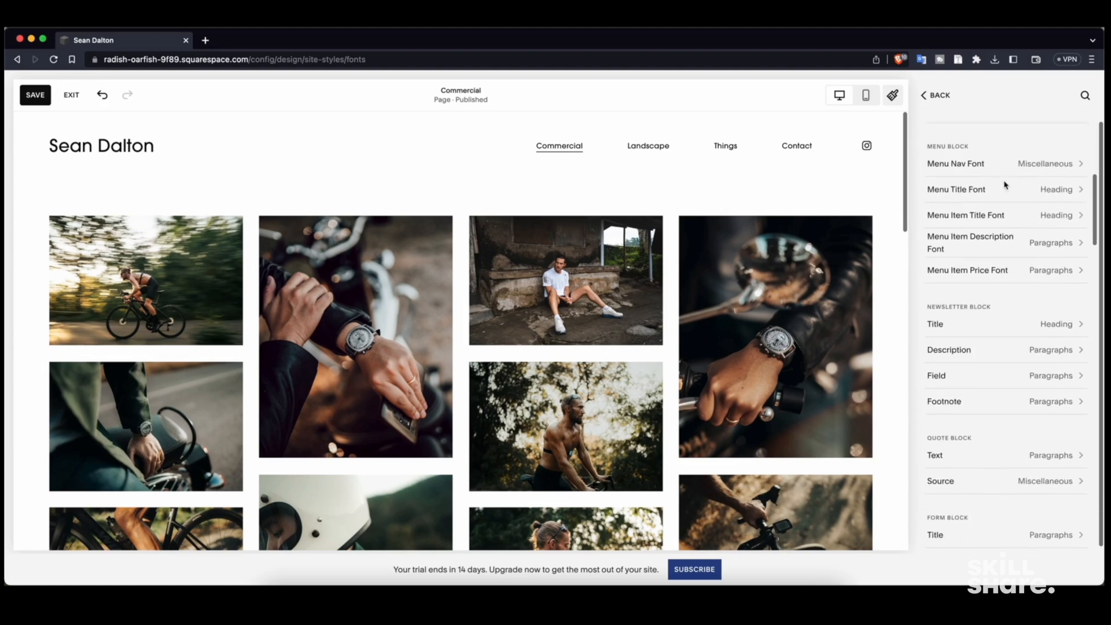
scroll(1005, 185, "down", 1)
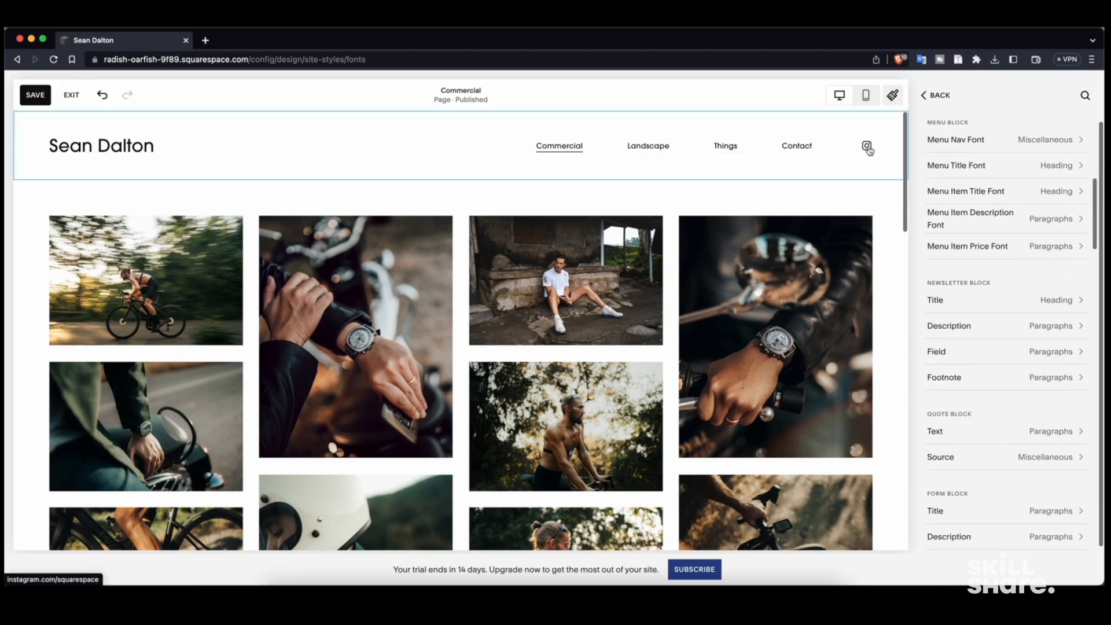
scroll(1017, 242, "down", 10)
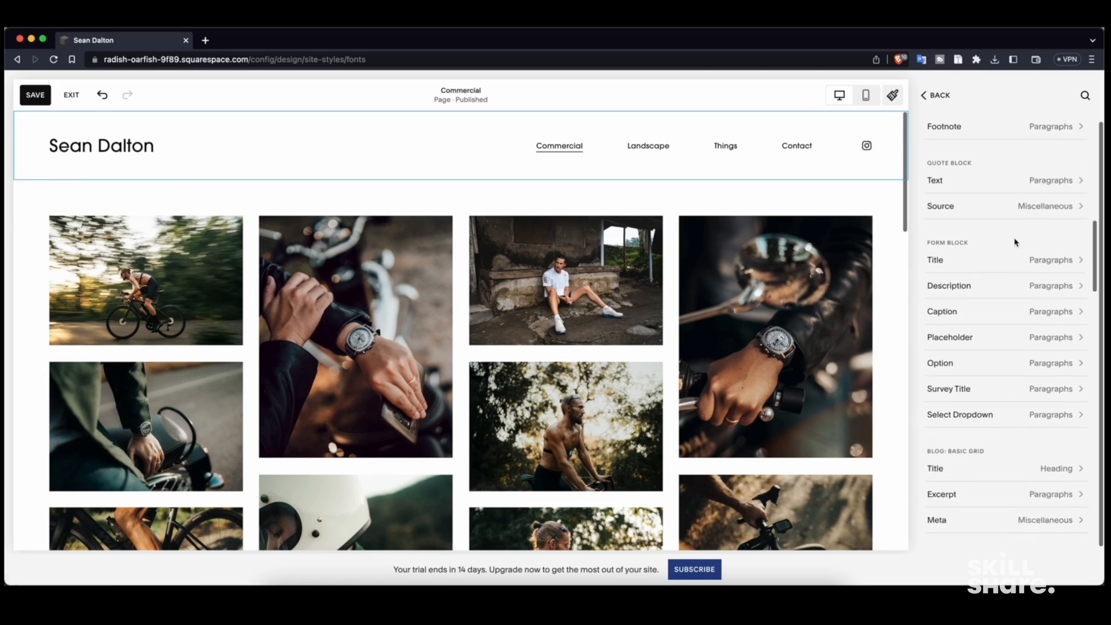
scroll(1016, 242, "down", 10)
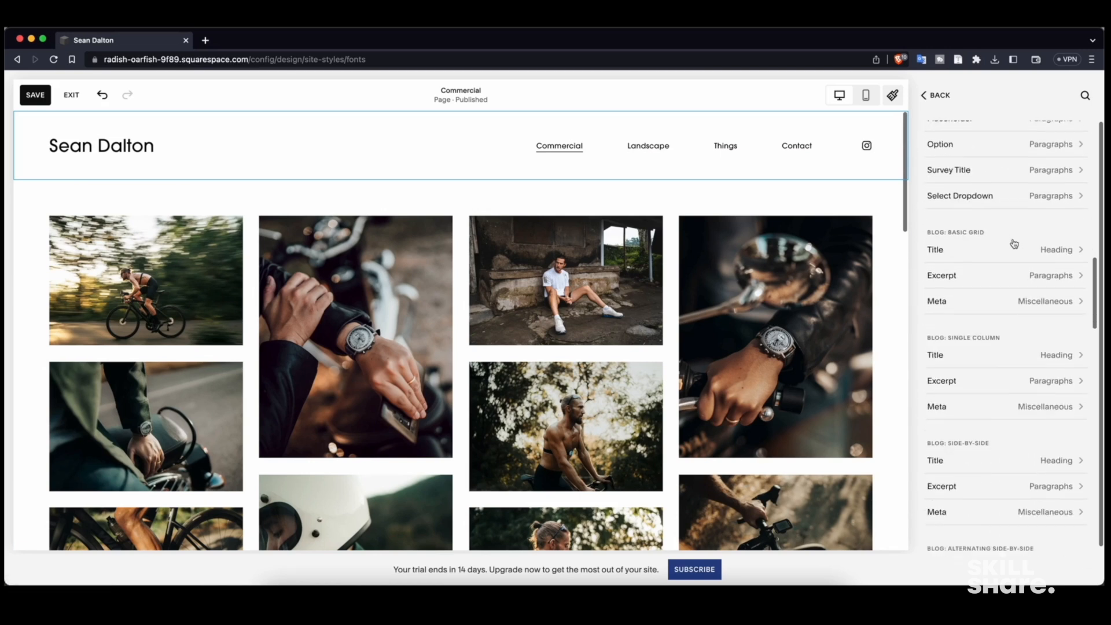
scroll(1015, 243, "up", 20)
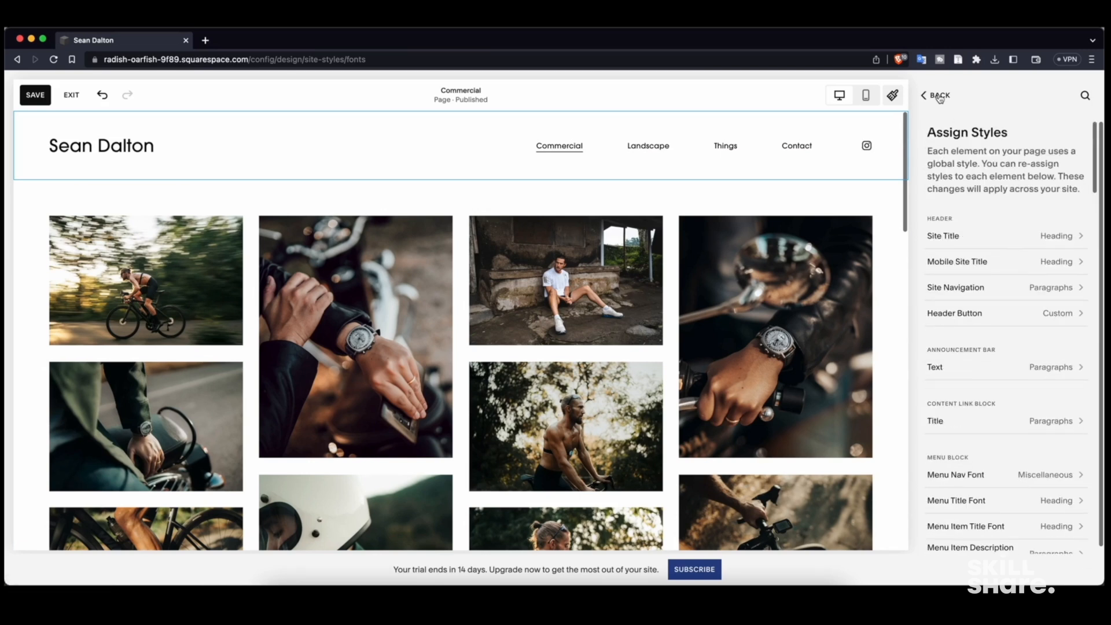
scroll(984, 174, "down", 5)
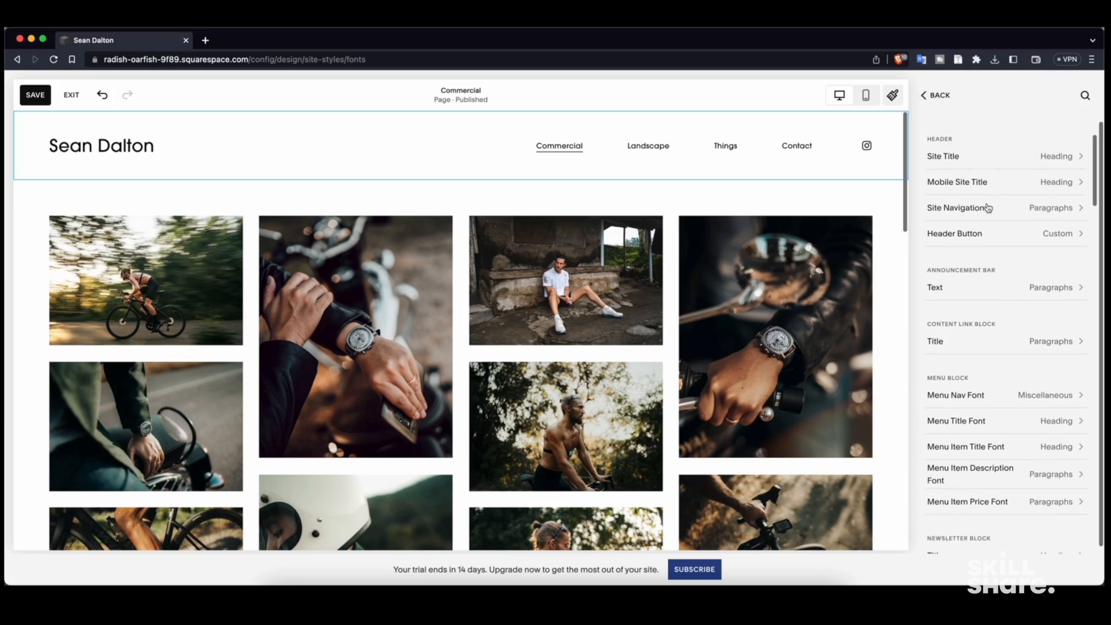
scroll(989, 208, "down", 1)
scroll(987, 209, "up", 2)
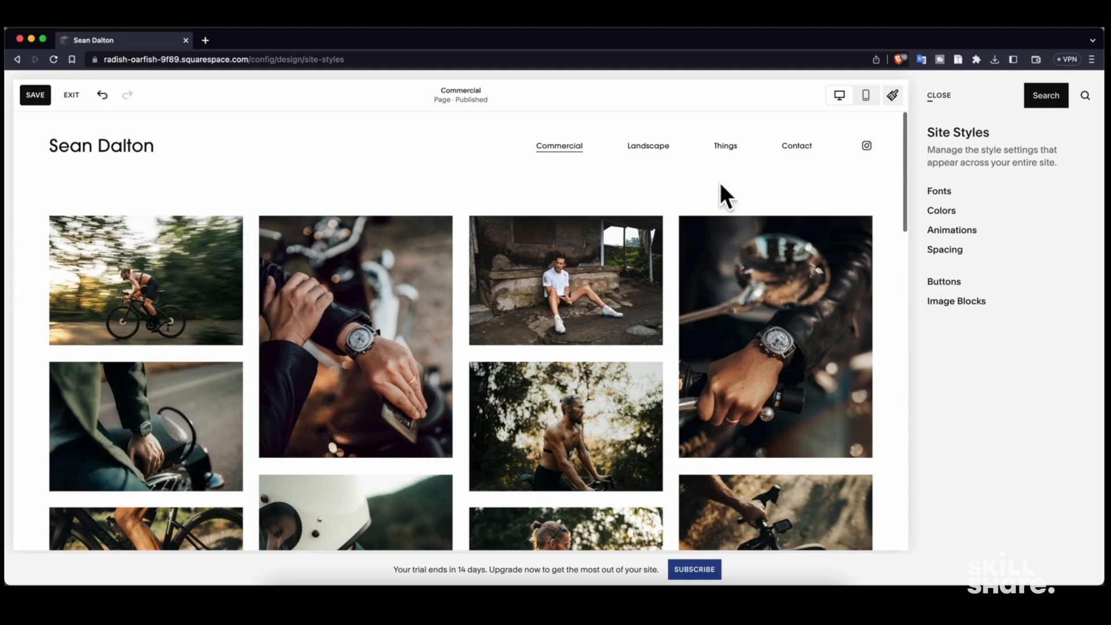
- Leave the site styles, open the site header's element settings, and switch its social links off and on again
left_click(940, 98)
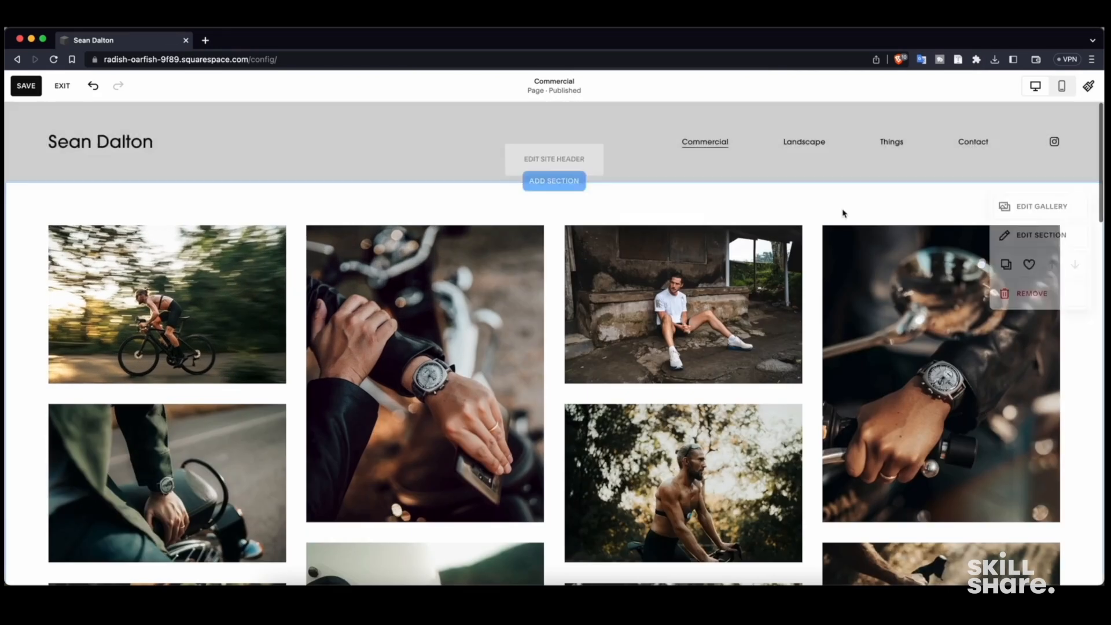
left_click(522, 154)
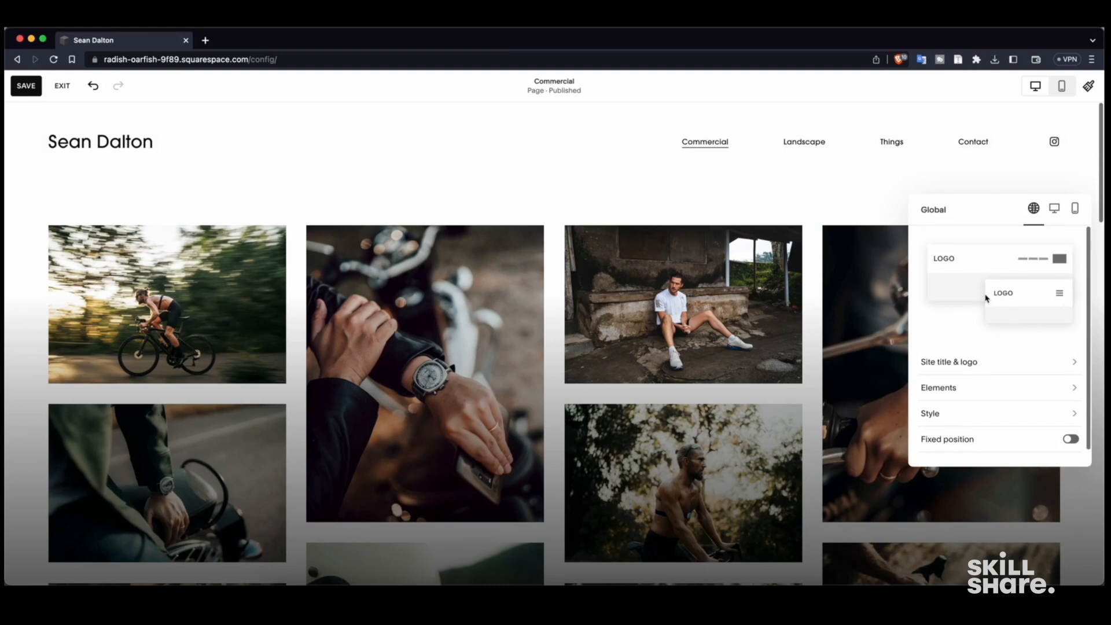
scroll(987, 298, "down", 1)
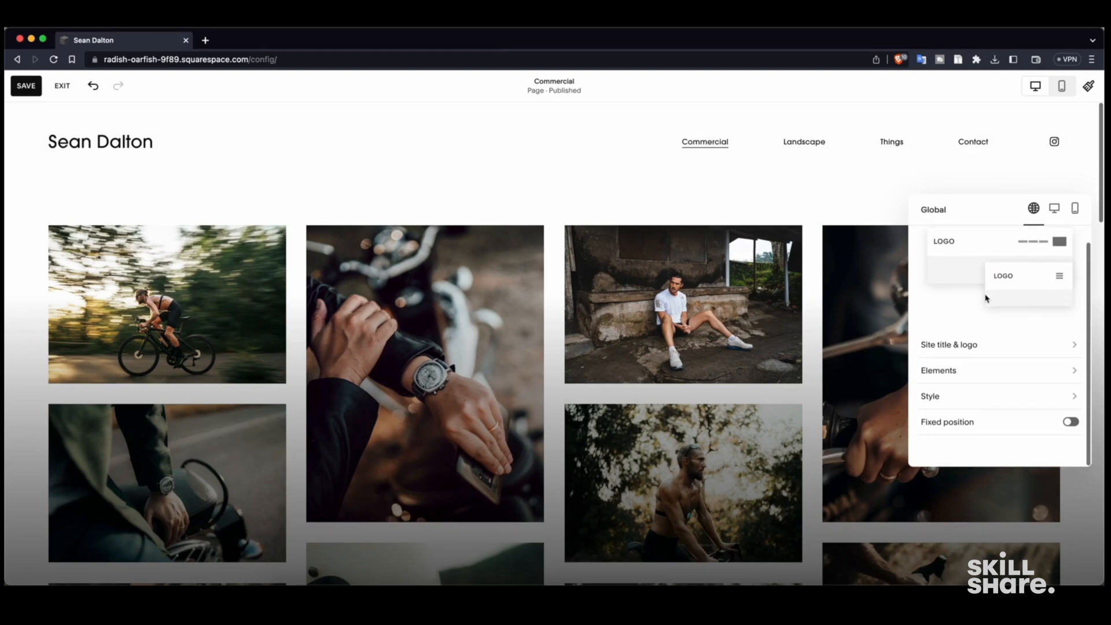
left_click(977, 374)
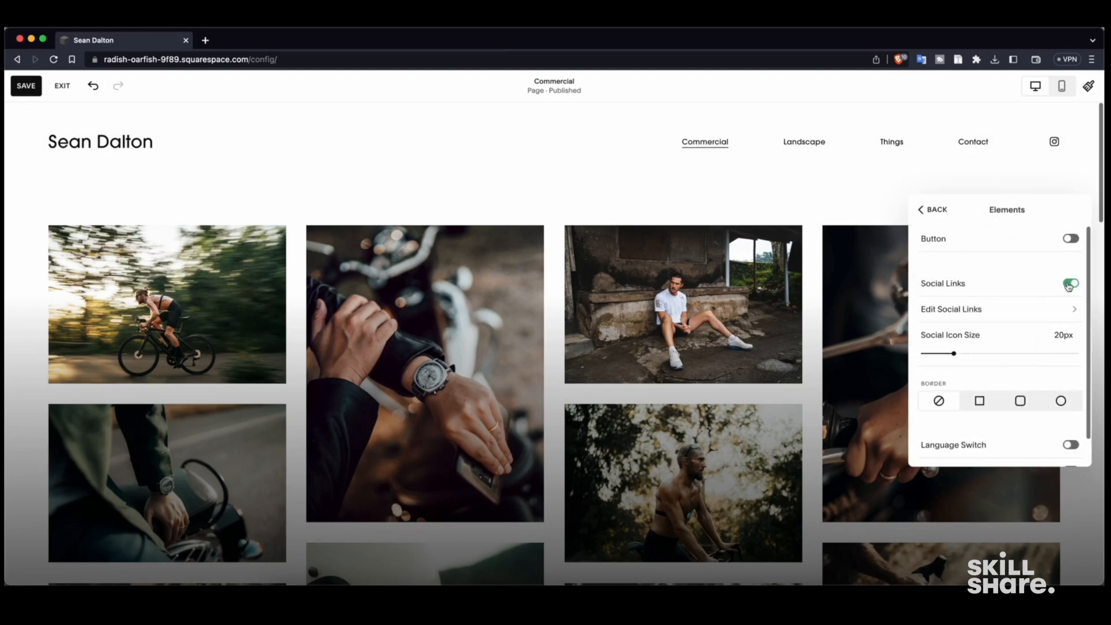
left_click(1080, 284)
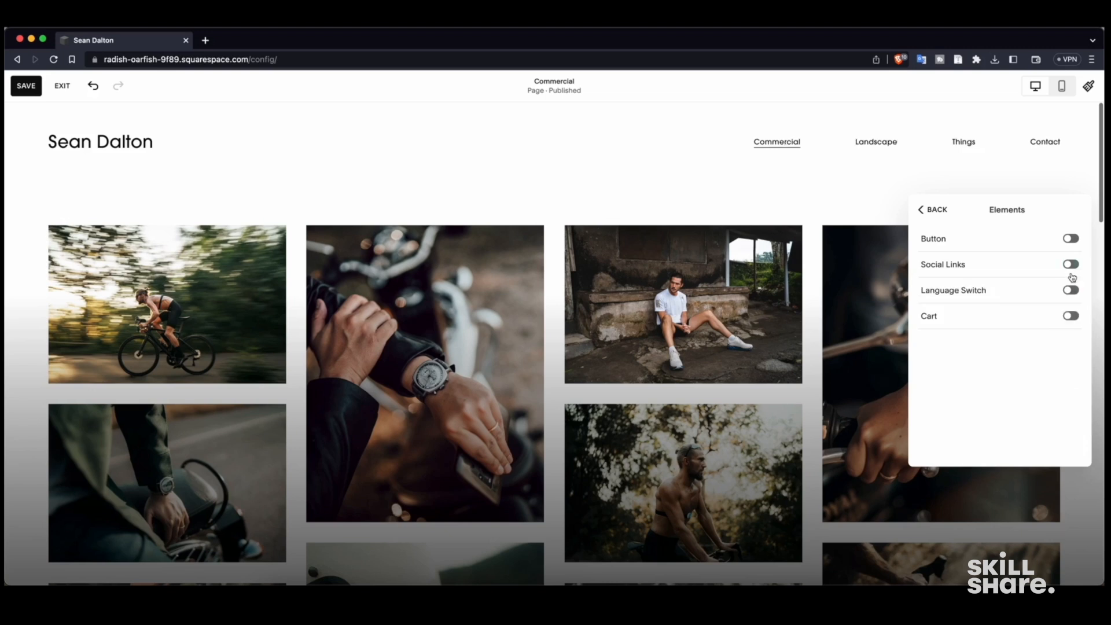
left_click(1071, 264)
- Point the header's Instagram link to the site owner's own profile and add YouTube and email social links
scroll(1066, 284, "down", 1)
left_click(1052, 289)
left_click(1022, 246)
left_click_drag(570, 294, 523, 296)
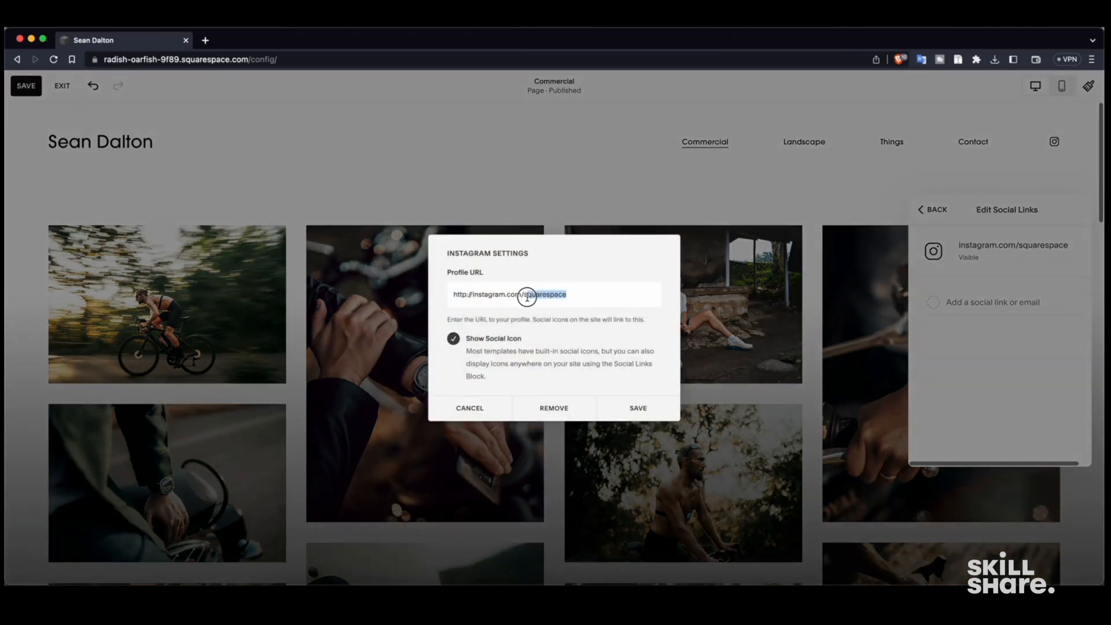
type("seandalt")
left_click(651, 409)
left_click(977, 301)
type("http")
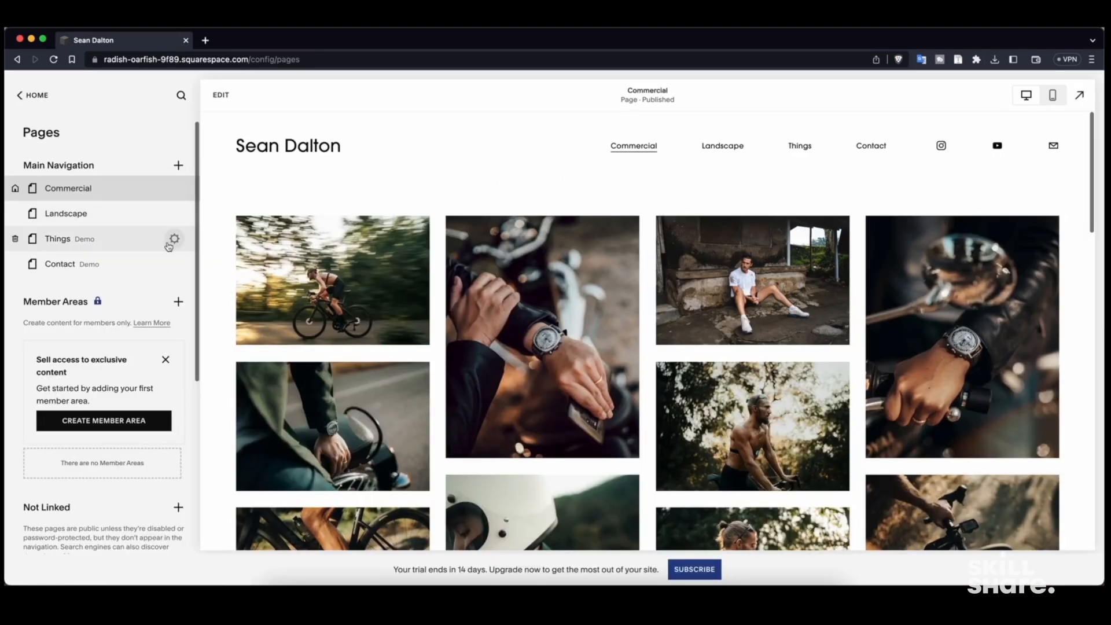
- Remove the demo Things page from the main navigation and delete it
left_click(175, 244)
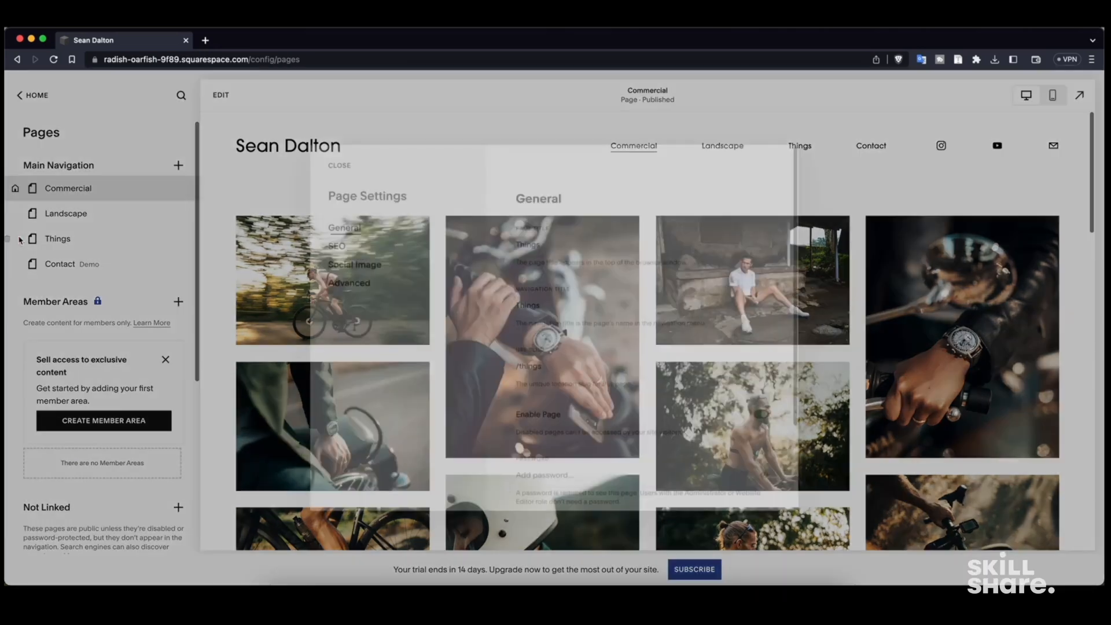
scroll(599, 359, "down", 4)
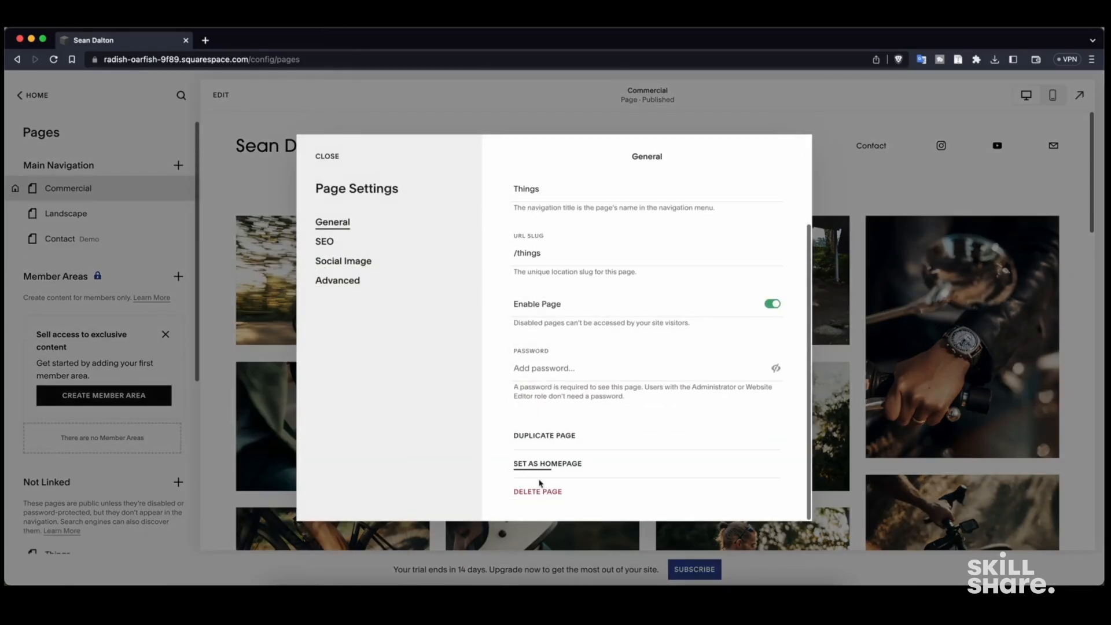
left_click(534, 493)
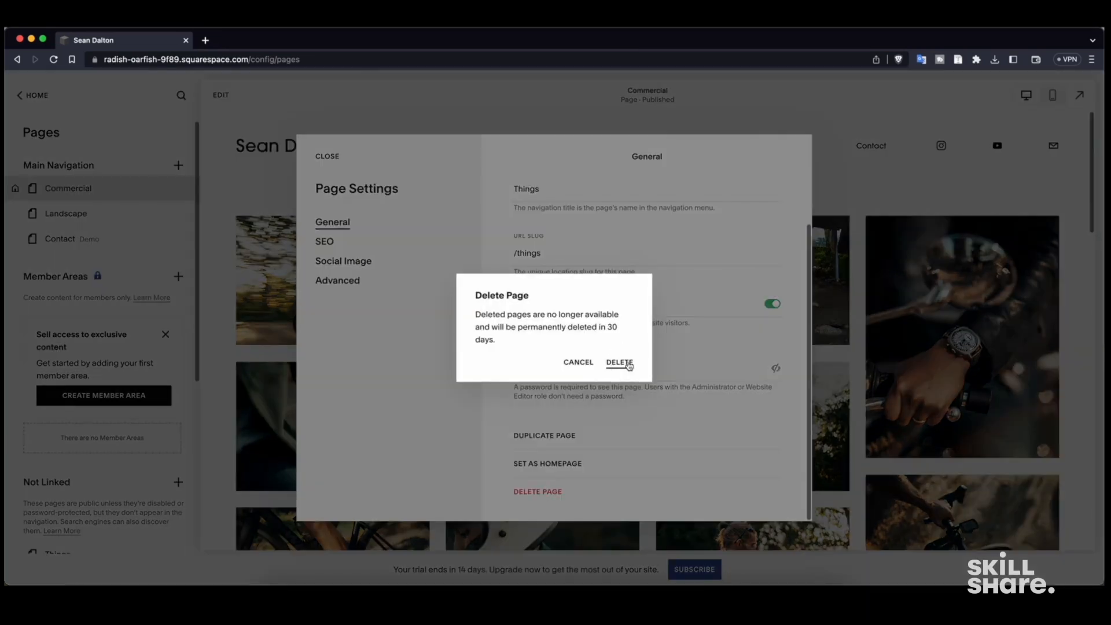
left_click(619, 362)
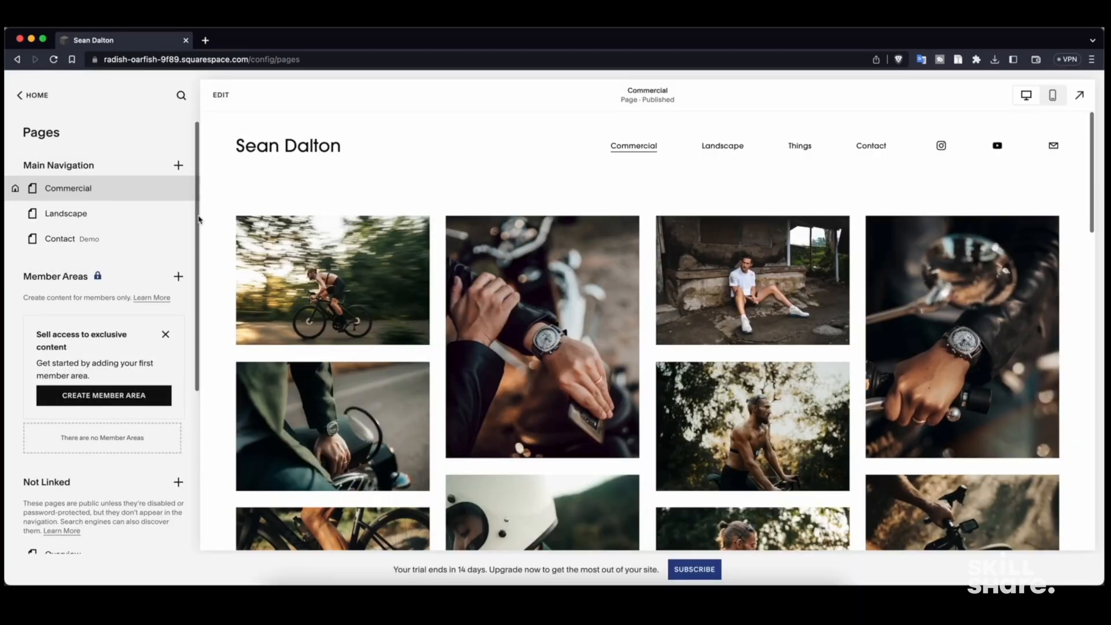
- Move the demo Contact page out of the main navigation into Not Linked and look over its content
left_click(93, 241)
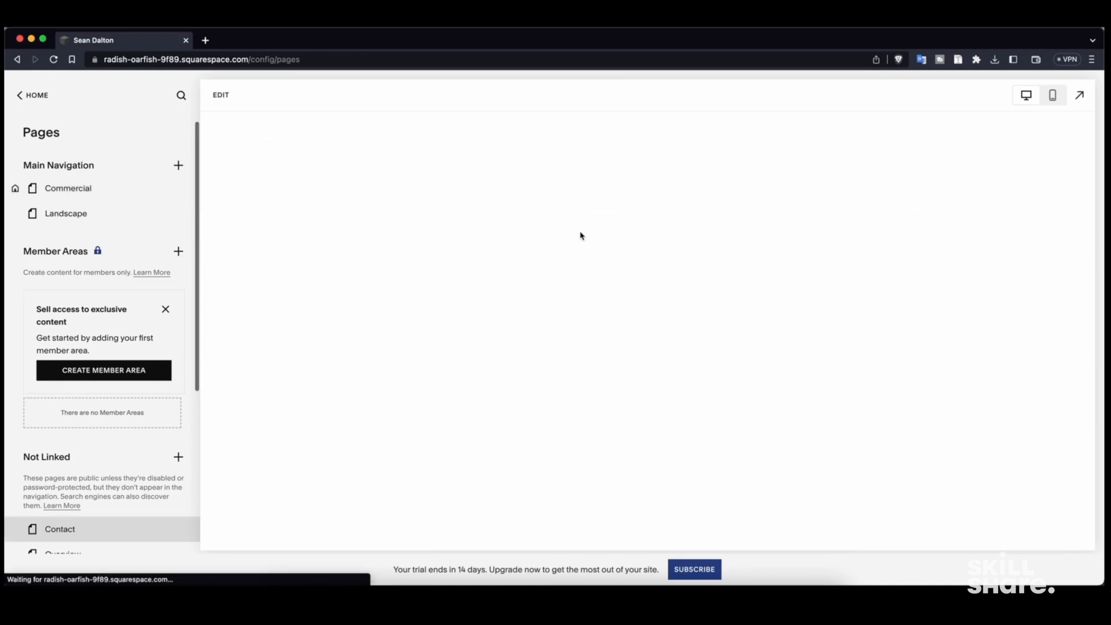
scroll(424, 257, "down", 3)
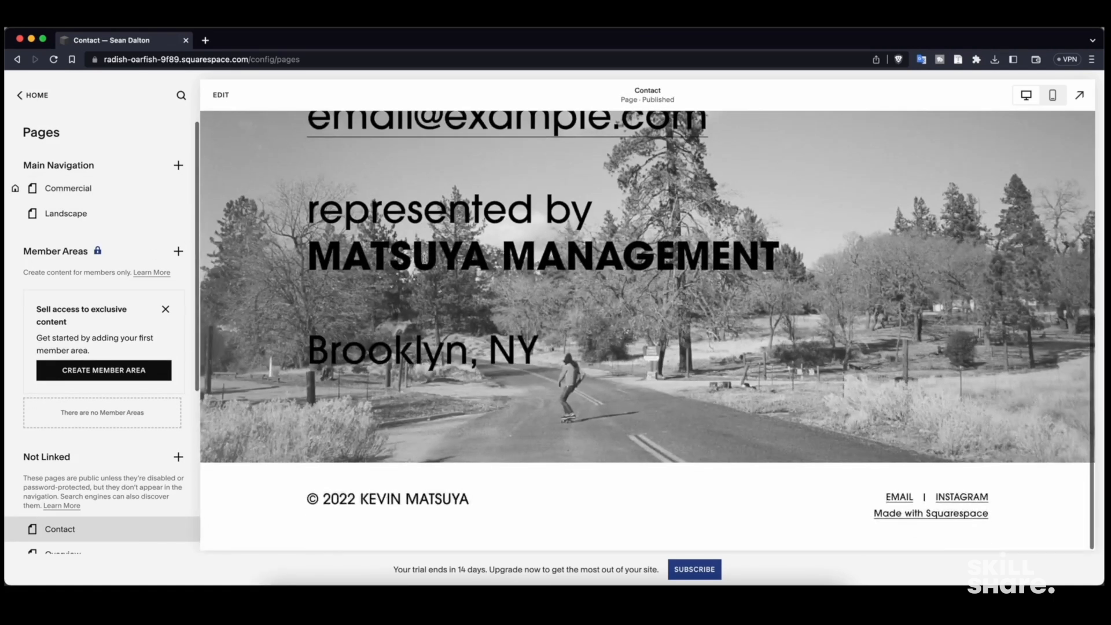
scroll(123, 410, "down", 4)
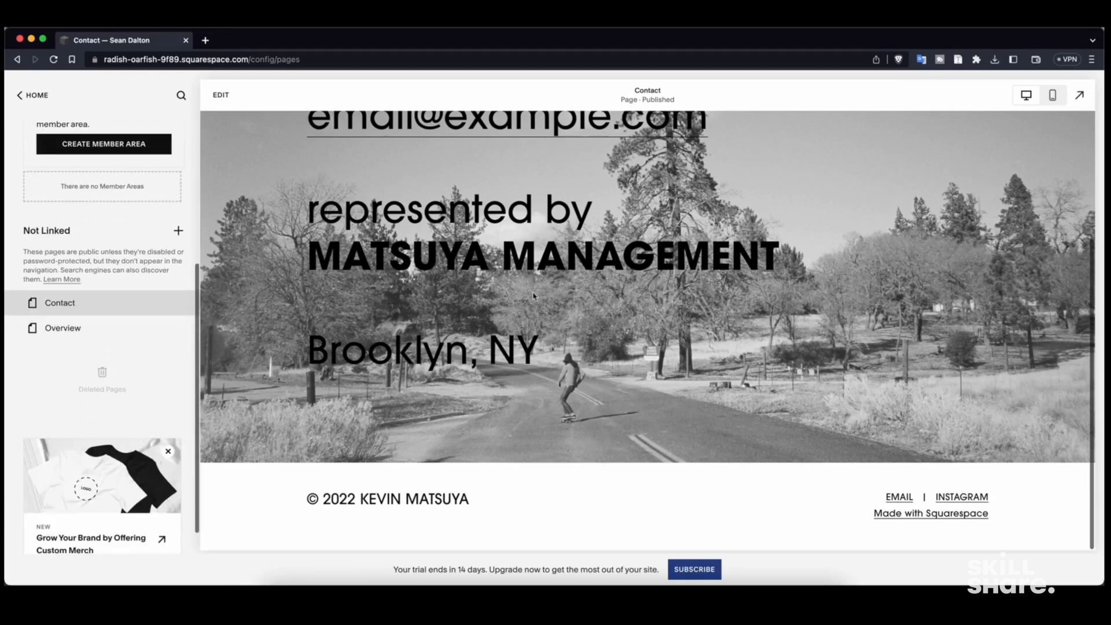
- Add a page to the main navigation using the About layout with text beside a lake photo, and name it About
scroll(550, 295, "up", 3)
scroll(826, 264, "down", 3)
scroll(592, 262, "up", 3)
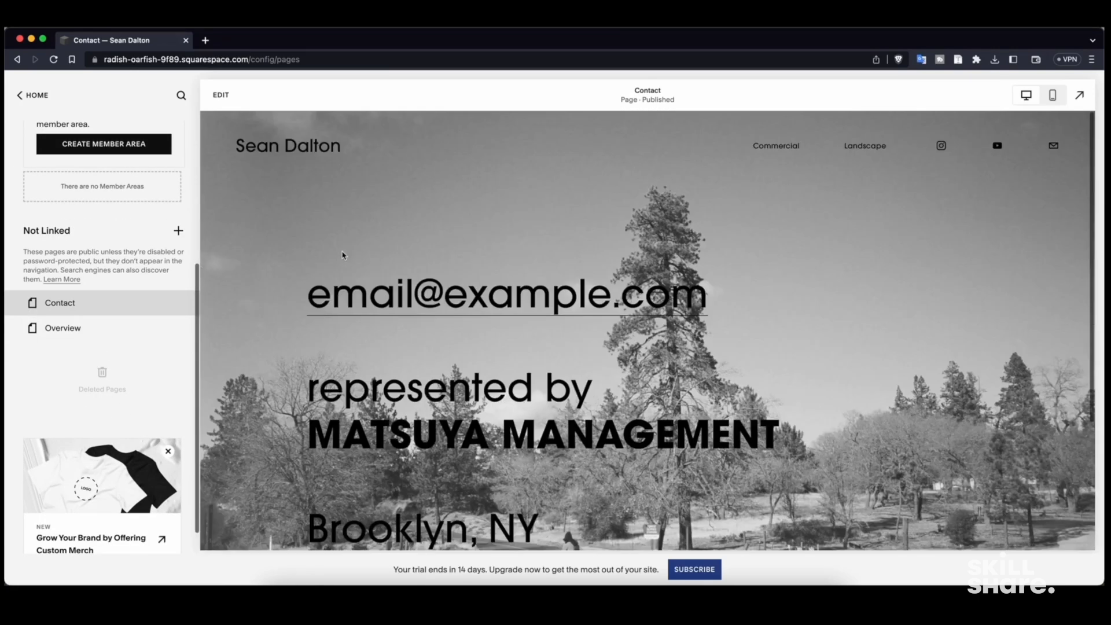
scroll(98, 311, "up", 2)
scroll(97, 311, "up", 3)
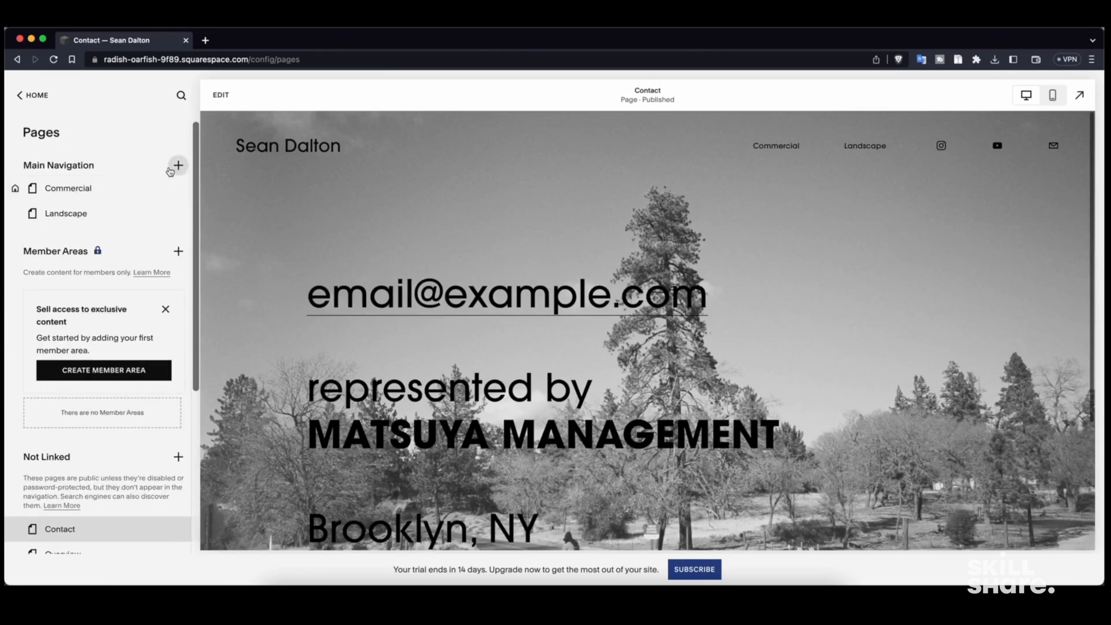
left_click(179, 167)
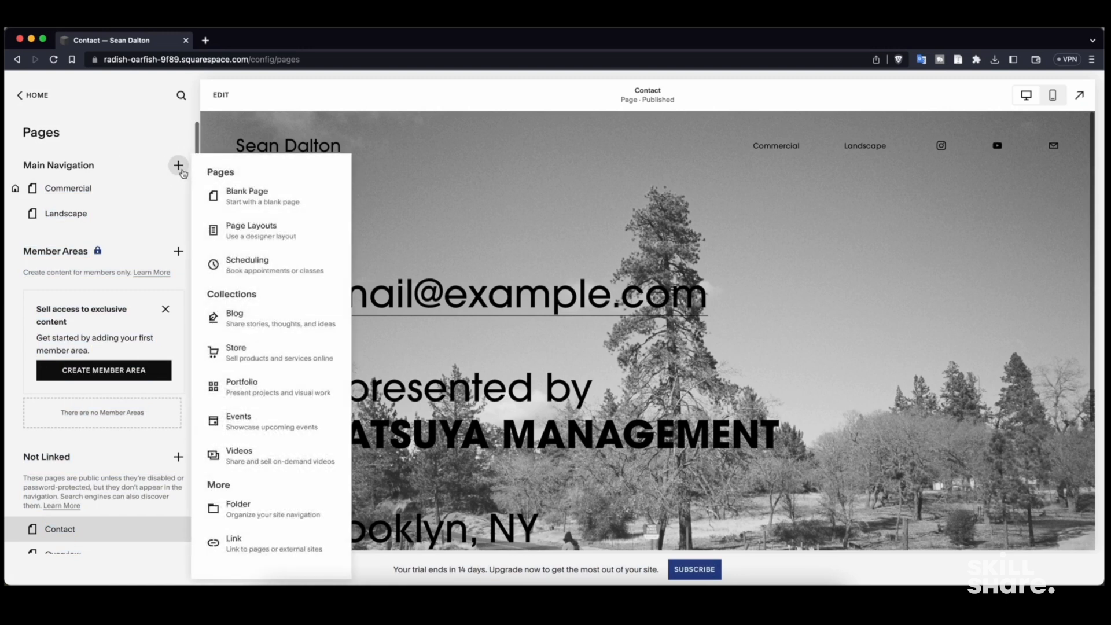
left_click(294, 235)
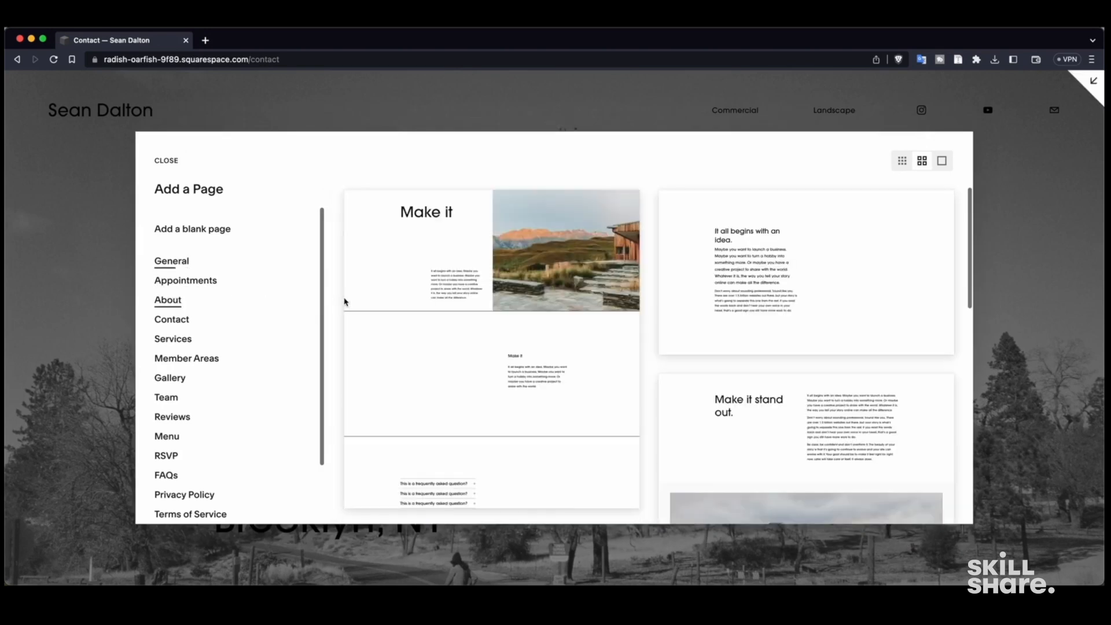
scroll(650, 308, "down", 5)
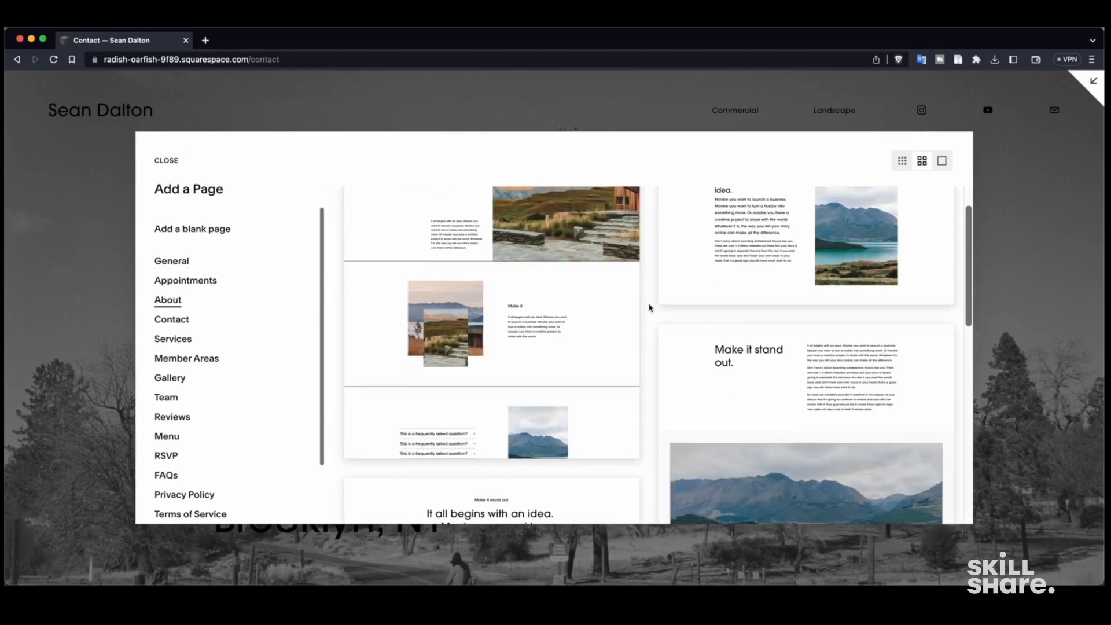
scroll(649, 308, "down", 7)
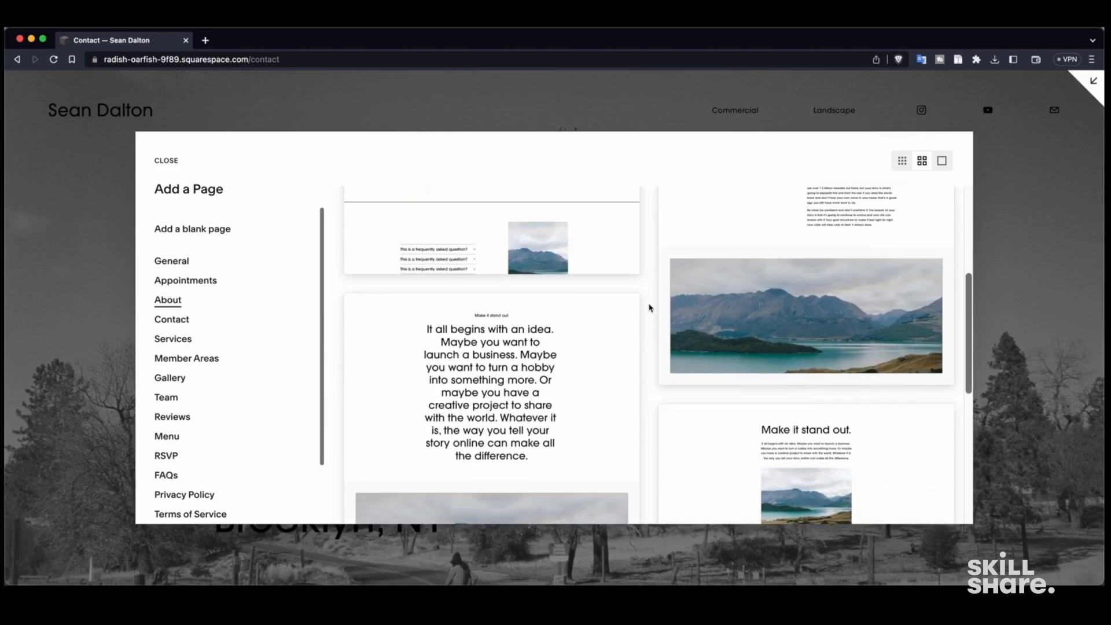
scroll(650, 308, "up", 10)
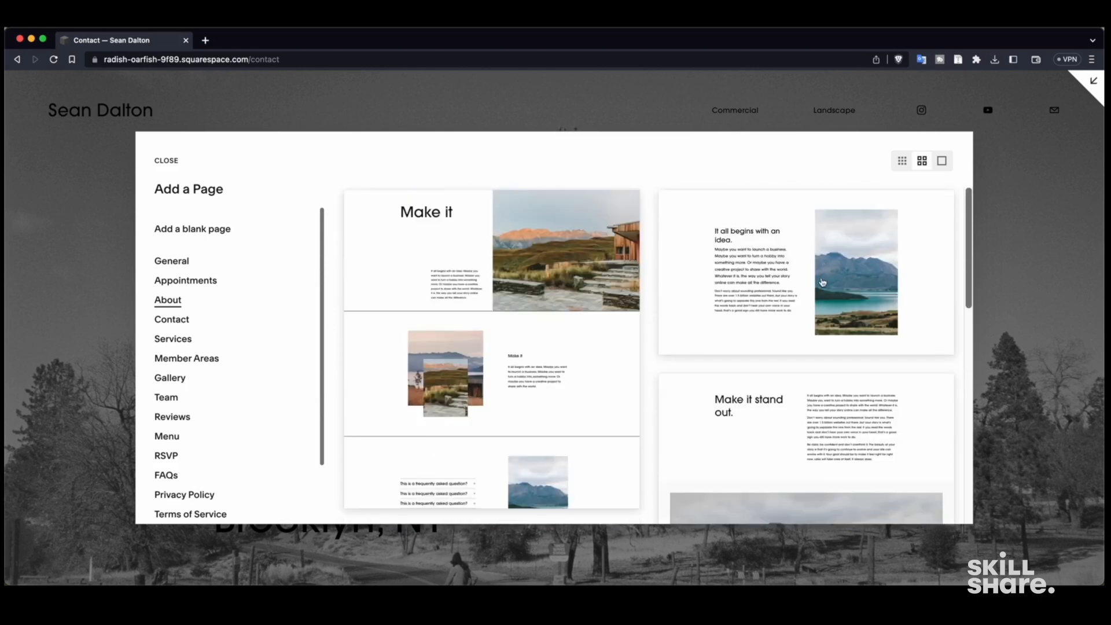
left_click(823, 283)
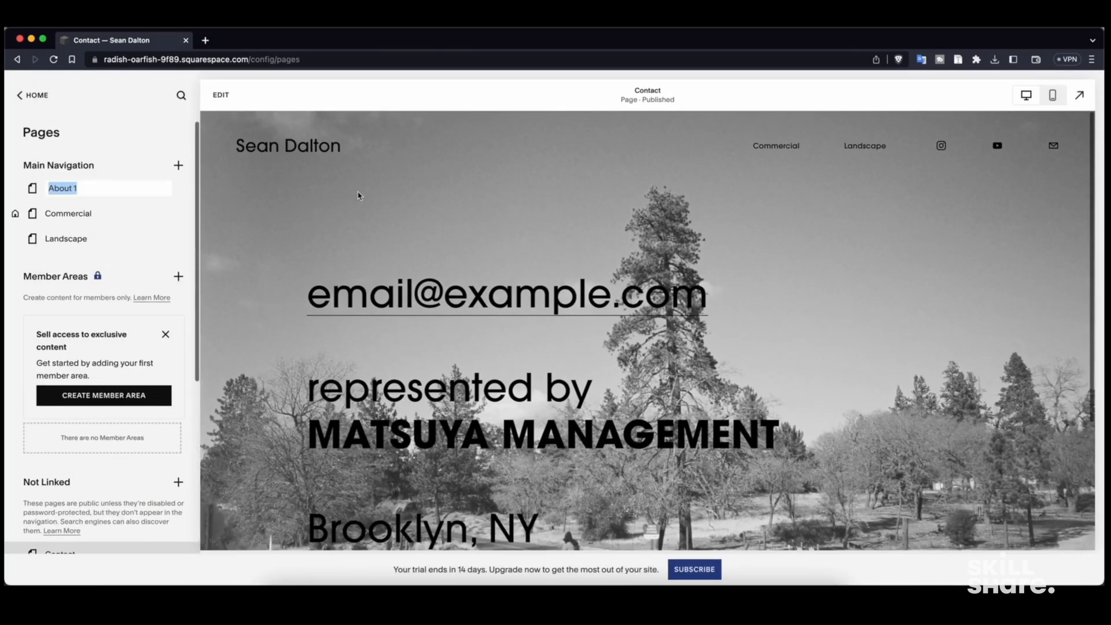
type("About")
key("Return")
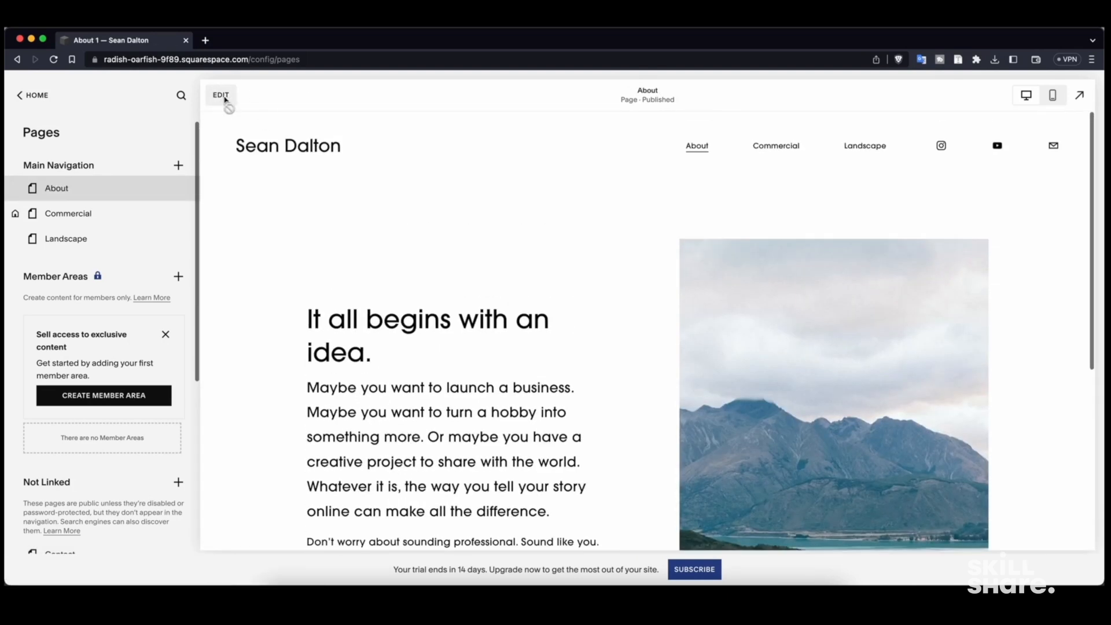
- Open the About page for editing and replace its heading with "Hey, I'm", the site owner's first name and an exclamation mark
left_click(222, 96)
left_click(370, 306)
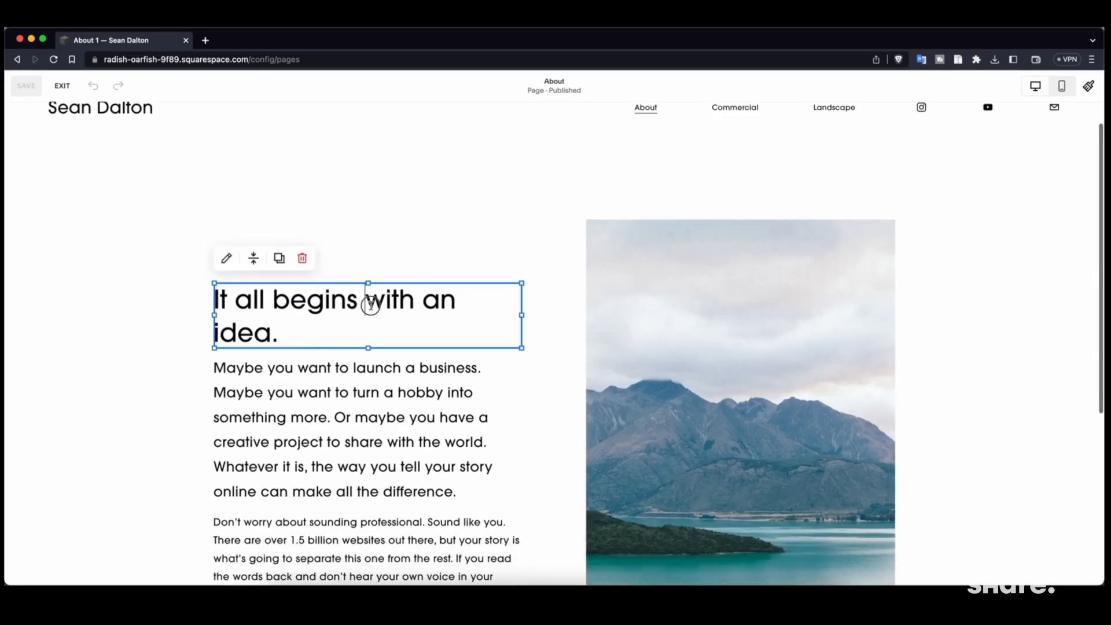
triple_click(371, 306)
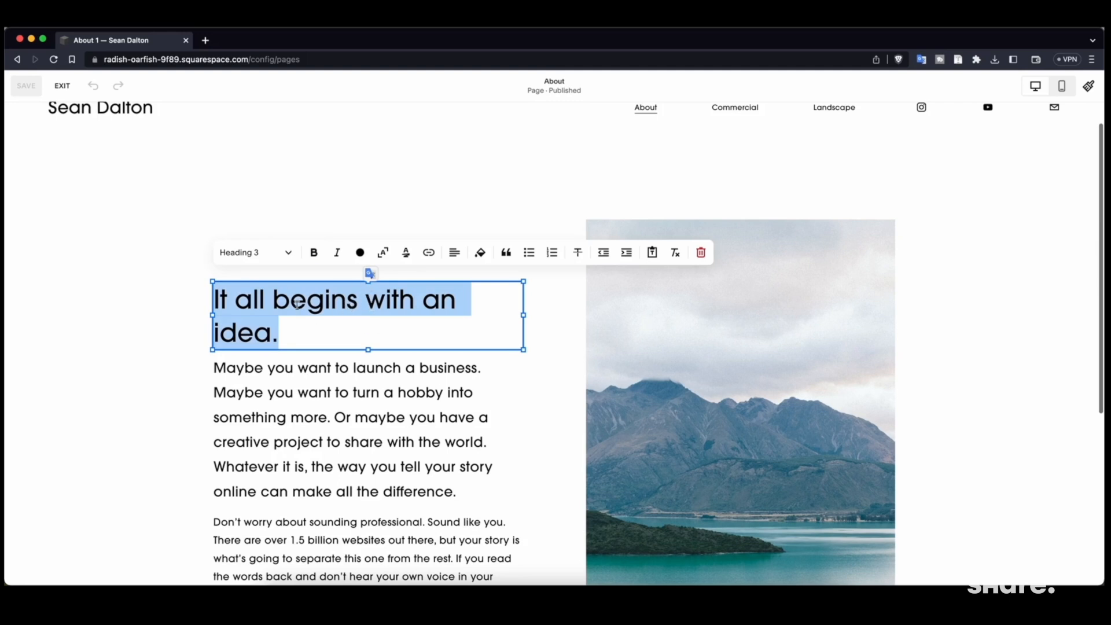
type("Hey, I")
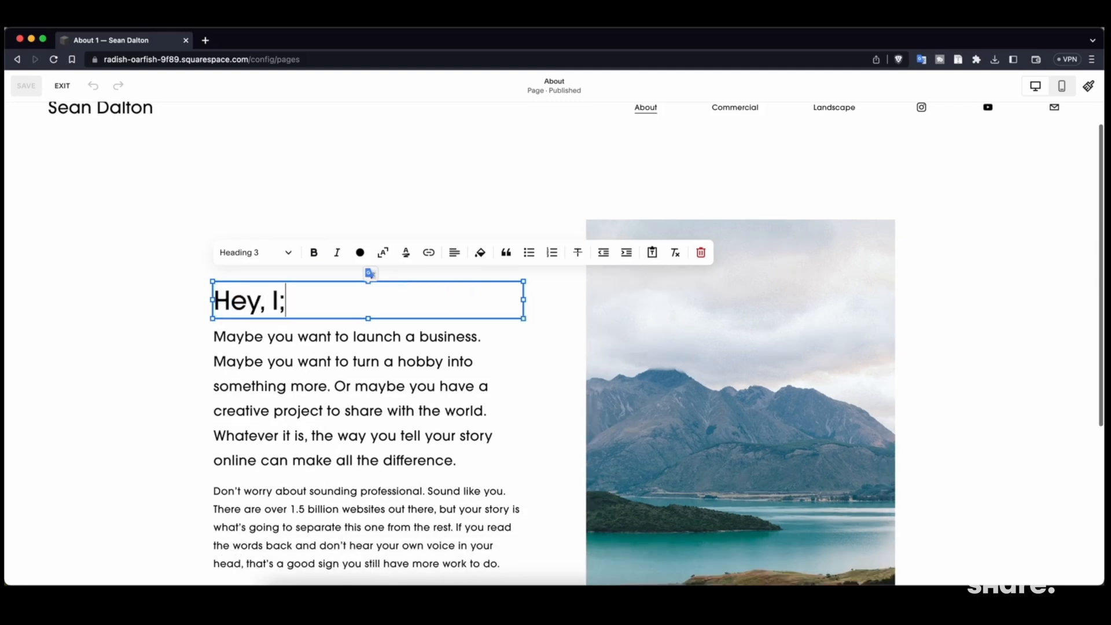
type("'m Sean!")
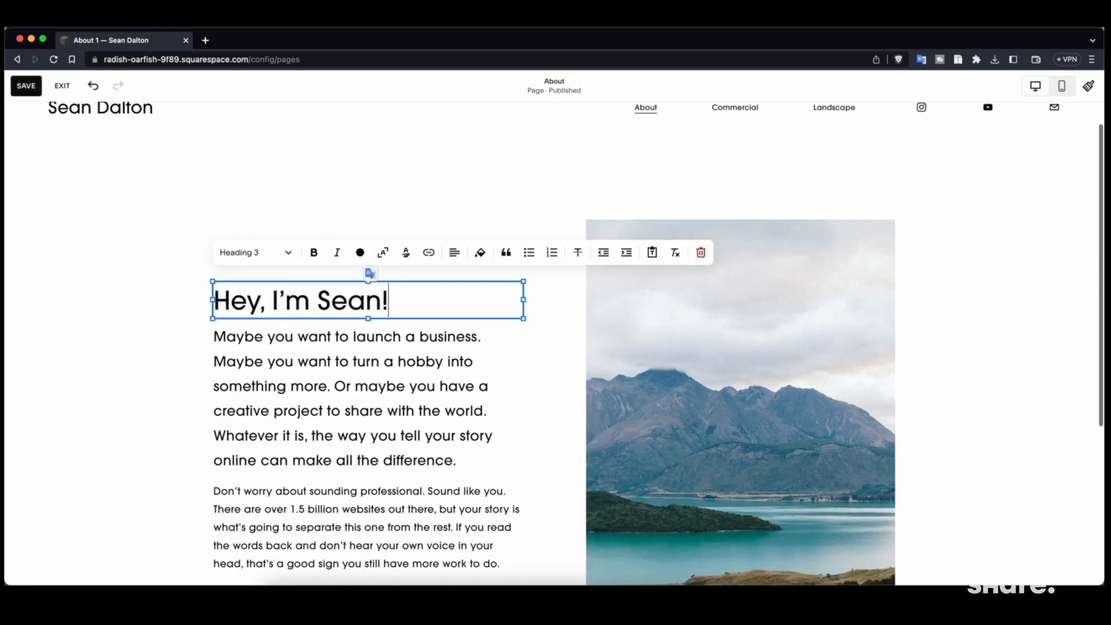
- Replace the first demo paragraph under the heading with "I'm a professional travel photographer based in Bali, Indonesia."
triple_click(328, 380)
key("BackSpace")
type("I;")
type("m a profes")
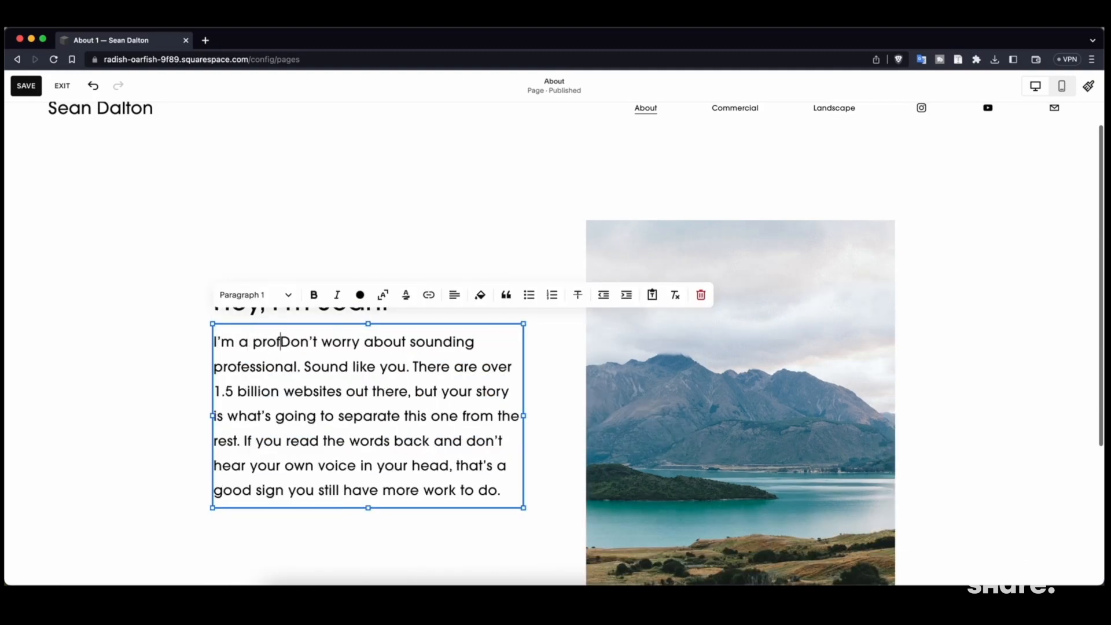
type("sional travel photograp")
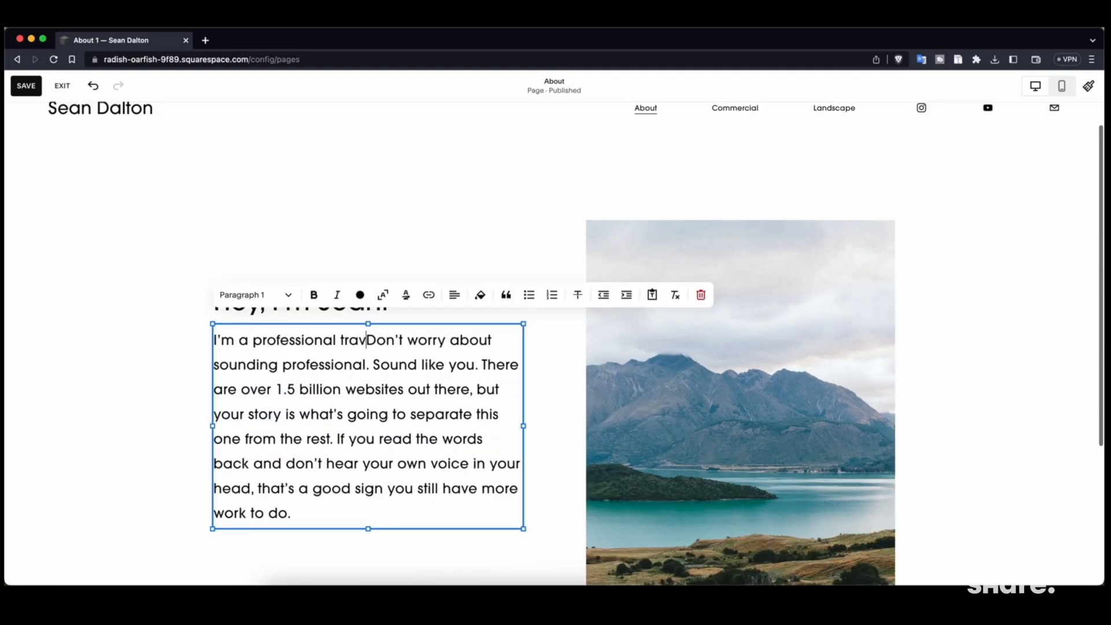
type("her based in Bali")
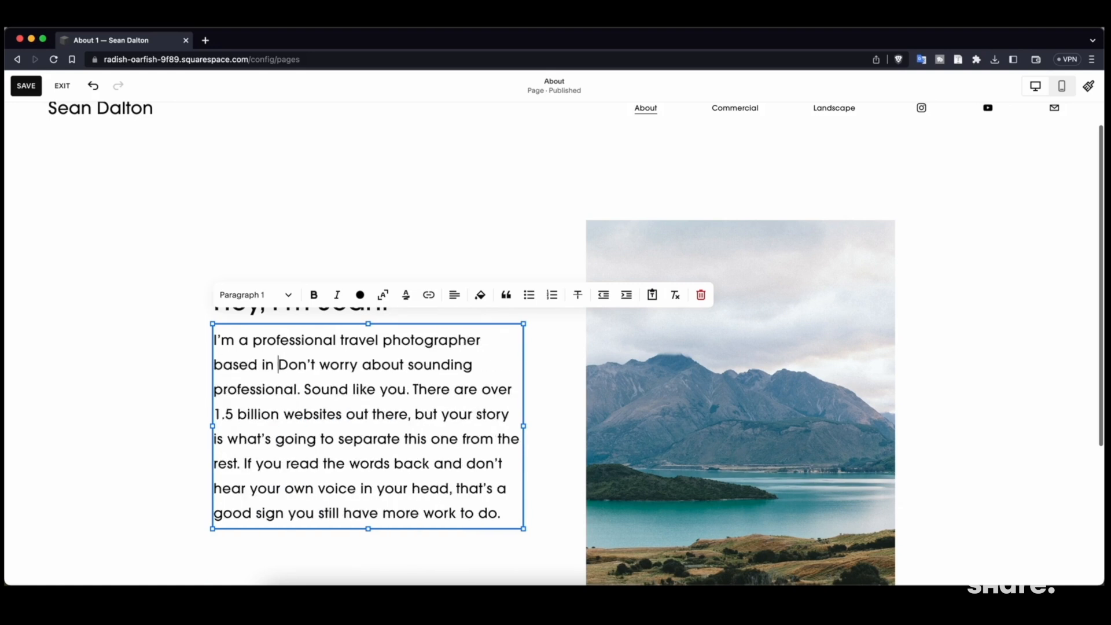
key("BackSpace")
type(", Indonesia.")
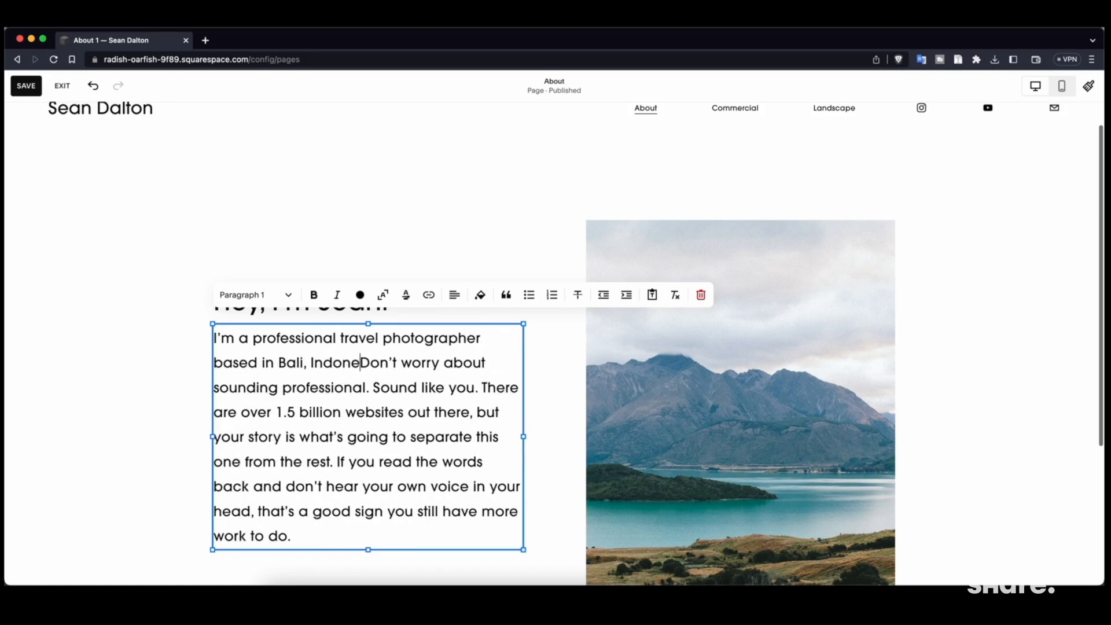
left_click(57, 405)
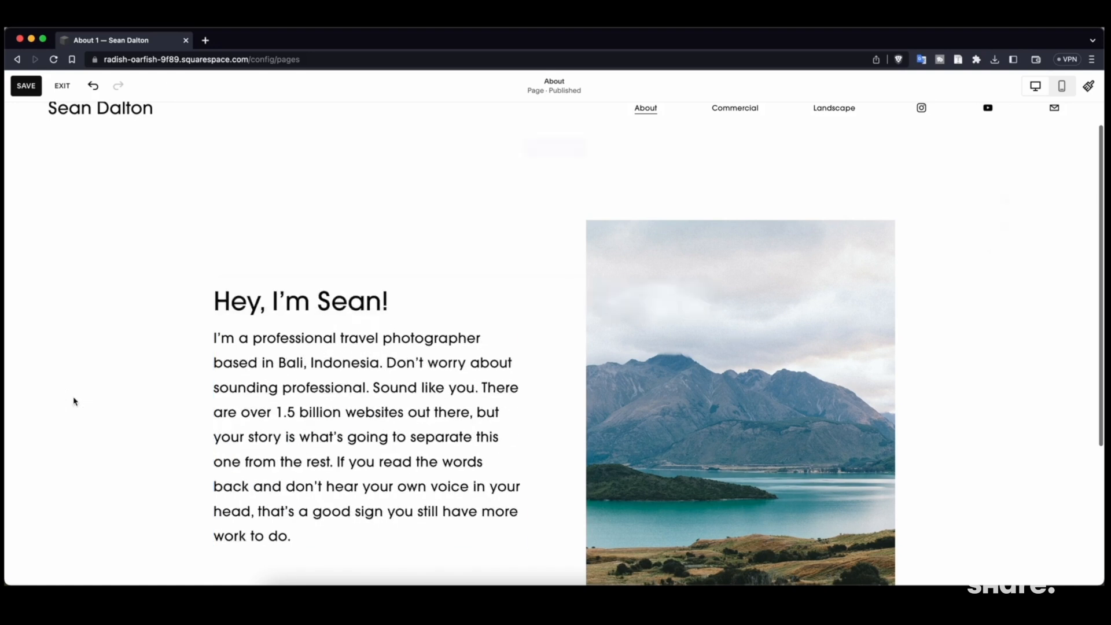
- Replace the About page's demo lake image with a portrait of the photographer holding a camera
scroll(802, 348, "down", 2)
left_click(795, 344)
left_click(607, 124)
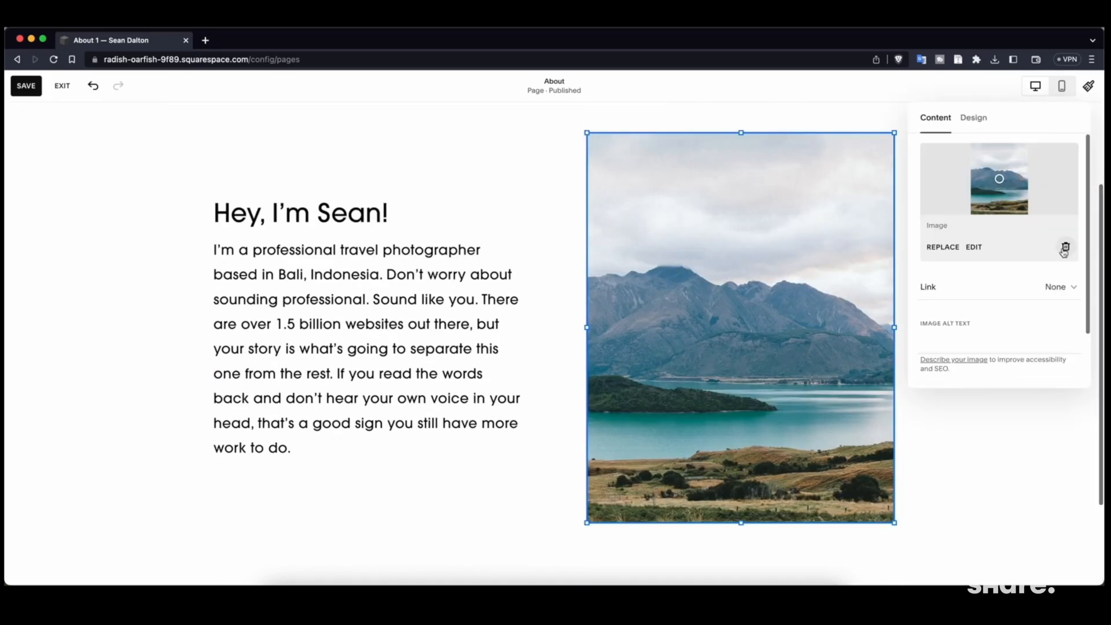
left_click(1064, 252)
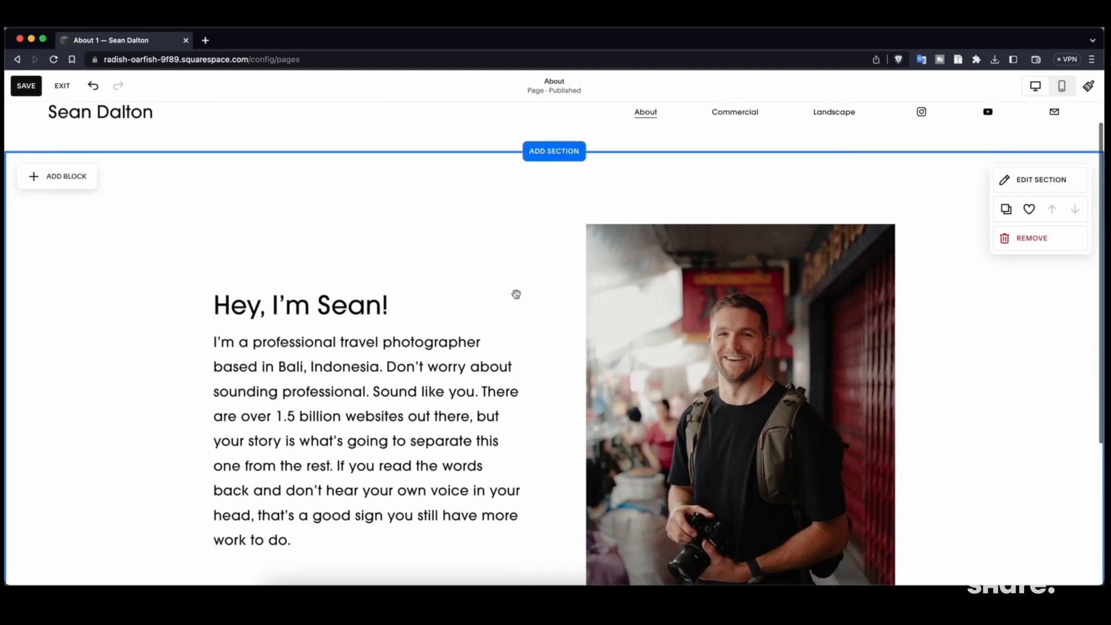
- Add a Contact section below the portrait, using the "Contact us." layout with contact details beside a message form
scroll(554, 220, "down", 4)
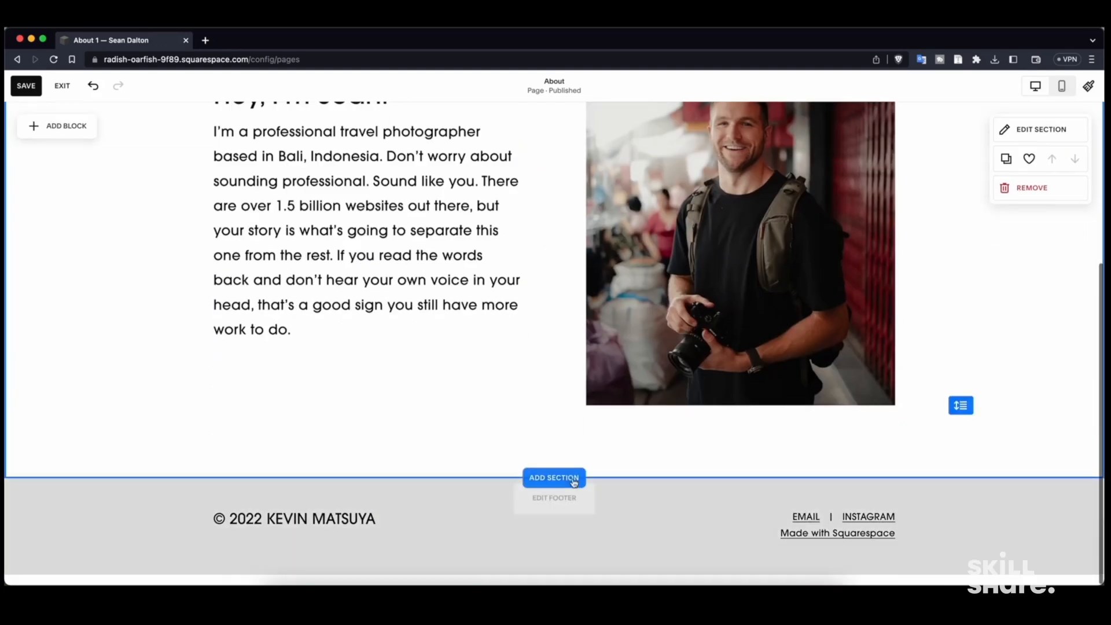
left_click(543, 477)
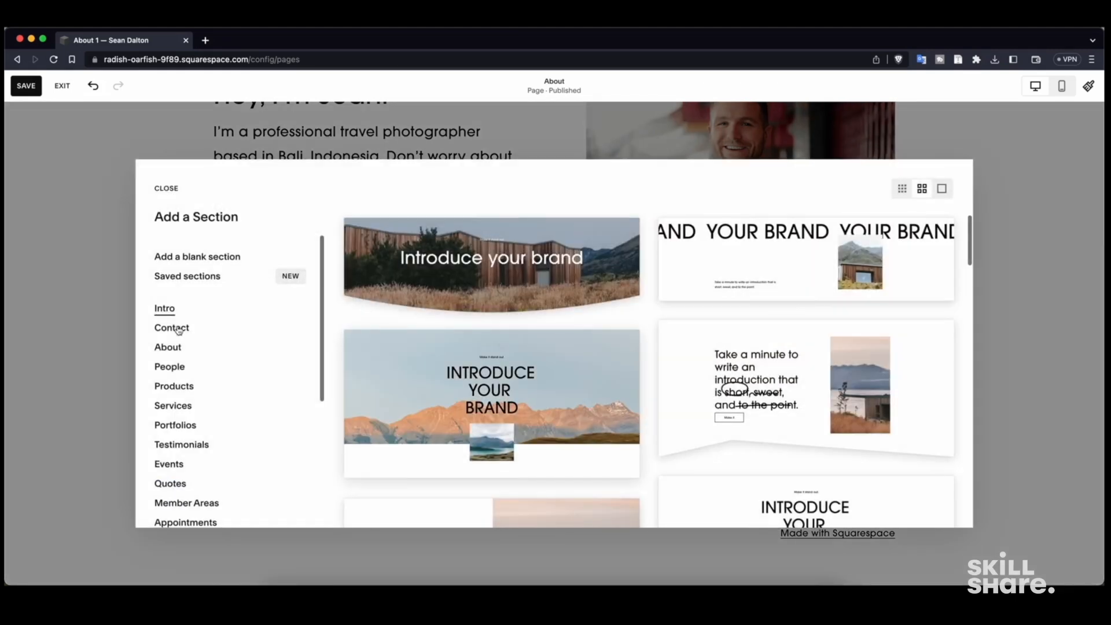
left_click(204, 331)
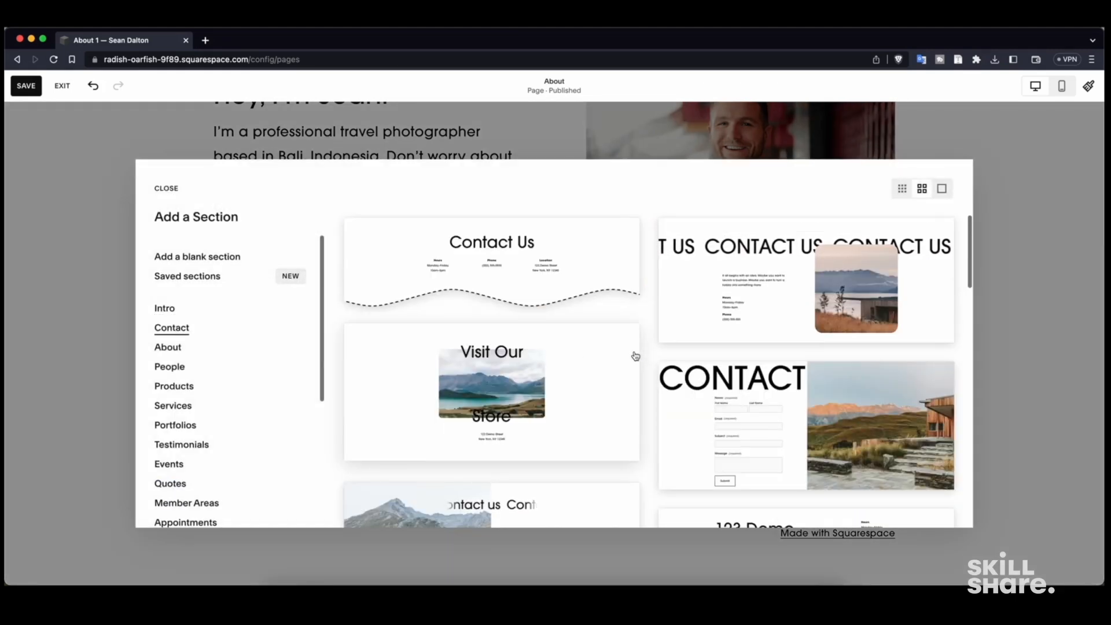
scroll(642, 357, "down", 1)
scroll(768, 370, "down", 5)
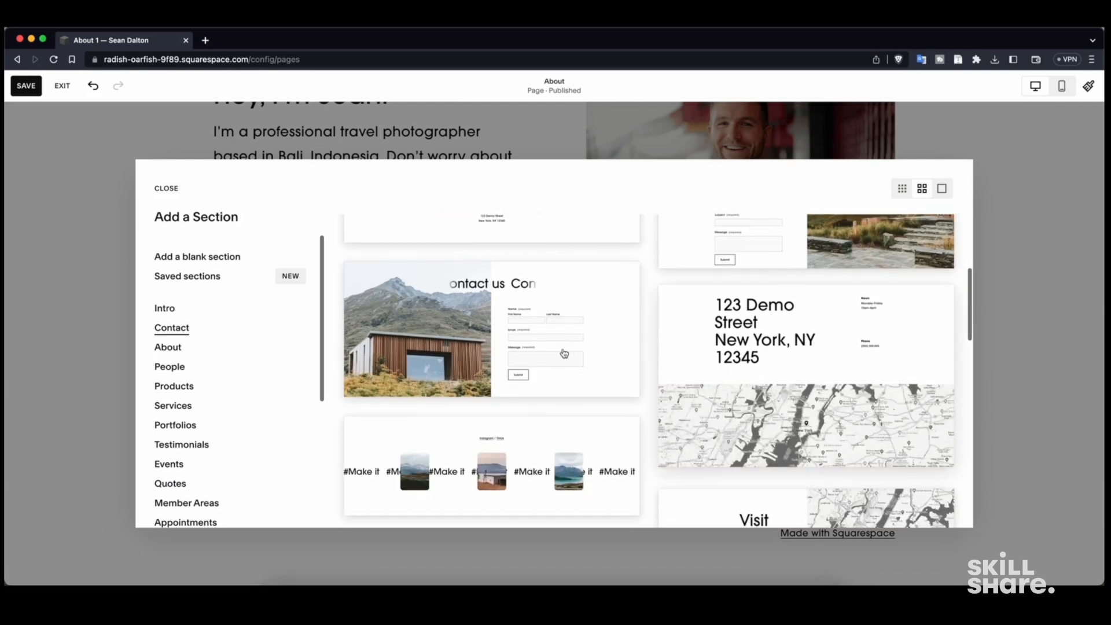
scroll(616, 355, "down", 4)
scroll(624, 355, "down", 6)
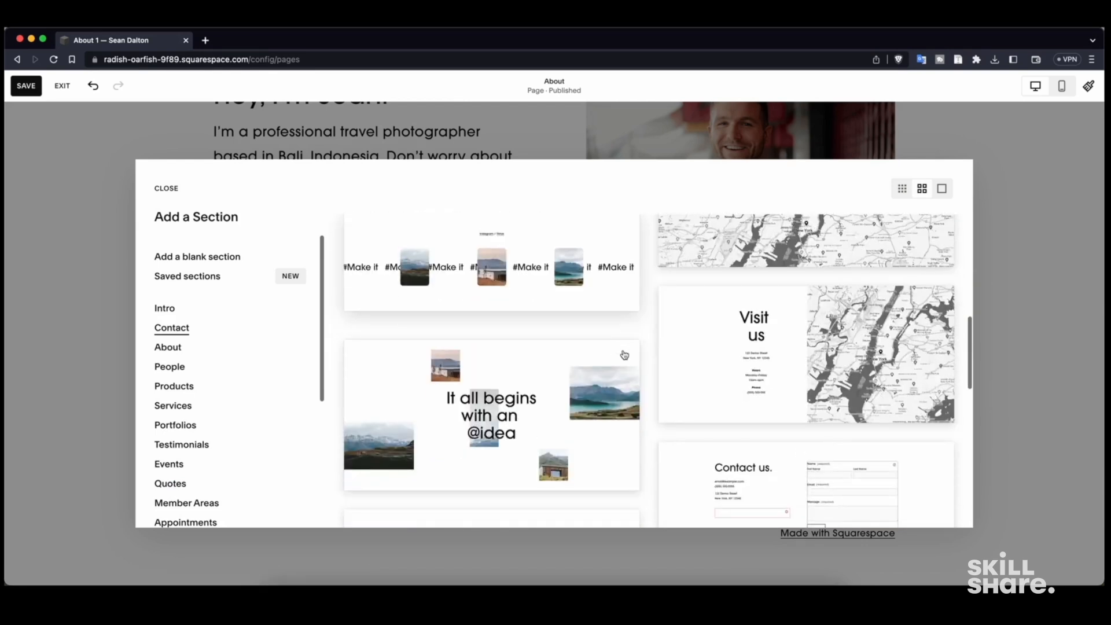
scroll(805, 385, "down", 1)
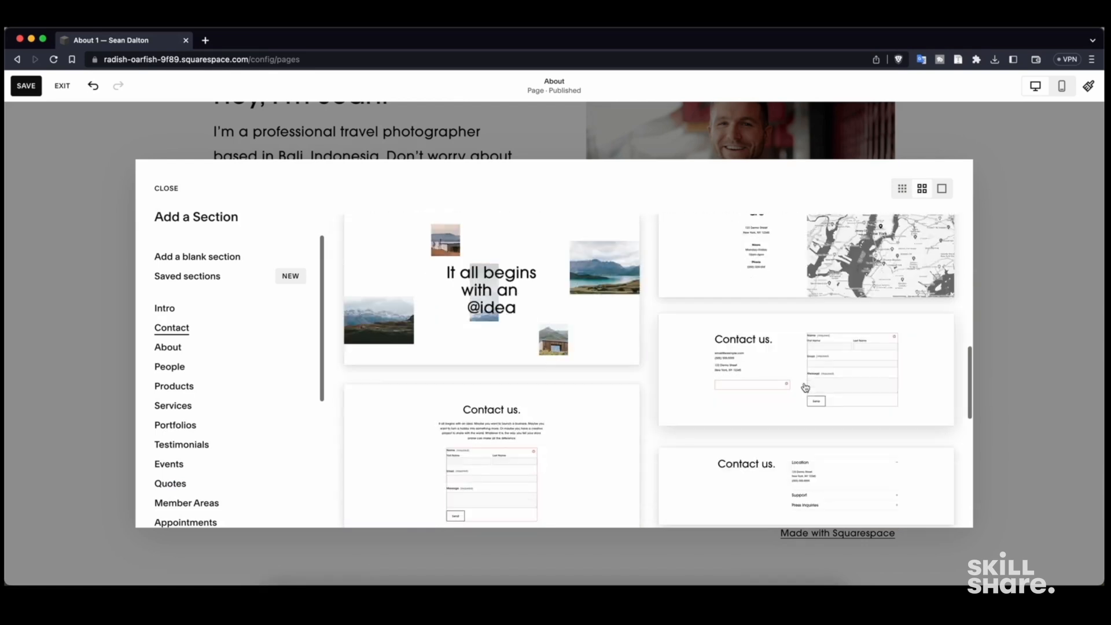
- Replace the contact section's heading with "Interested in working with me?"
left_click_drag(427, 234, 225, 234)
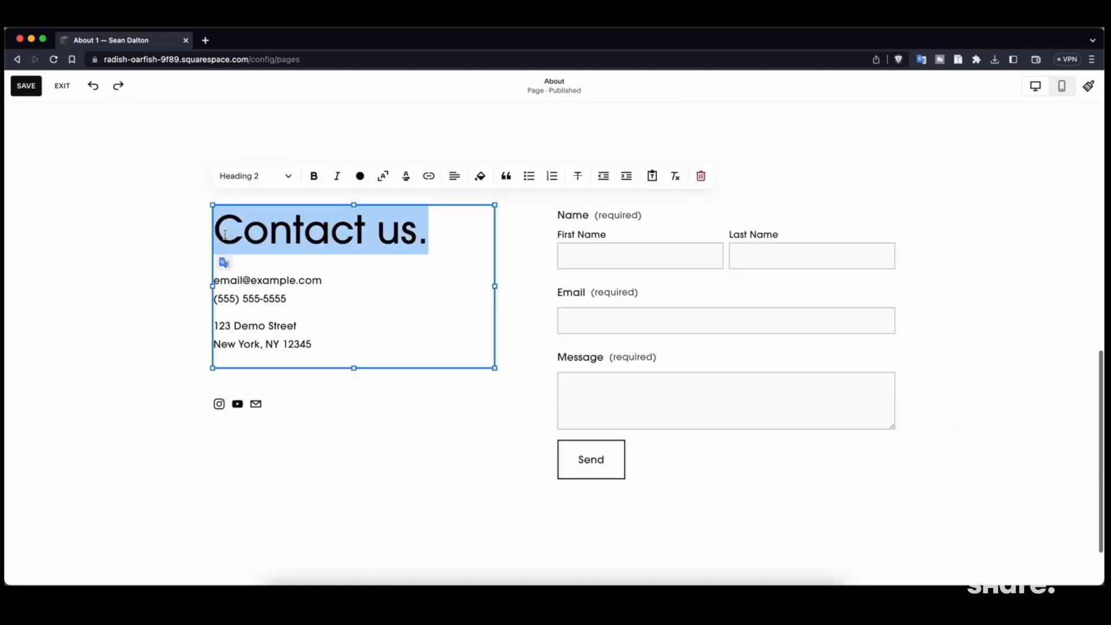
type("Interested in working with me?")
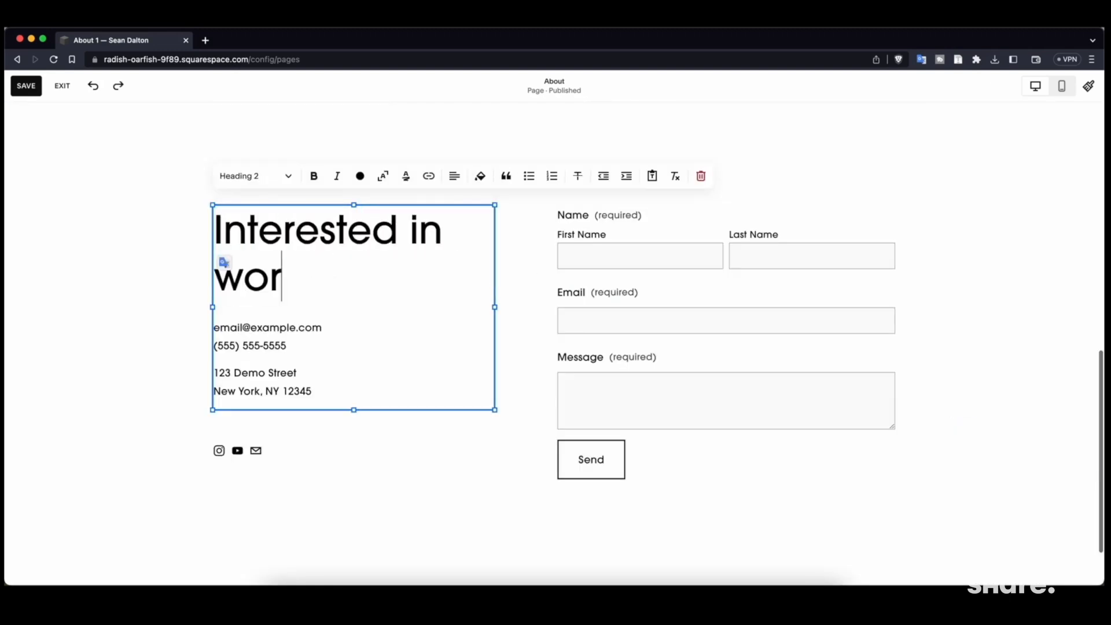
left_click(137, 260)
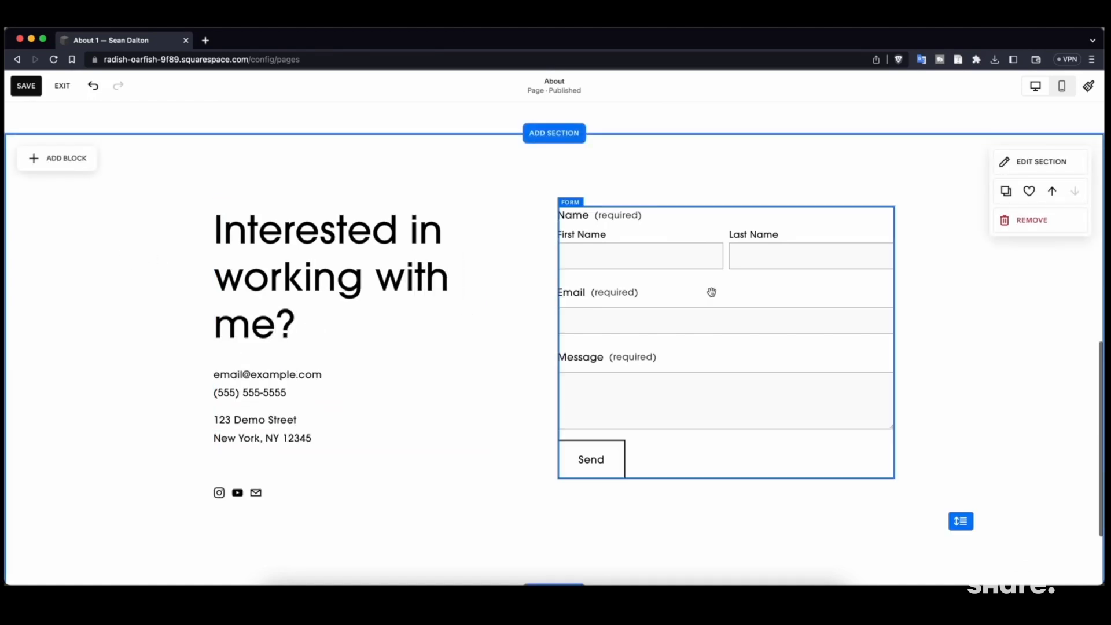
- Look over the contact form and the rest of the About page, and save the page
scroll(636, 325, "up", 2)
left_click(808, 310)
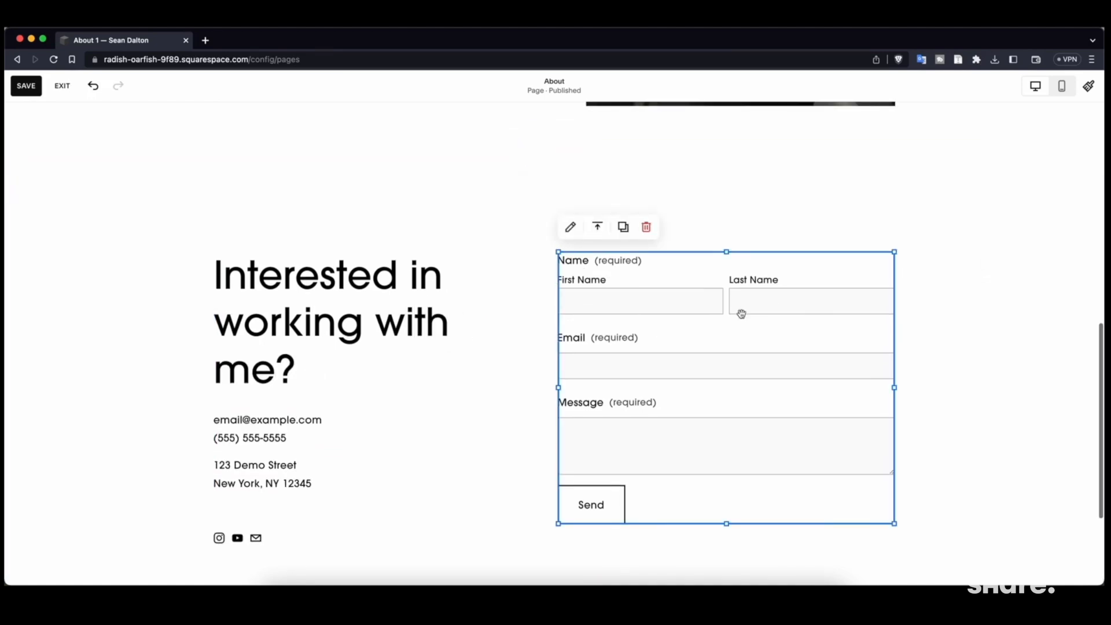
scroll(678, 352, "up", 1)
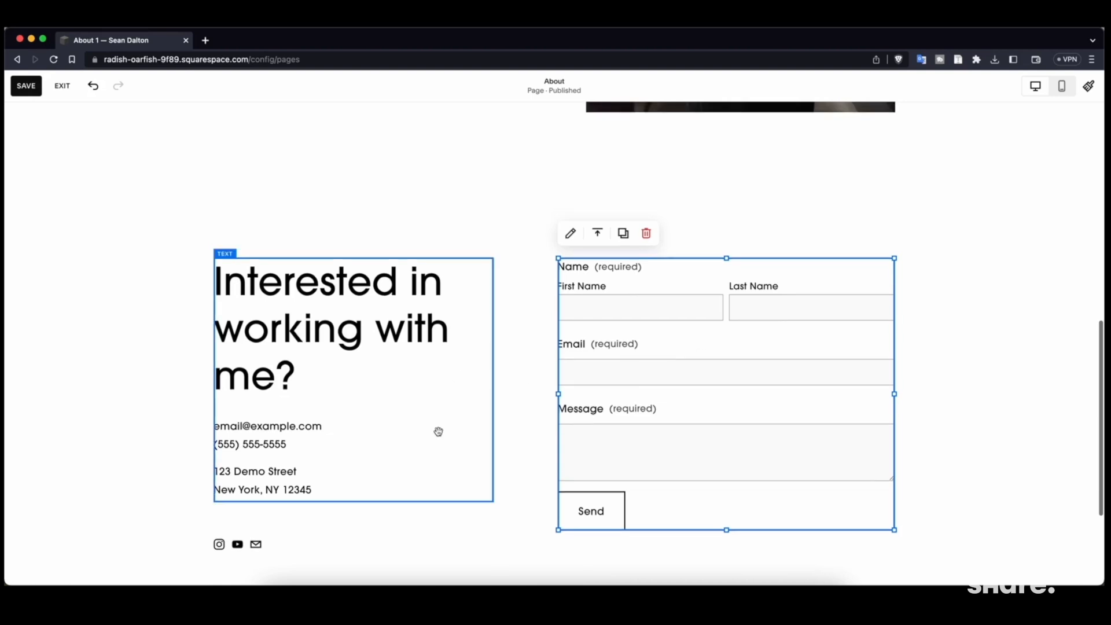
scroll(275, 373, "up", 5)
scroll(275, 372, "down", 5)
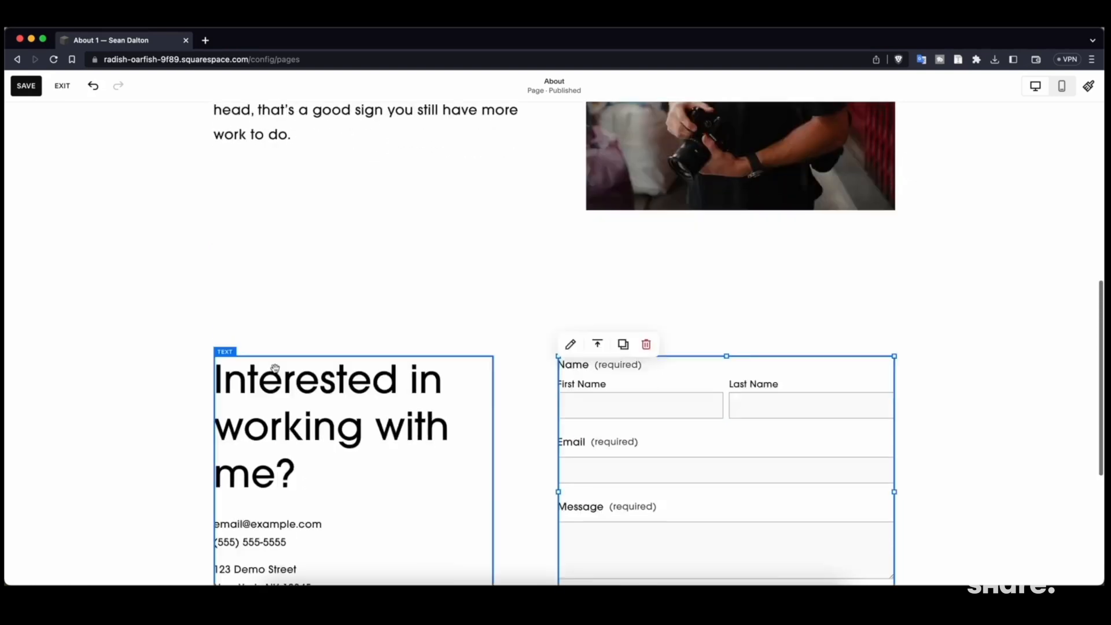
scroll(276, 347, "up", 15)
left_click(22, 91)
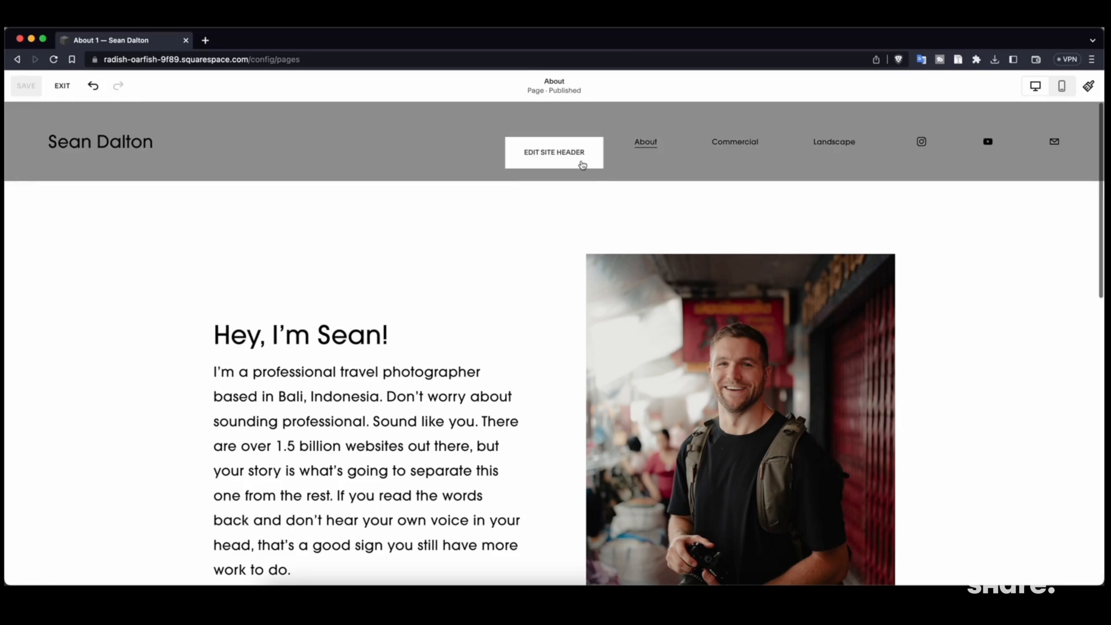
- Leave page editing and move the About page below Landscape in the main navigation
left_click(63, 85)
left_click_drag(91, 218, 88, 184)
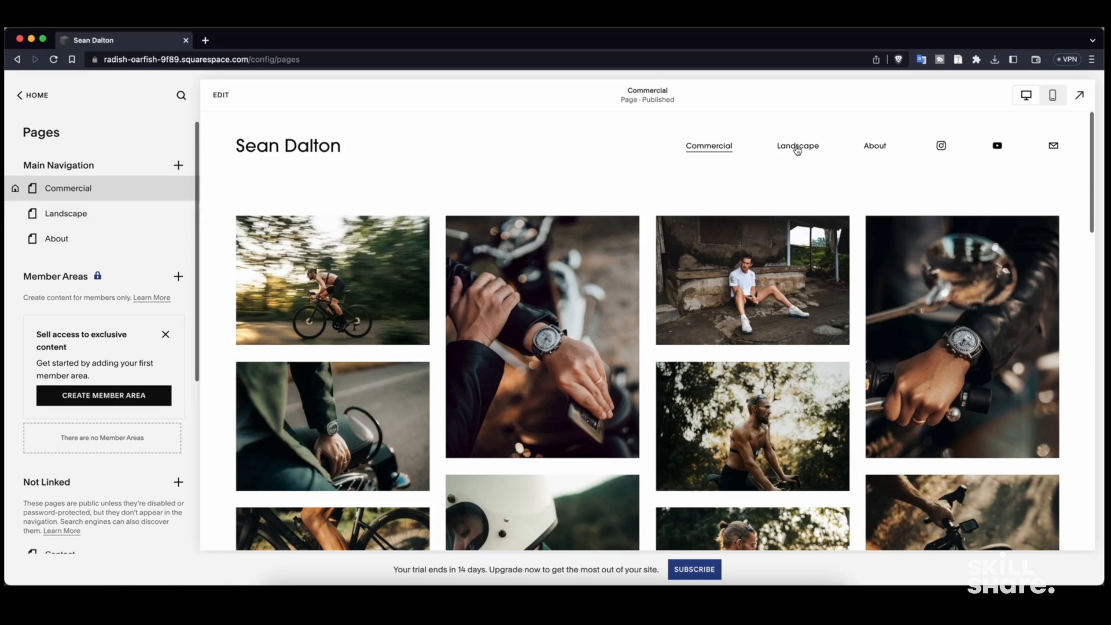
mouse_move(174, 214)
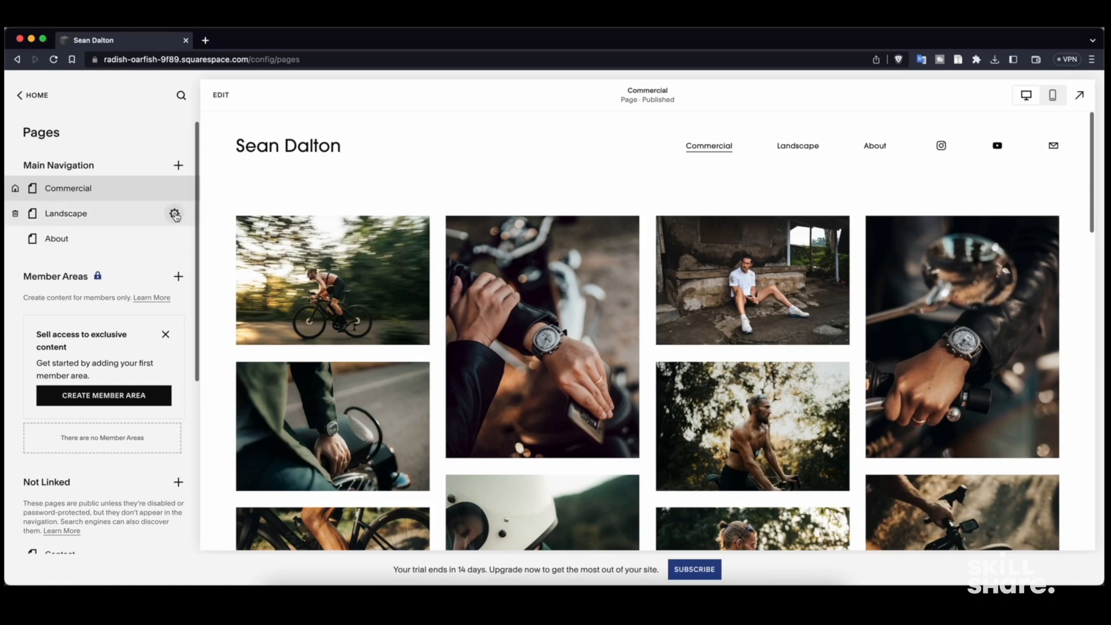
- Set the Landscape page as the site's homepage and move it above Commercial in the main navigation
left_click(174, 215)
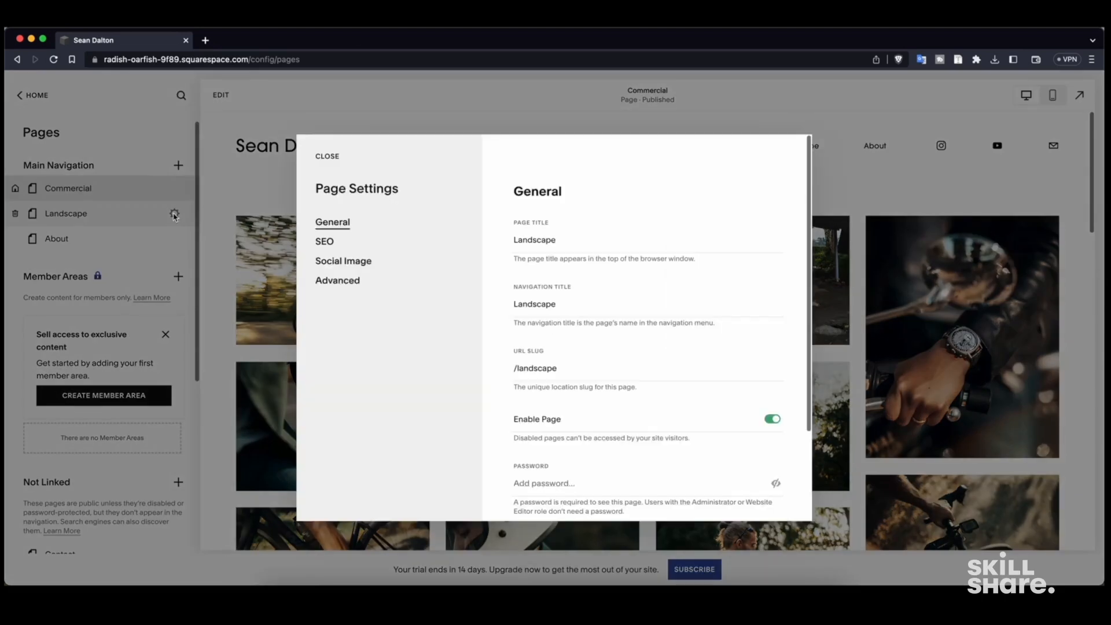
scroll(547, 267, "down", 2)
scroll(547, 267, "down", 2)
left_click(554, 467)
left_click(615, 370)
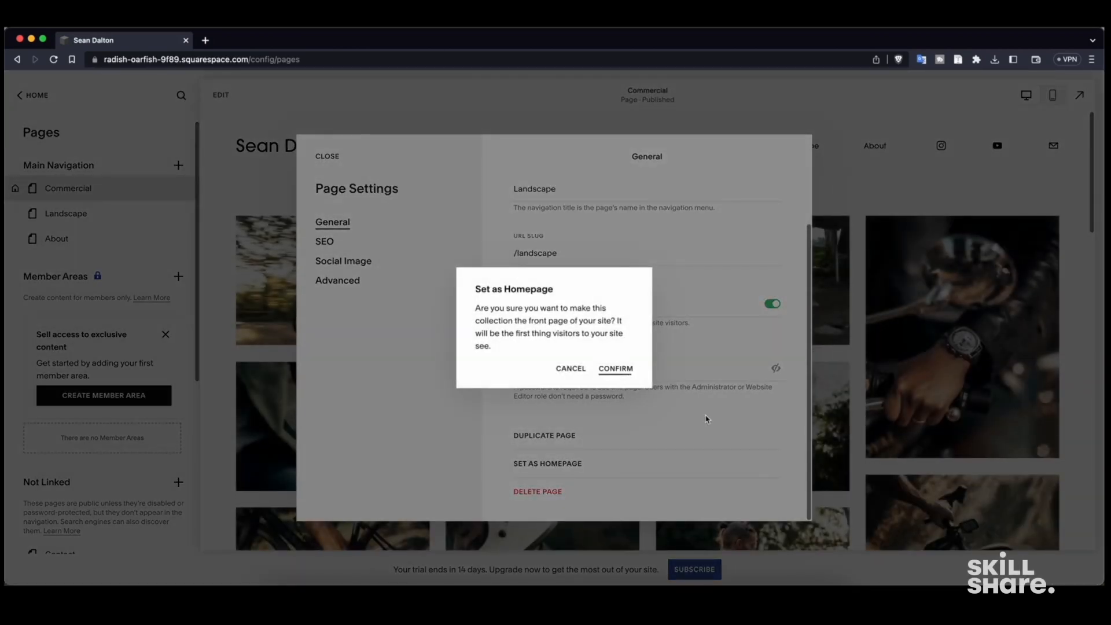
scroll(489, 303, "up", 4)
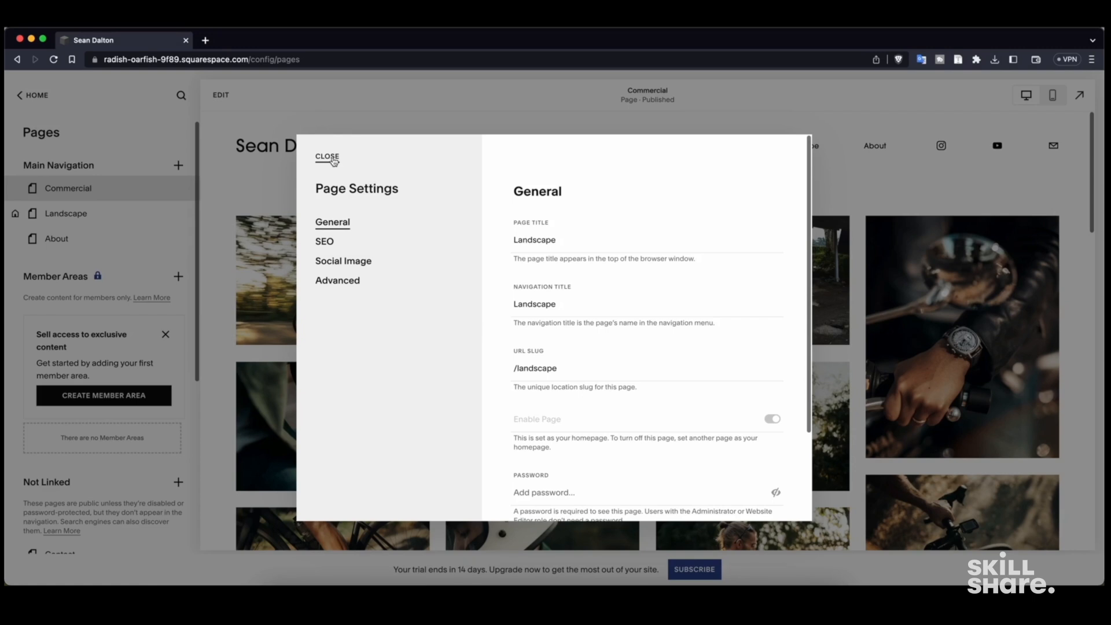
left_click(334, 162)
left_click_drag(79, 219, 72, 188)
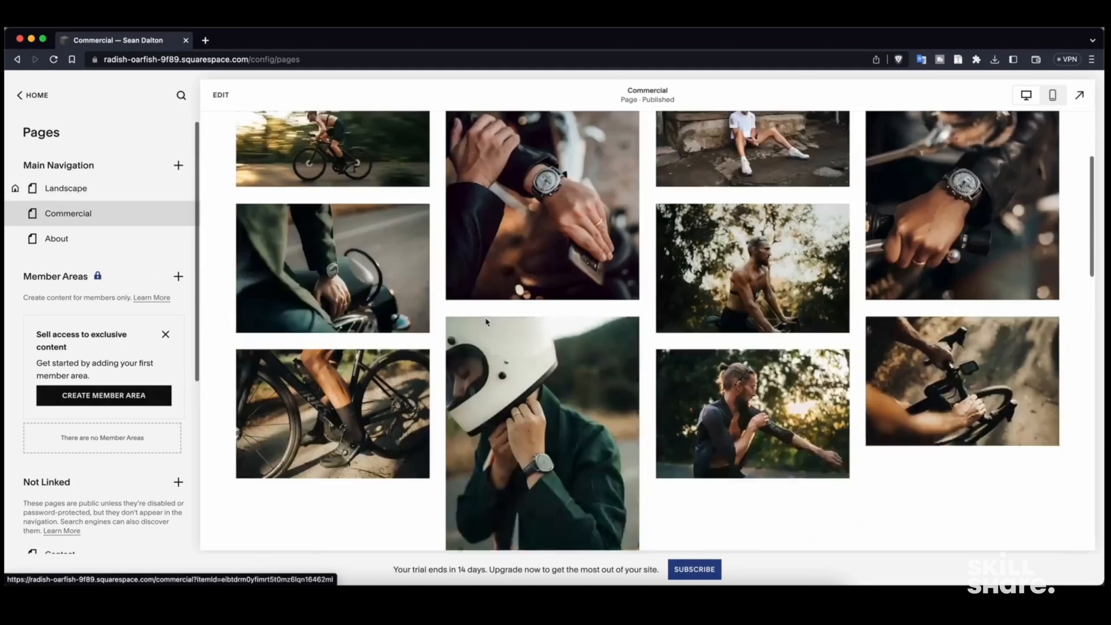
- Look over the Commercial gallery page and the Landscape homepage in the site preview
scroll(143, 316, "down", 5)
scroll(649, 280, "up", 5)
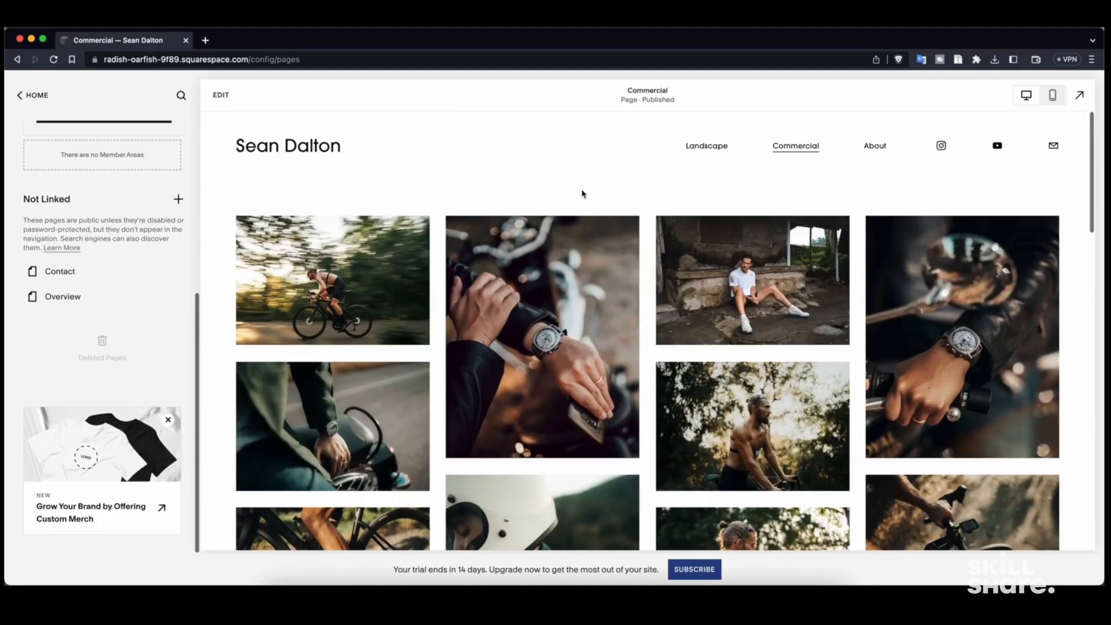
scroll(584, 190, "down", 15)
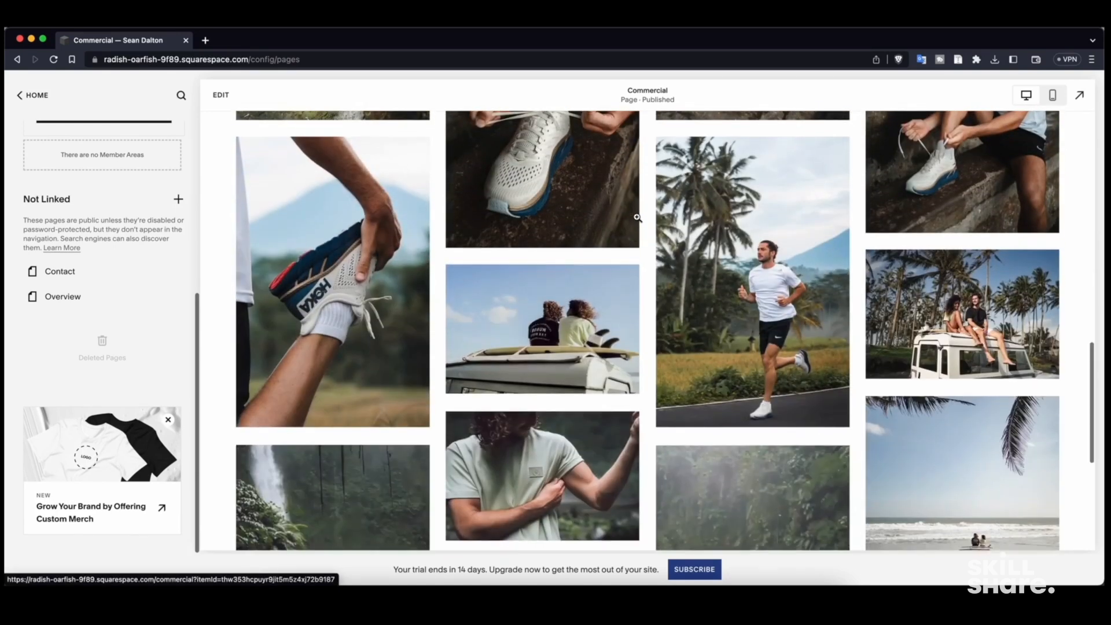
scroll(637, 217, "up", 15)
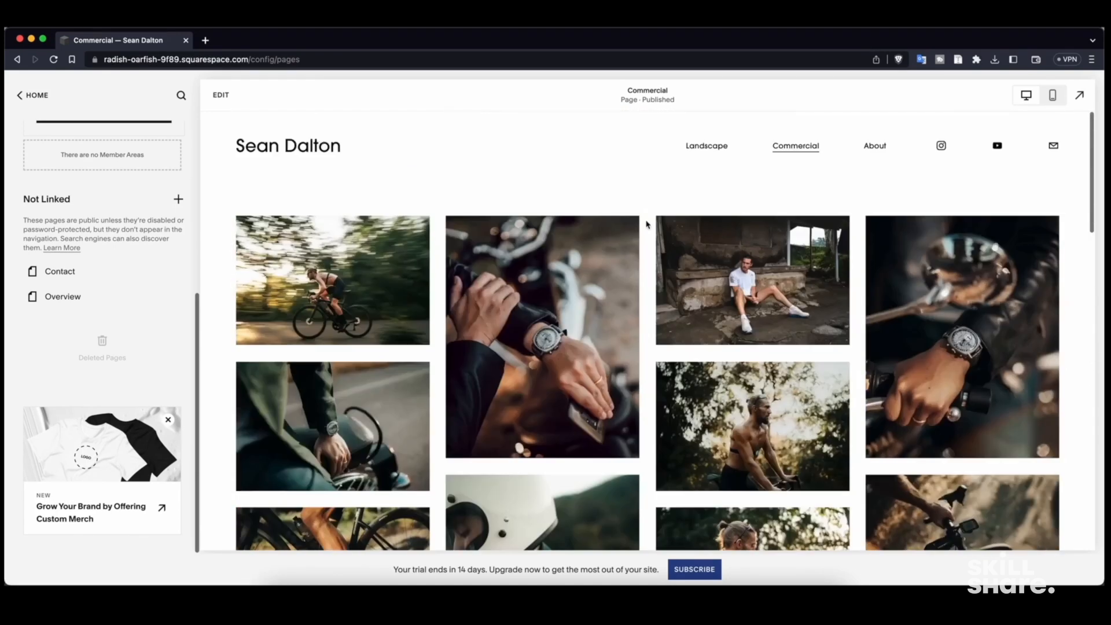
left_click(698, 149)
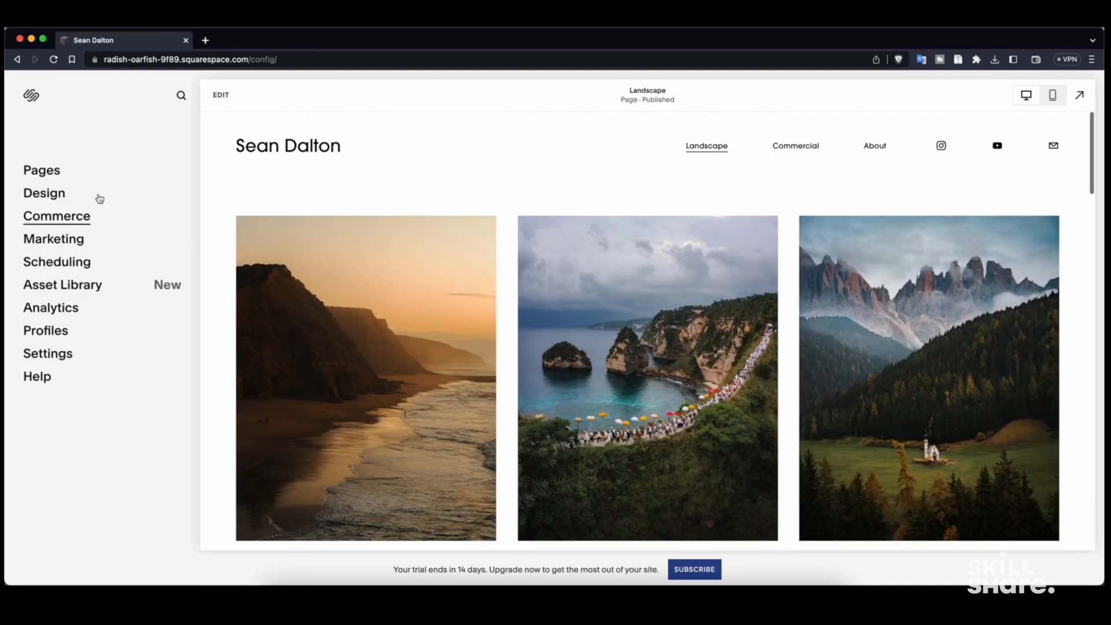
scroll(231, 274, "down", 4)
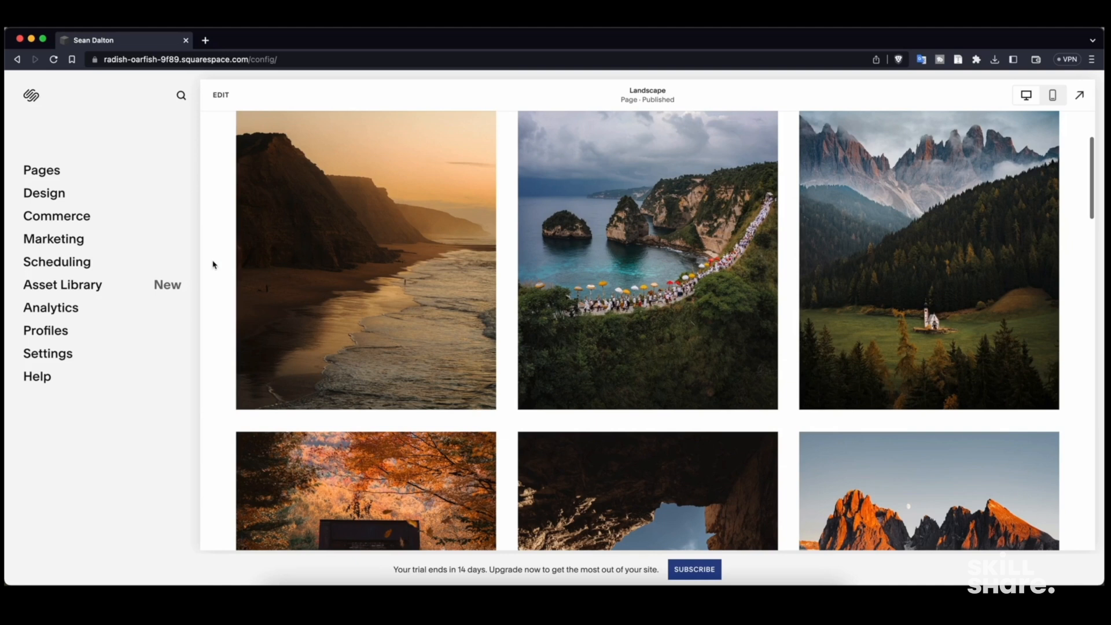
scroll(213, 265, "up", 4)
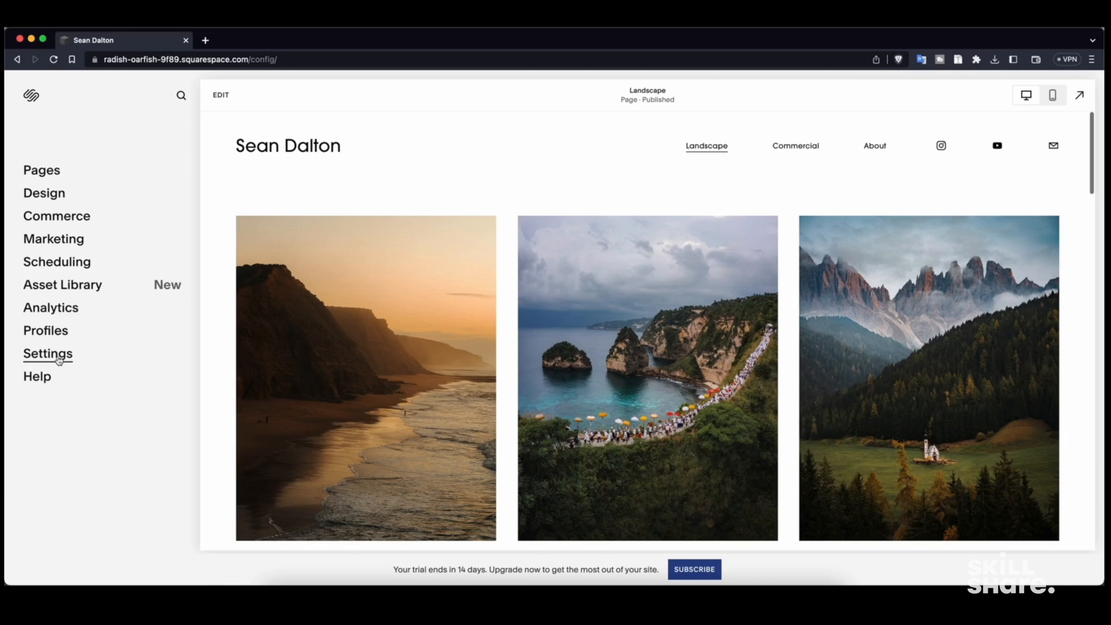
- Examine the new domains offered for purchase in the site's domain settings and their yearly prices, and return to the settings
left_click(56, 358)
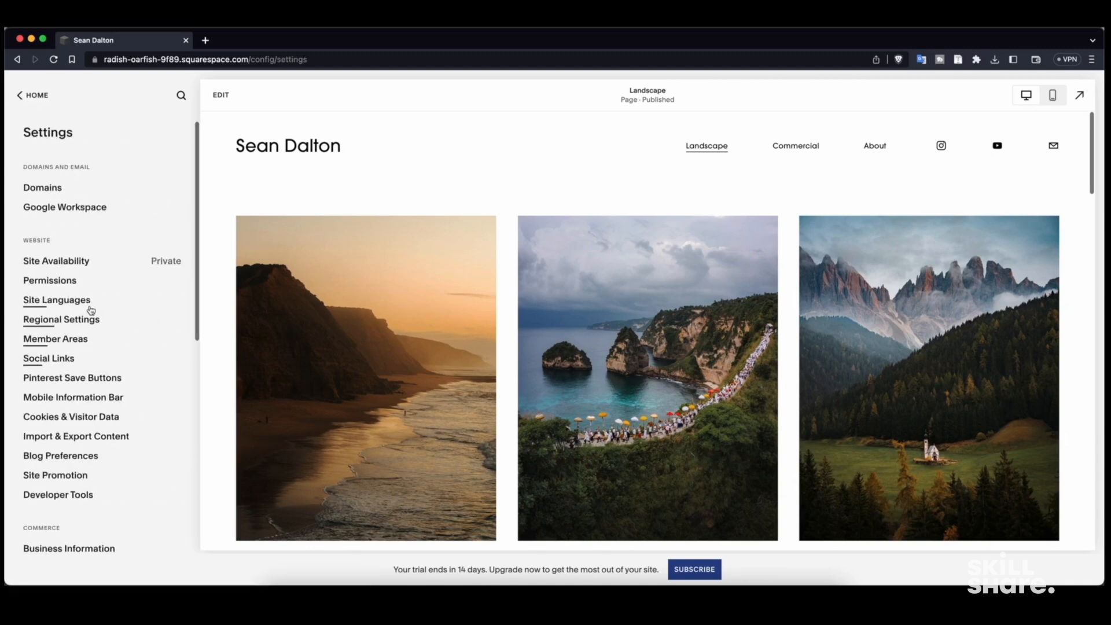
left_click(61, 194)
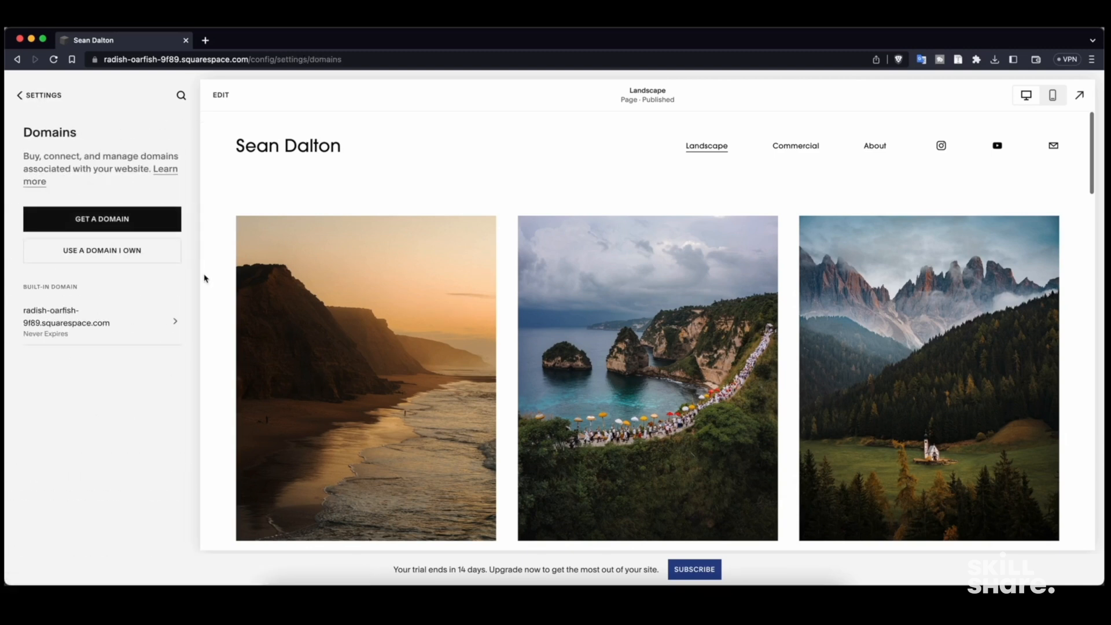
left_click(117, 219)
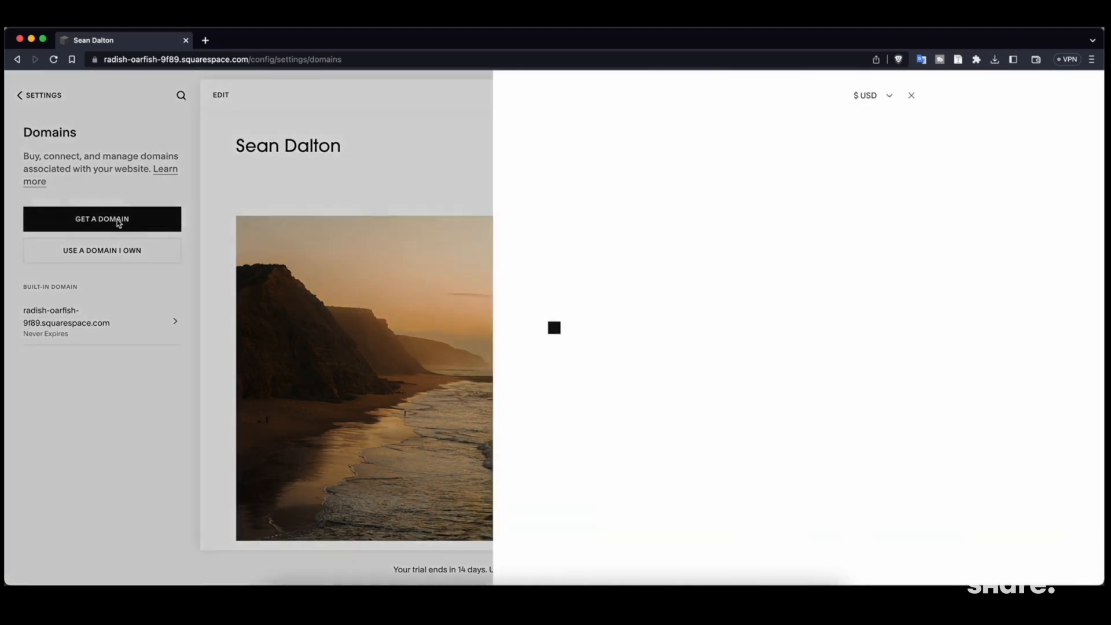
left_click(489, 177)
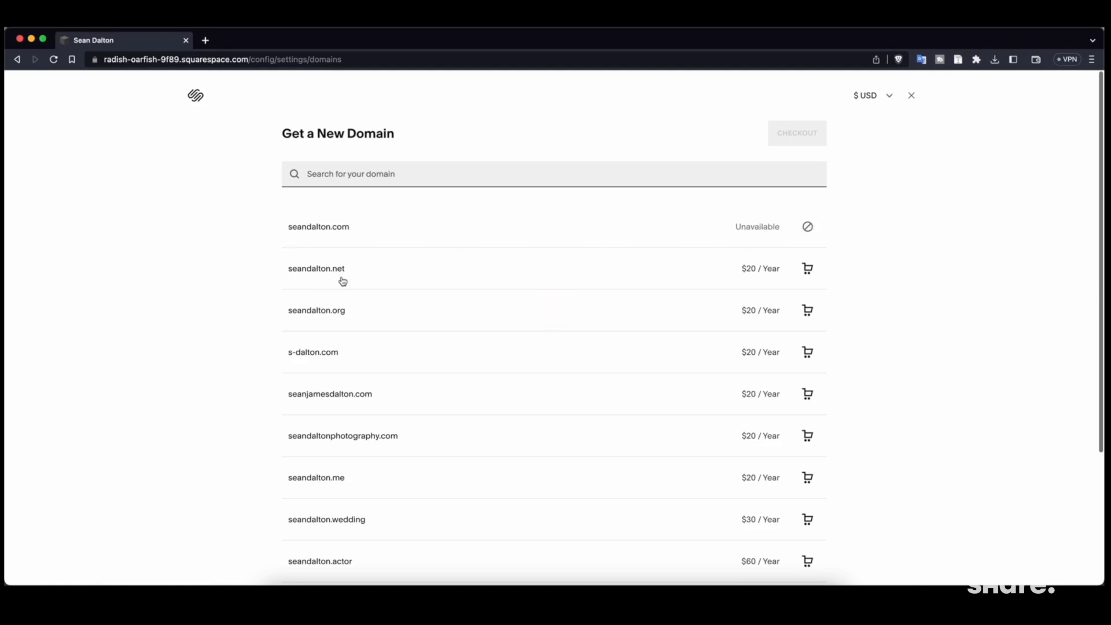
scroll(345, 310, "down", 1)
scroll(346, 310, "up", 1)
left_click(912, 95)
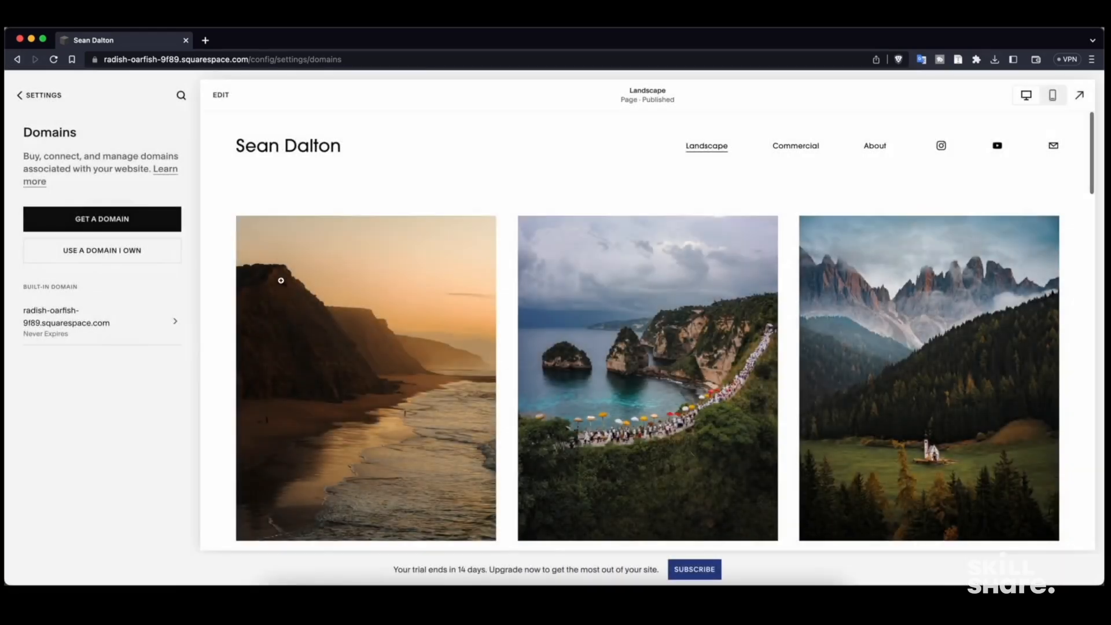
left_click(26, 95)
- Look through the site settings and the full extensions catalogue, covering shipping, finance, inventory, sales and business tools
scroll(96, 214, "down", 1)
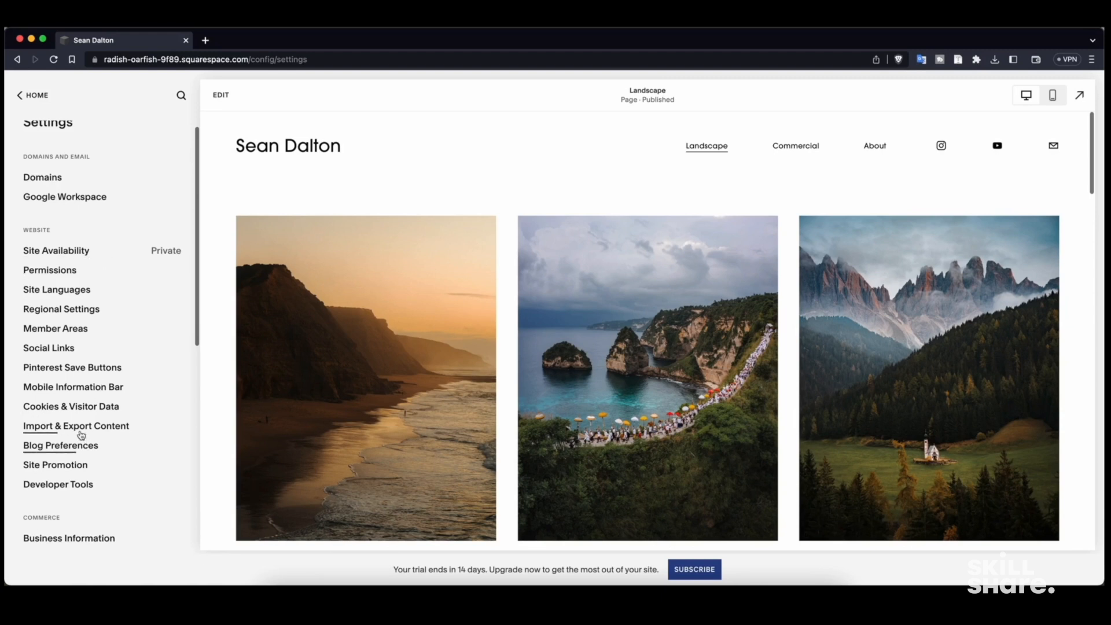
scroll(84, 419, "down", 1)
scroll(81, 411, "up", 1)
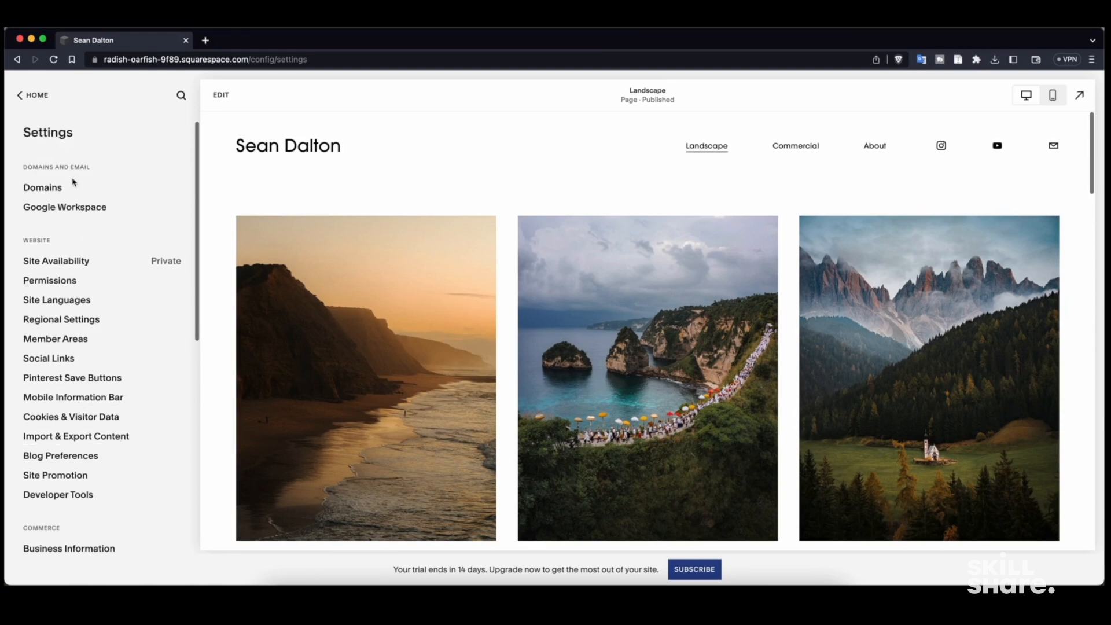
scroll(64, 301, "down", 10)
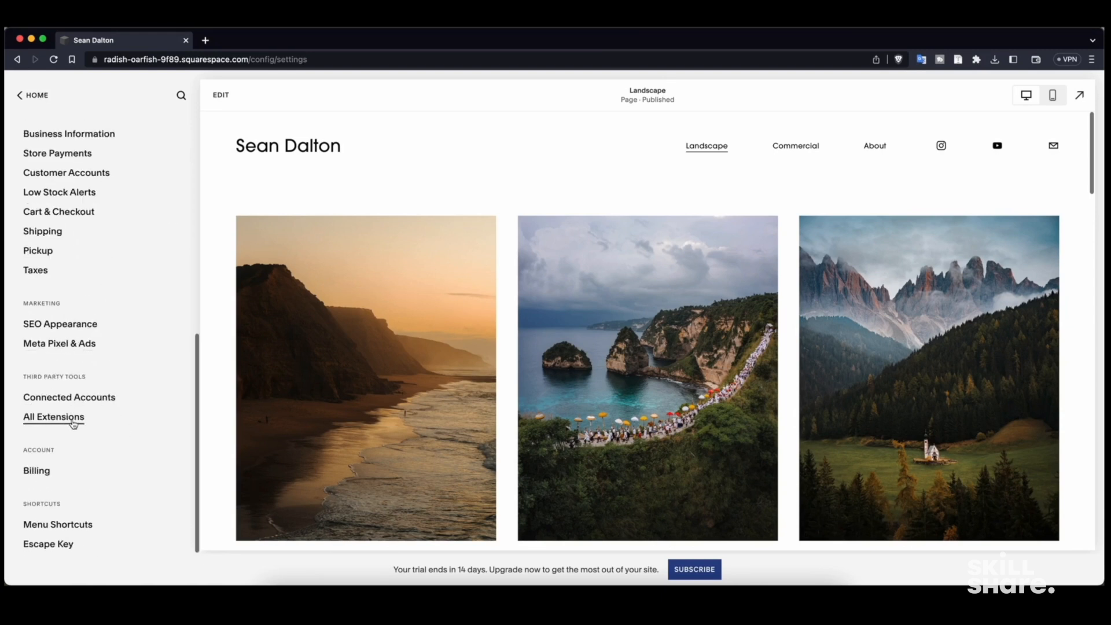
left_click(55, 418)
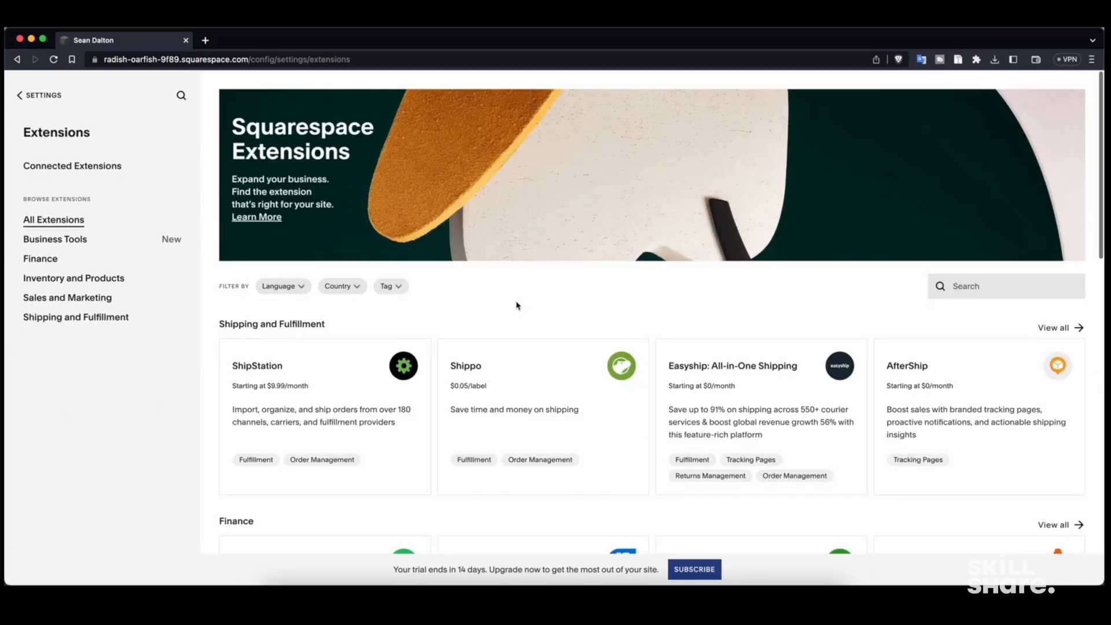
scroll(522, 304, "down", 4)
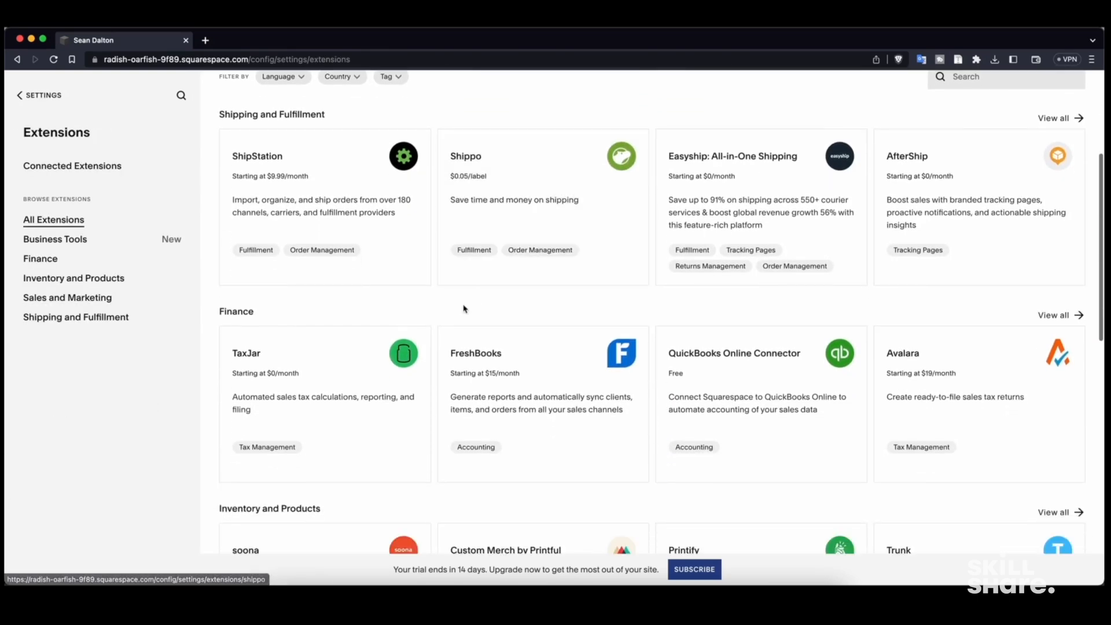
left_click_drag(217, 291, 268, 290)
scroll(272, 278, "up", 2)
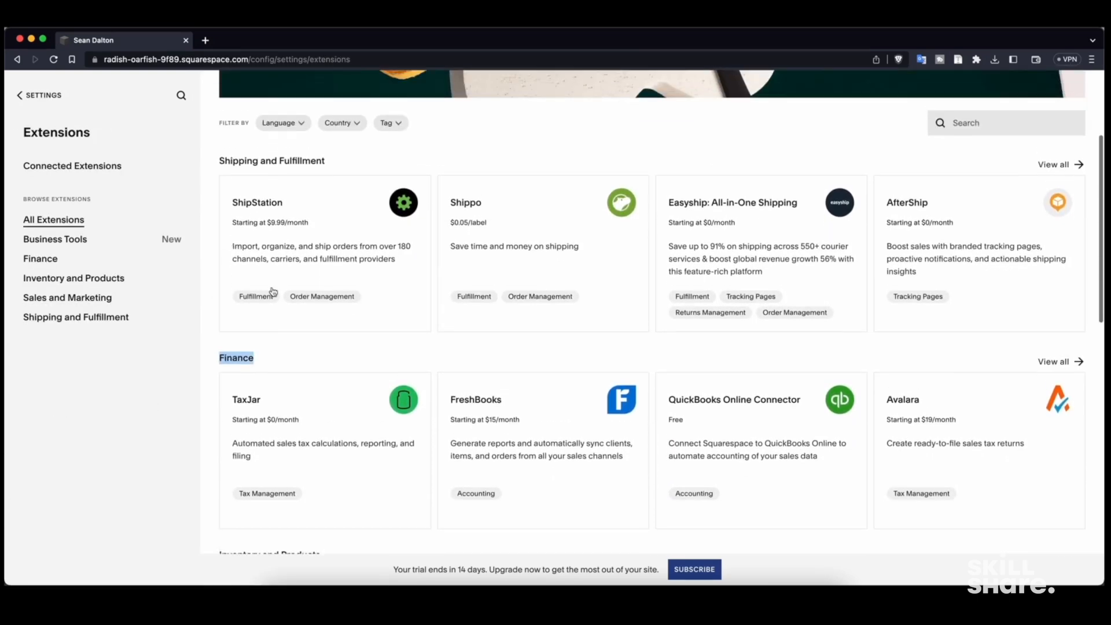
scroll(280, 241, "down", 9)
left_click_drag(223, 256, 308, 253)
left_click(307, 254)
scroll(400, 312, "down", 1)
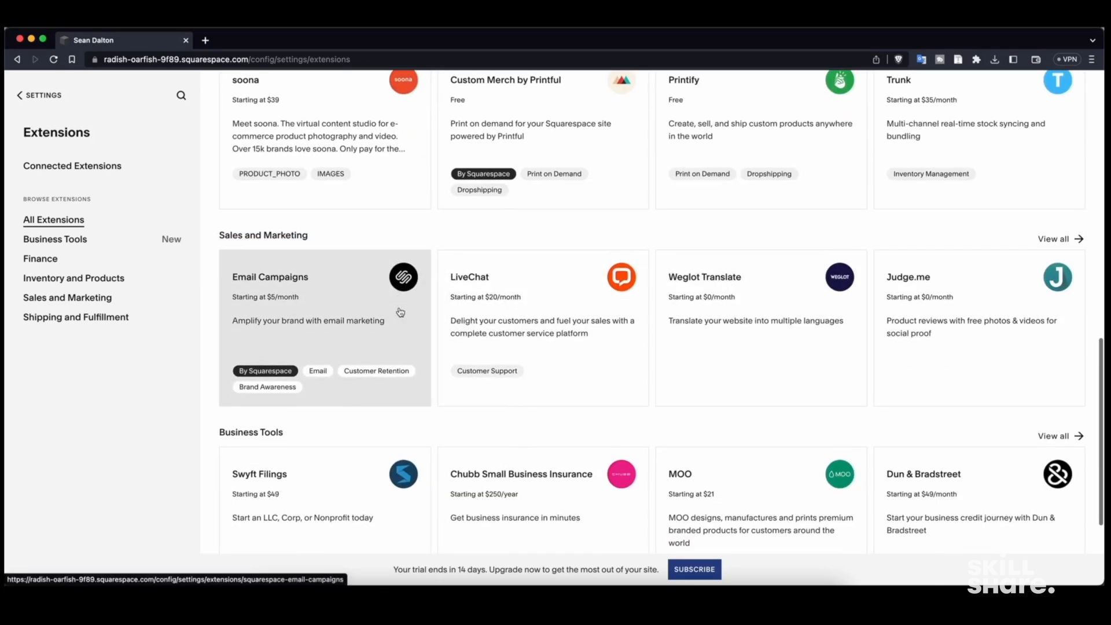
scroll(394, 313, "down", 1)
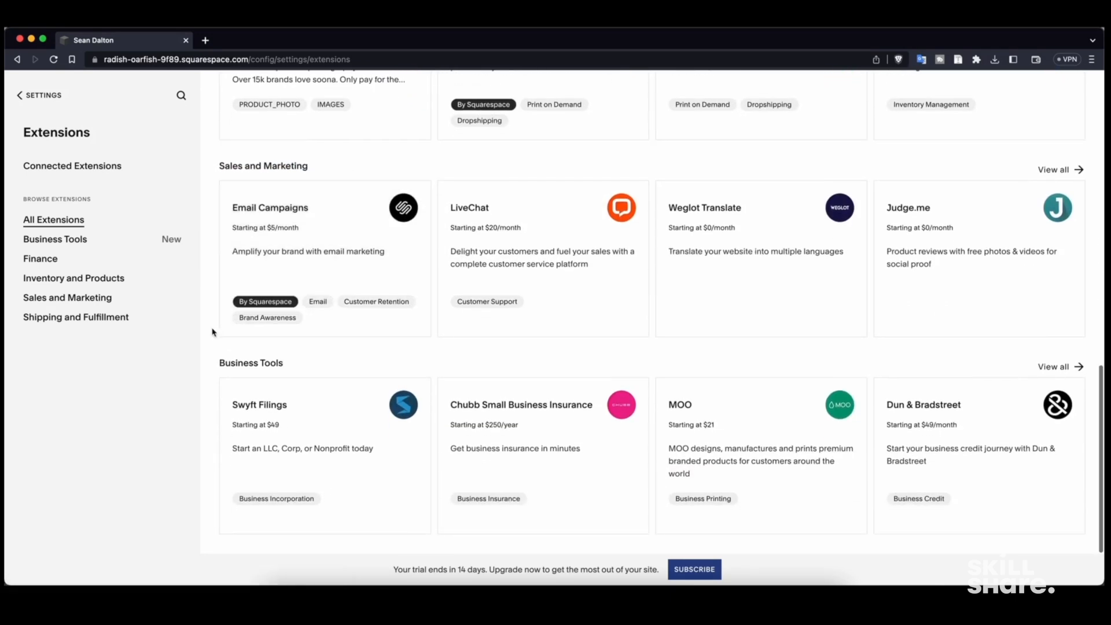
scroll(220, 332, "up", 10)
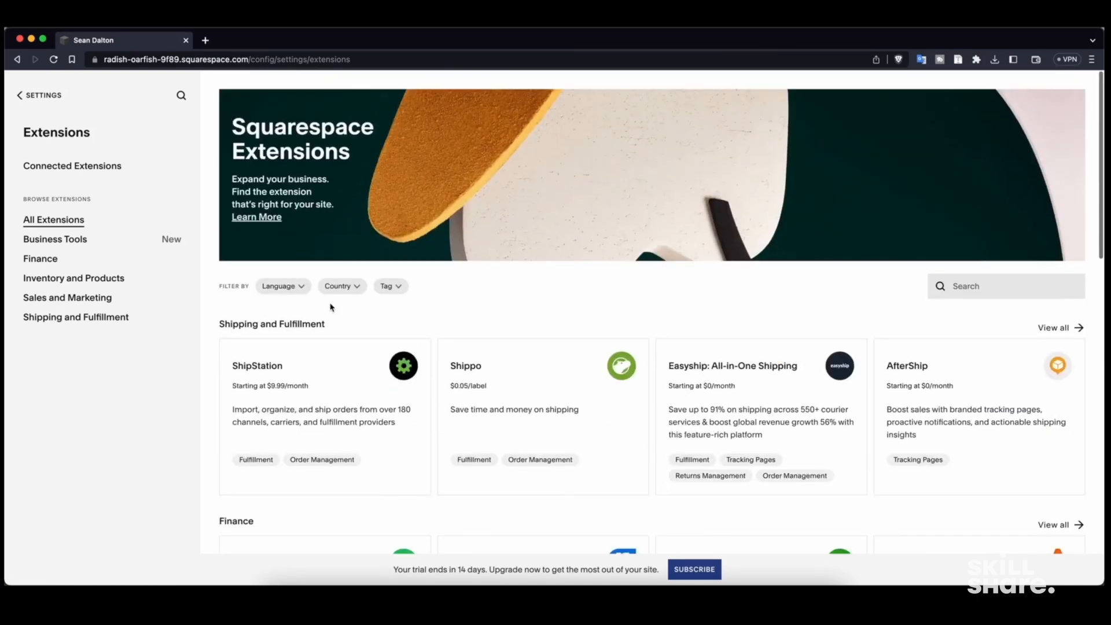
scroll(331, 306, "down", 8)
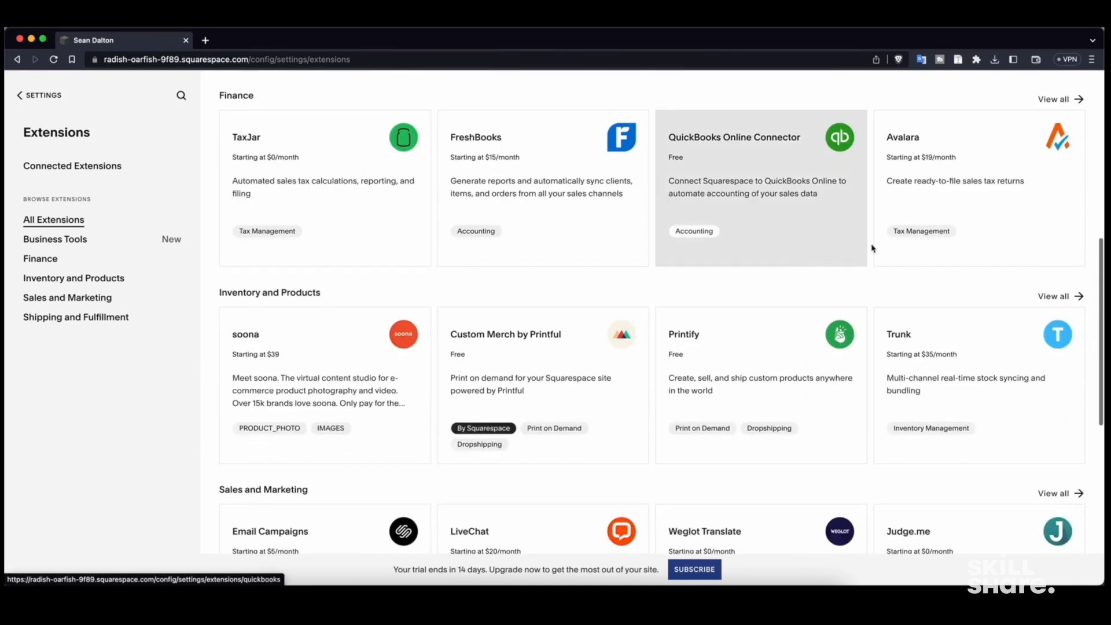
scroll(747, 245, "up", 8)
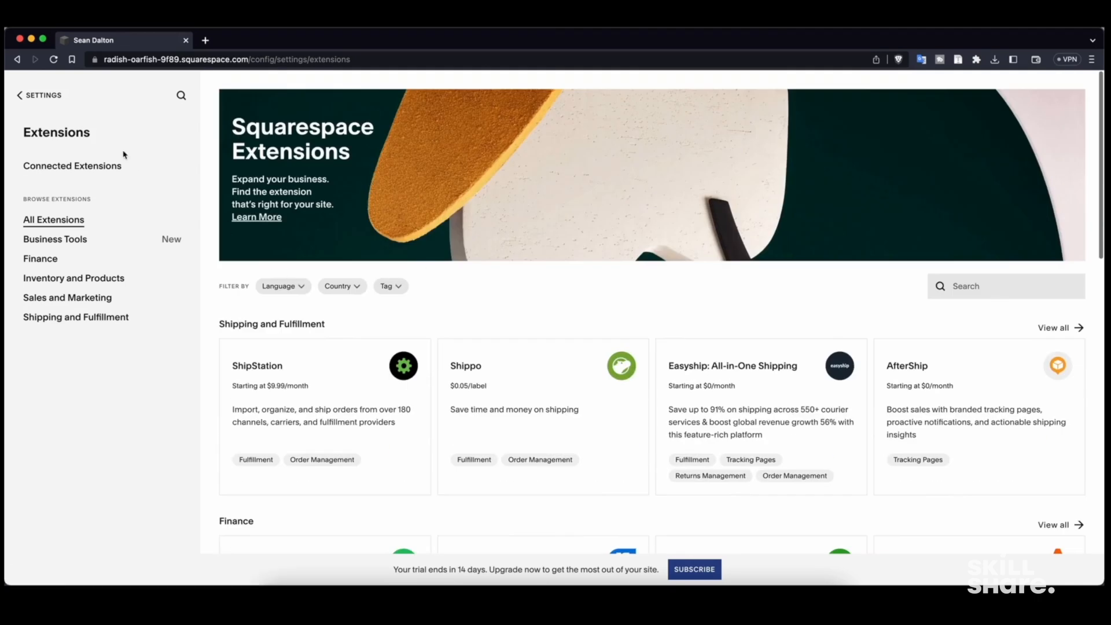
left_click(44, 95)
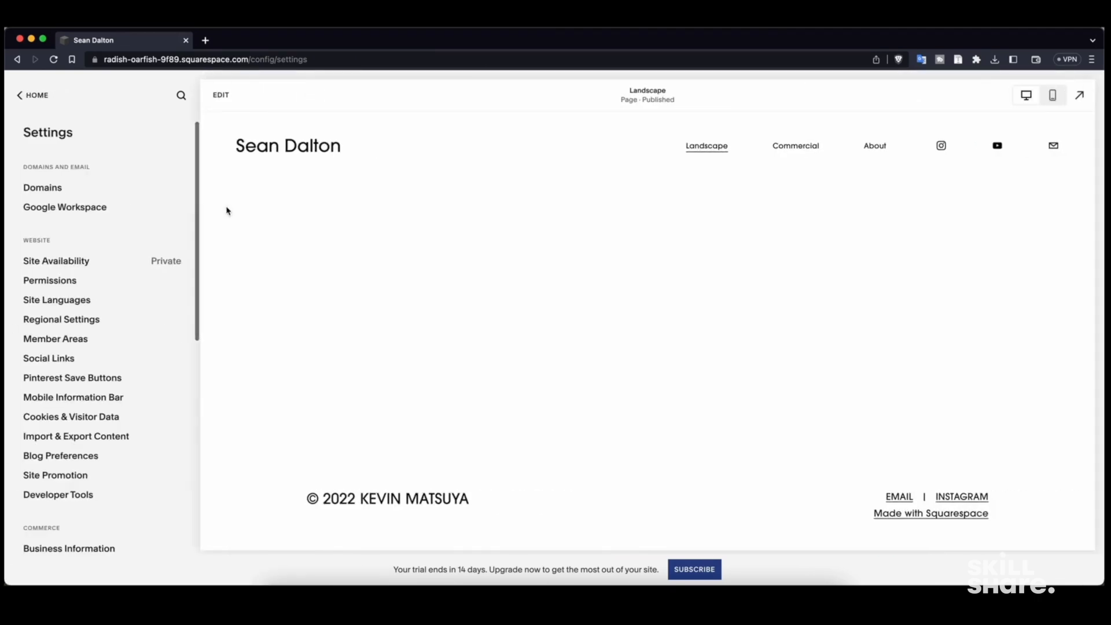
- Leave the site settings and review the finished Landscape homepage and its whole photo gallery
scroll(201, 242, "down", 5)
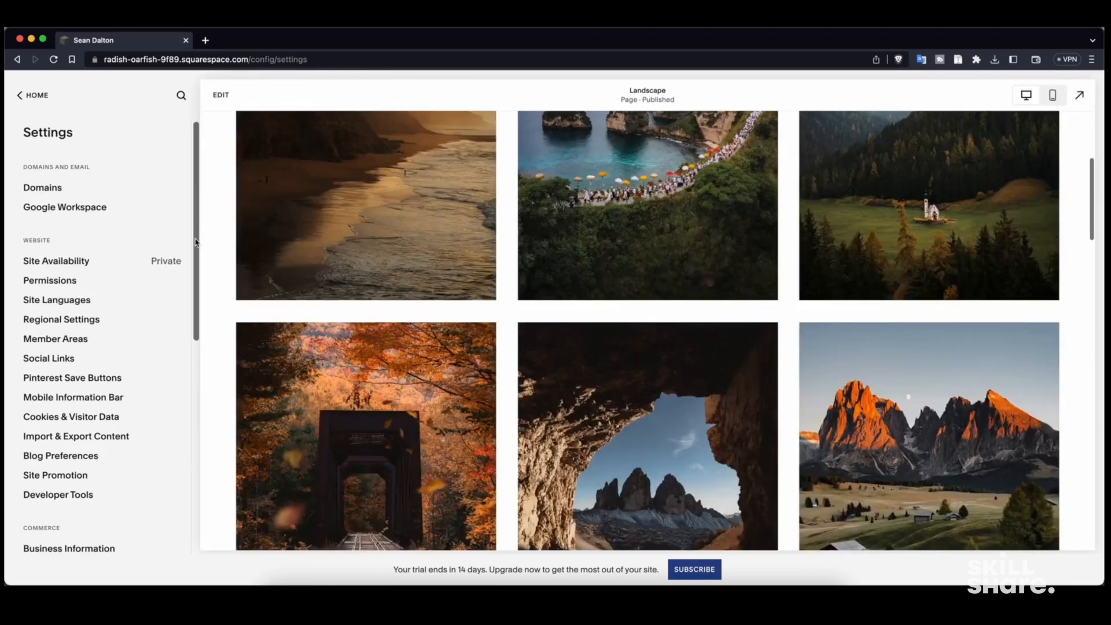
scroll(409, 235, "up", 5)
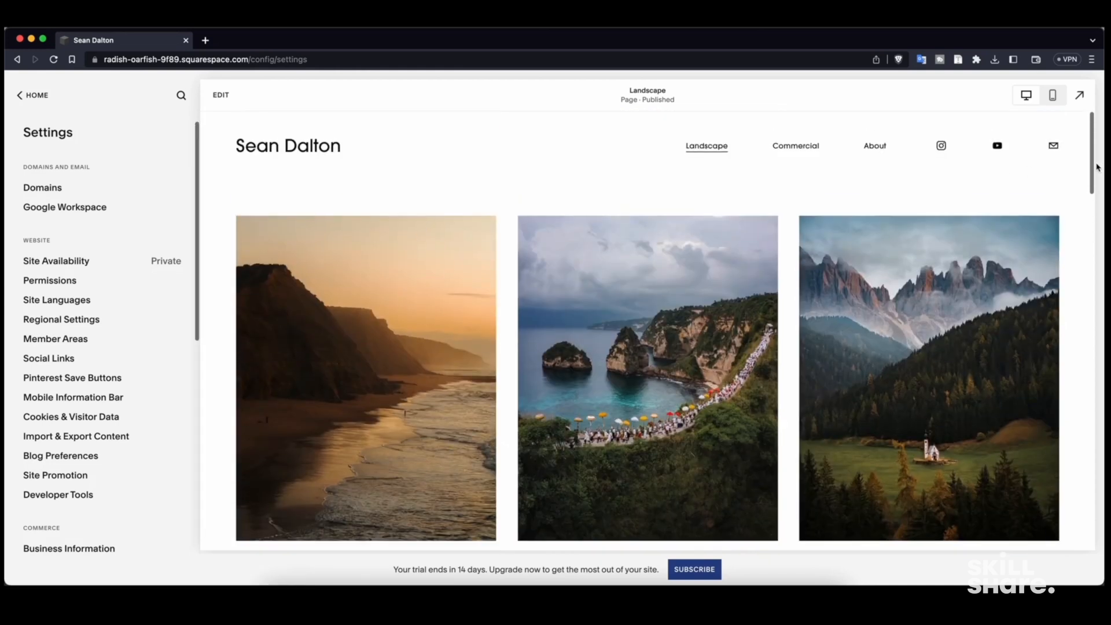
left_click(33, 94)
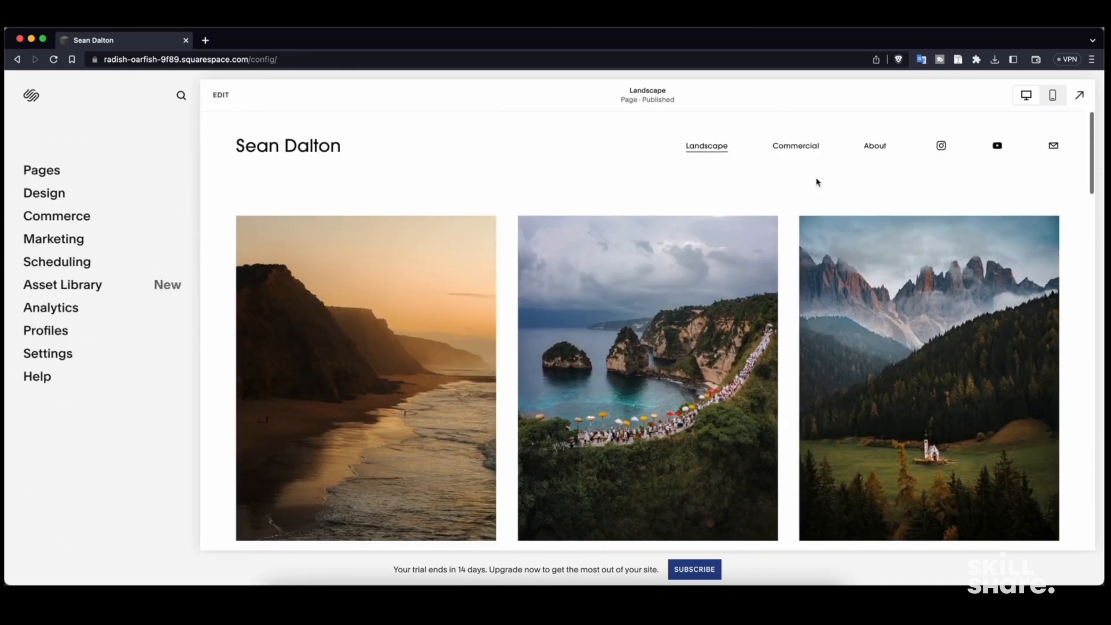
scroll(819, 181, "down", 2)
scroll(803, 189, "down", 4)
scroll(794, 191, "up", 6)
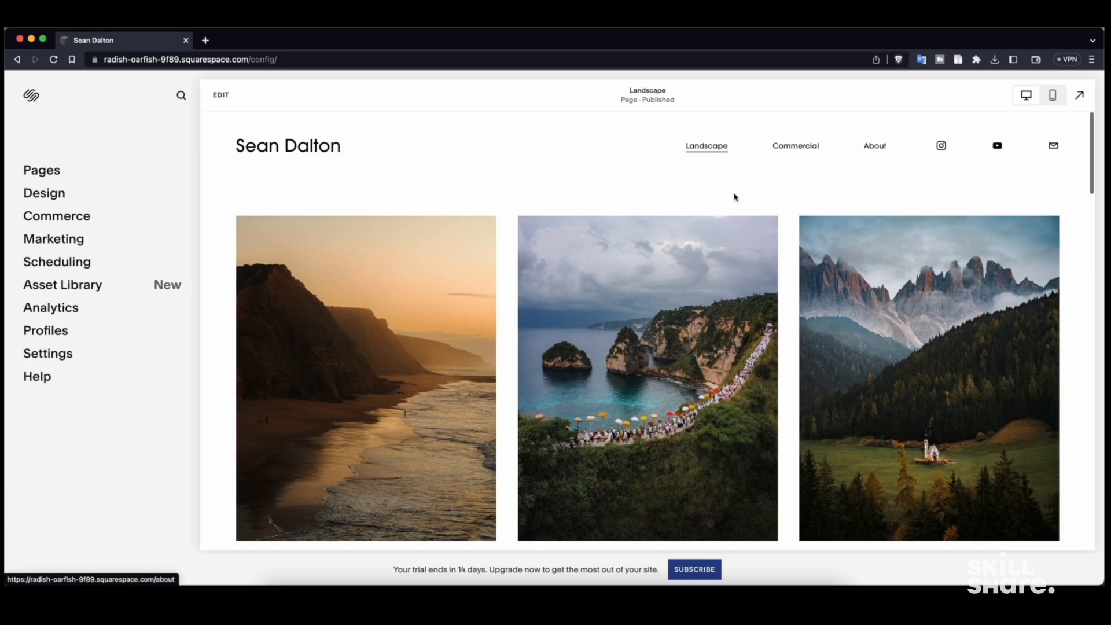
scroll(512, 223, "down", 3)
scroll(510, 222, "up", 3)
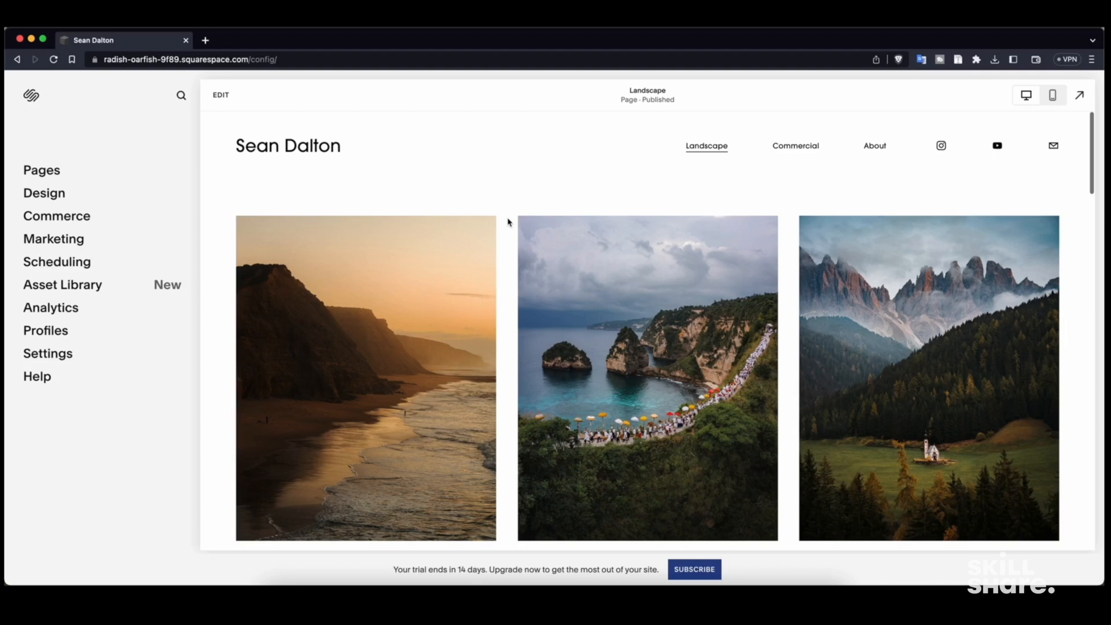
scroll(745, 192, "down", 4)
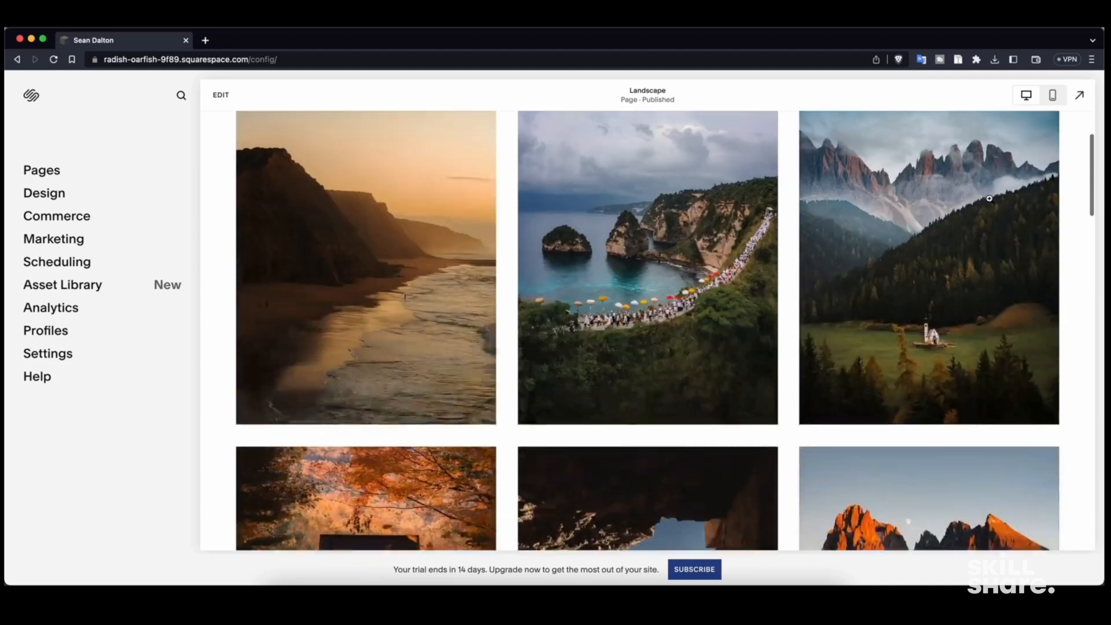
scroll(1094, 219, "down", 20)
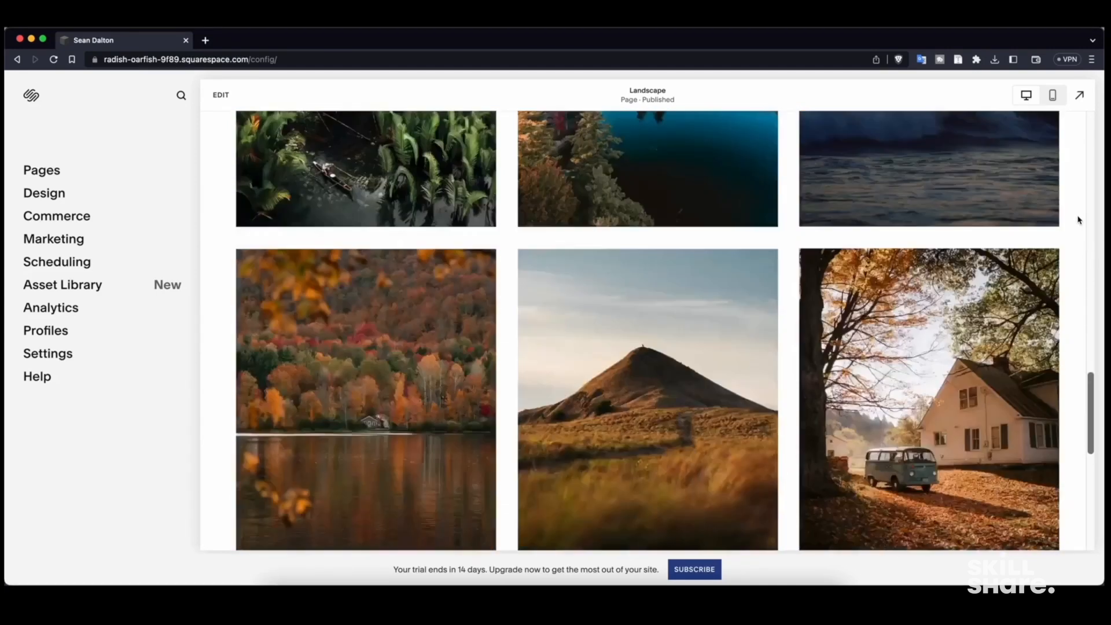
scroll(1080, 220, "up", 20)
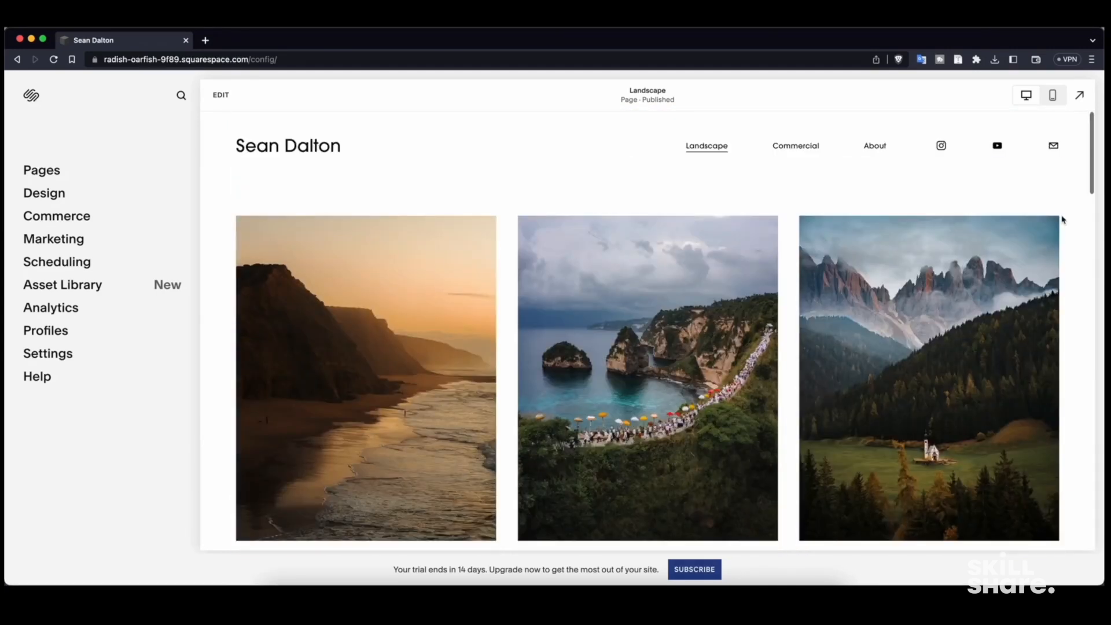